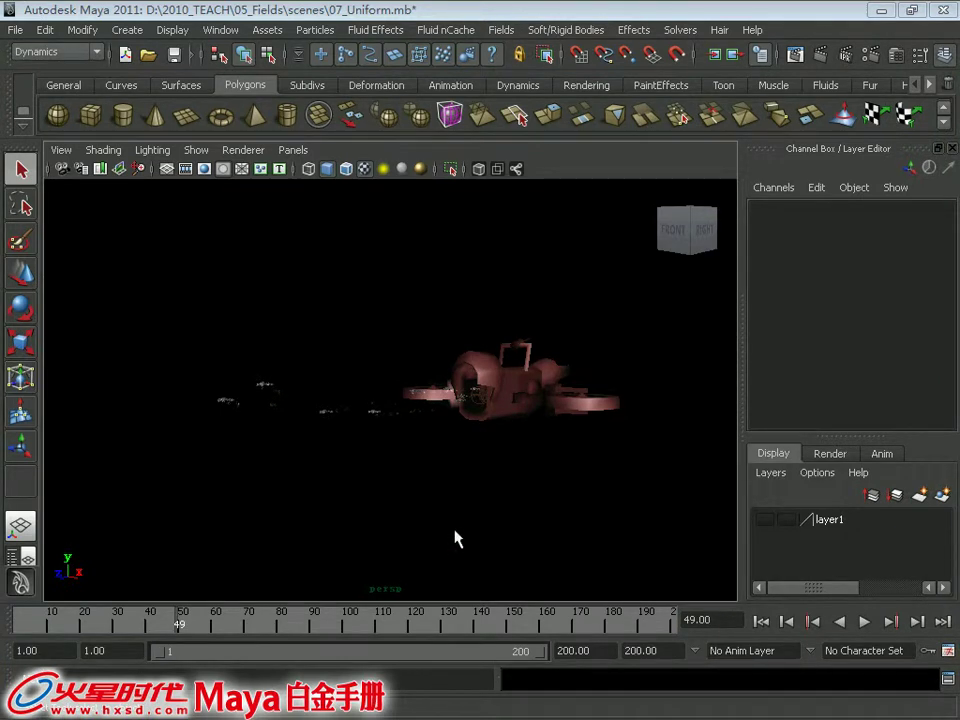
# Step: Play the 07_Uniform scene's exhaust particle trail and stop it at frame 131
pyautogui.click(863, 622)
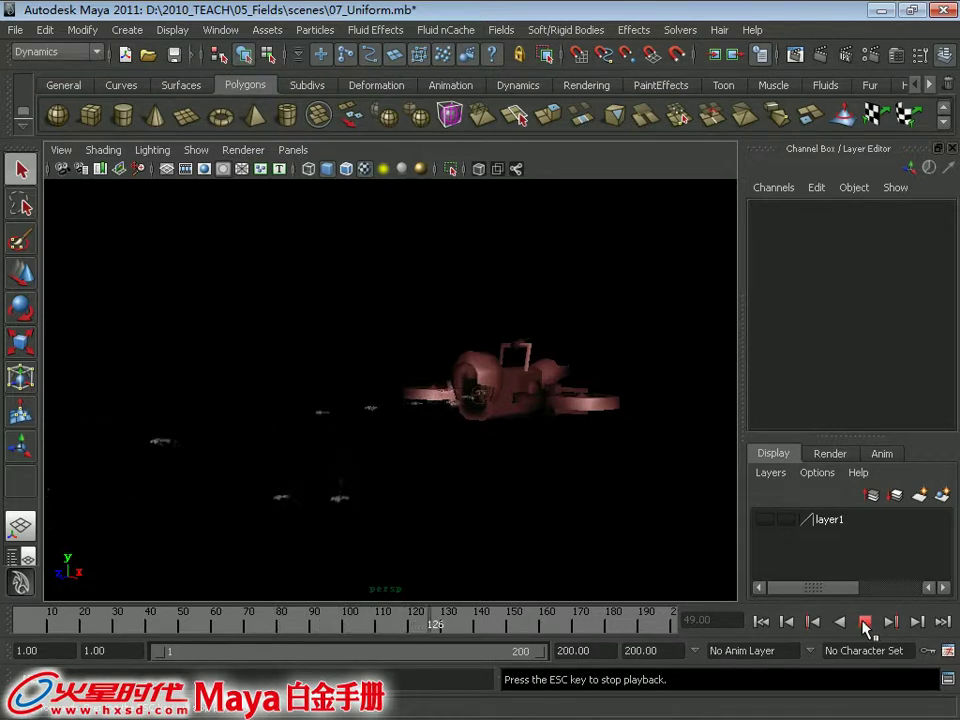
pyautogui.click(865, 622)
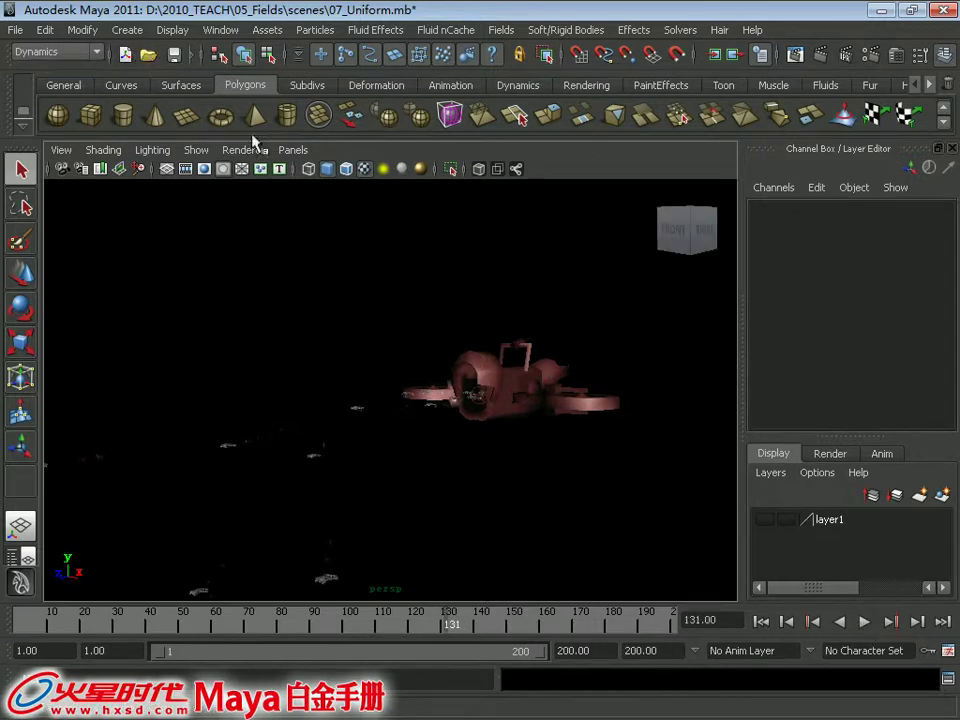
# Step: Open 07_Start.mb, discarding unsaved changes to the current scene
pyautogui.hotkey('ctrl', 'o')
pyautogui.doubleClick(318, 272)
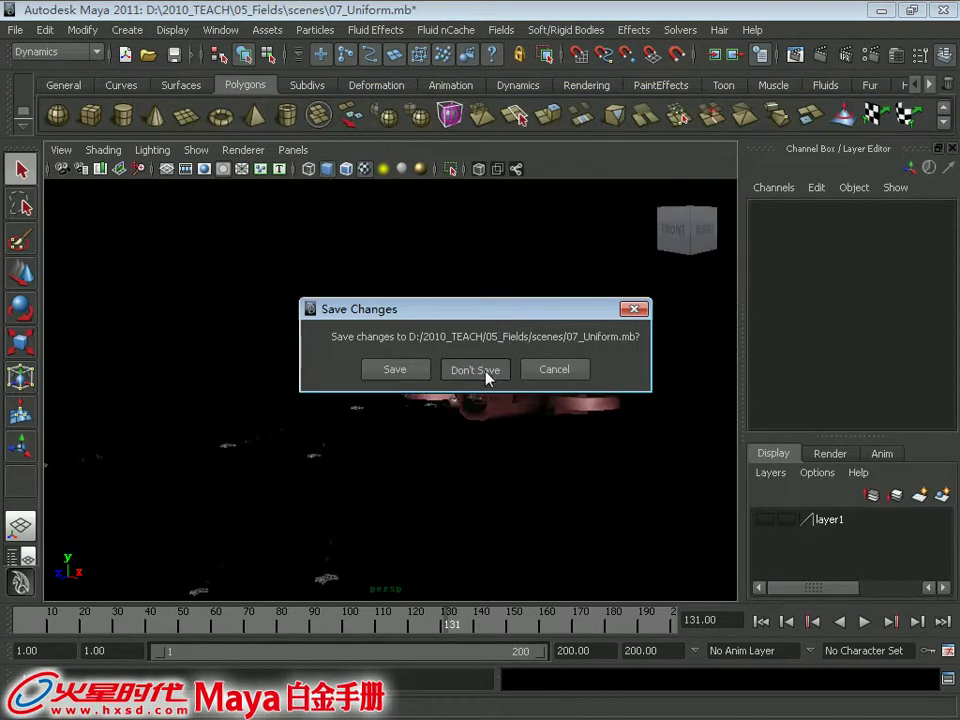
pyautogui.click(473, 369)
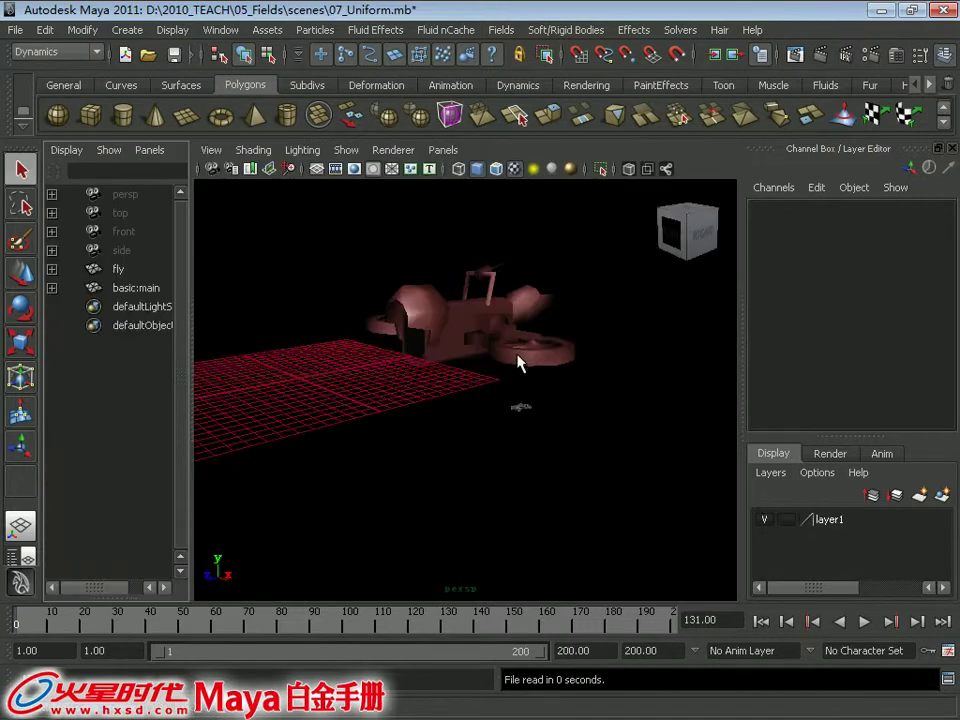
# Step: Switch to a single perspective view, frame the ship and hide the ground grid
pyautogui.moveTo(461, 339)
pyautogui.keyDown('alt'); pyautogui.mouseDown()
pyautogui.moveTo(403, 345)
pyautogui.moveTo(460, 470)
pyautogui.mouseUp(); pyautogui.keyUp('alt')
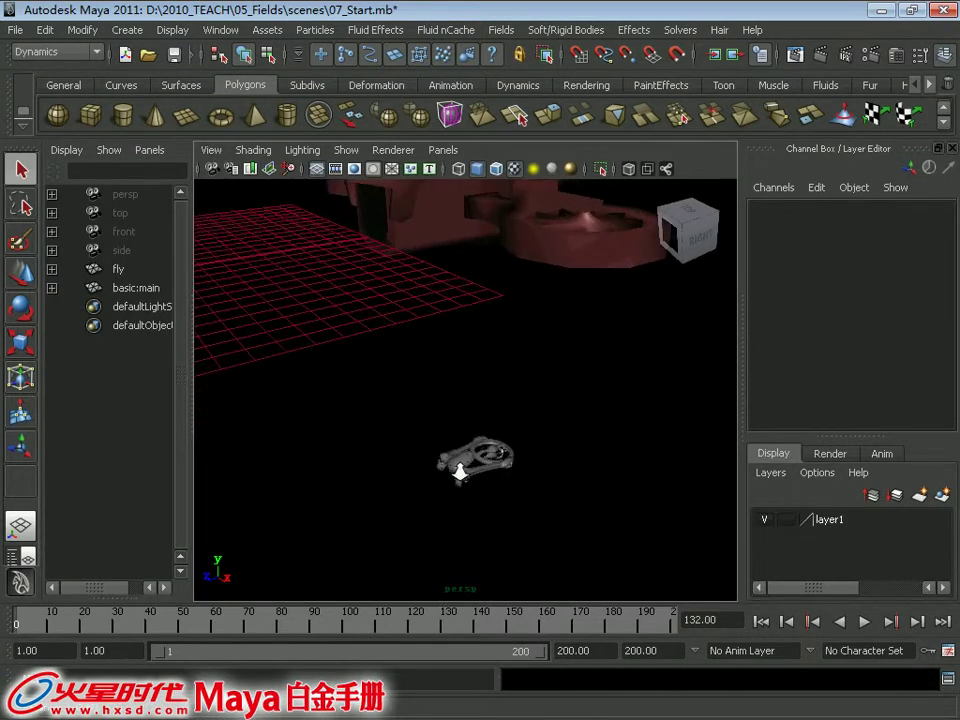
pyautogui.click(21, 525)
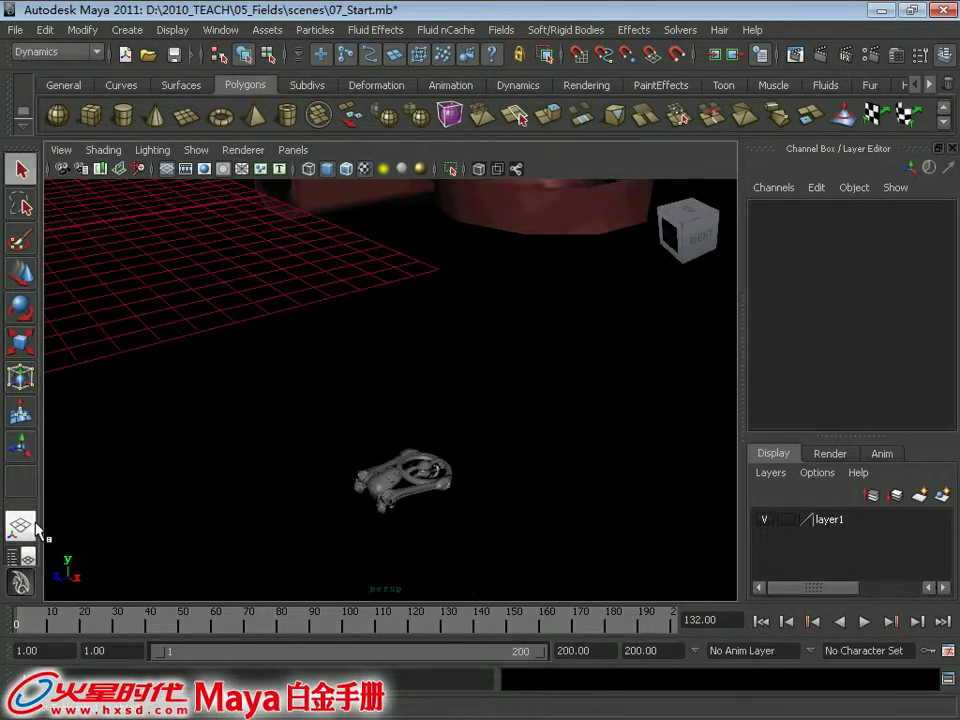
pyautogui.moveTo(349, 392)
pyautogui.keyDown('alt'); pyautogui.mouseDown()
pyautogui.moveTo(355, 350)
pyautogui.moveTo(332, 317)
pyautogui.moveTo(392, 313)
pyautogui.moveTo(398, 300)
pyautogui.mouseUp(); pyautogui.keyUp('alt')
pyautogui.click(185, 170)
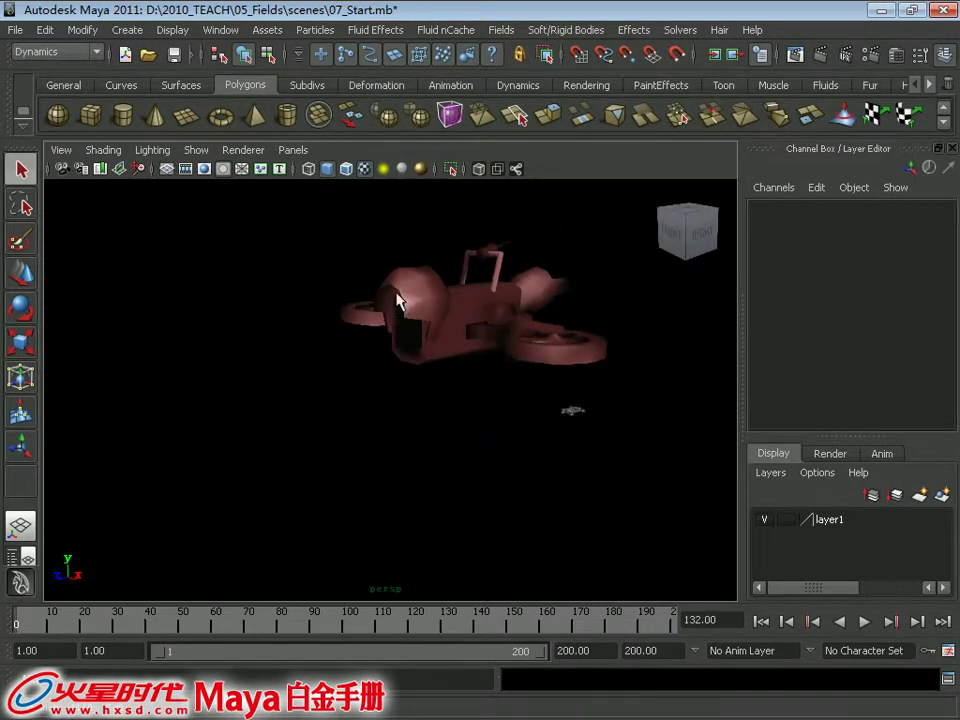
pyautogui.click(316, 25)
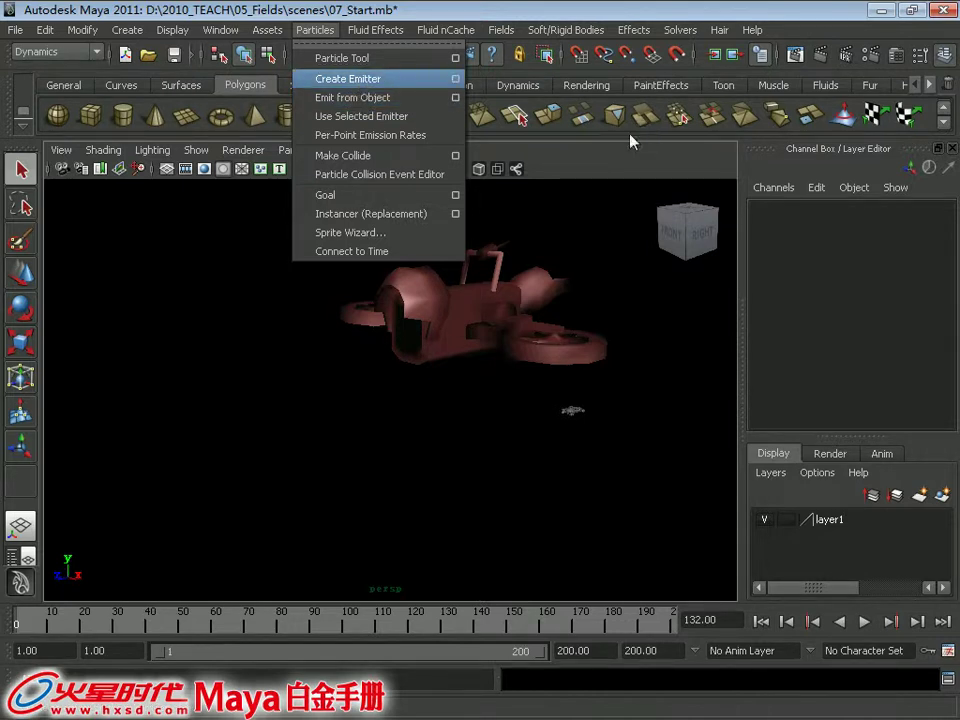
# Step: Create a new emitter with the emitter options reset to defaults
pyautogui.click(455, 78)
pyautogui.click(321, 86)
pyautogui.click(321, 86)
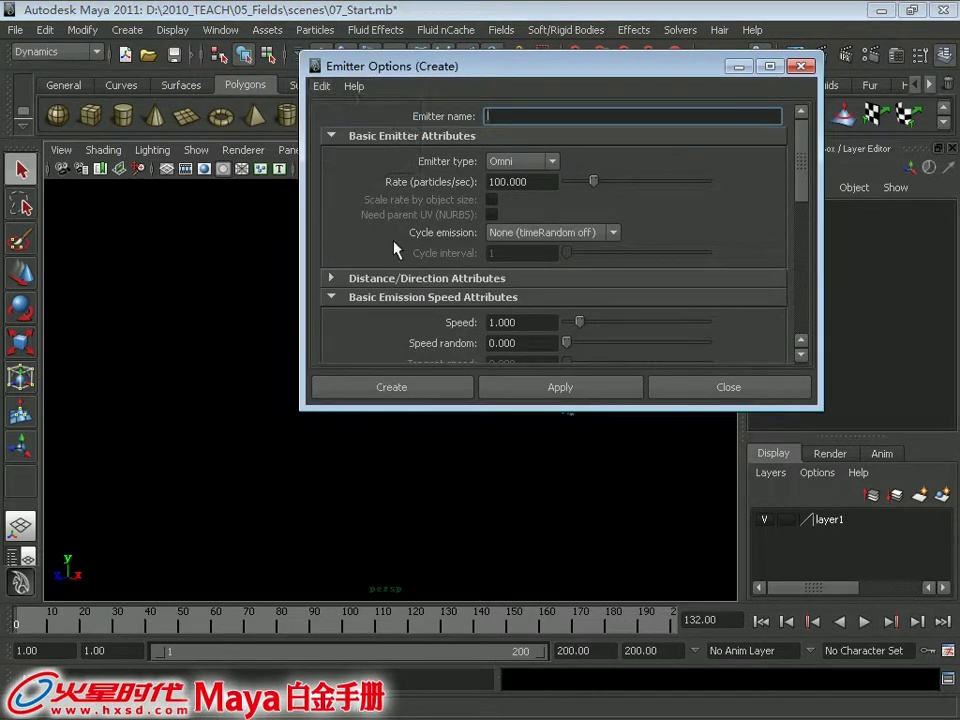
pyautogui.click(391, 387)
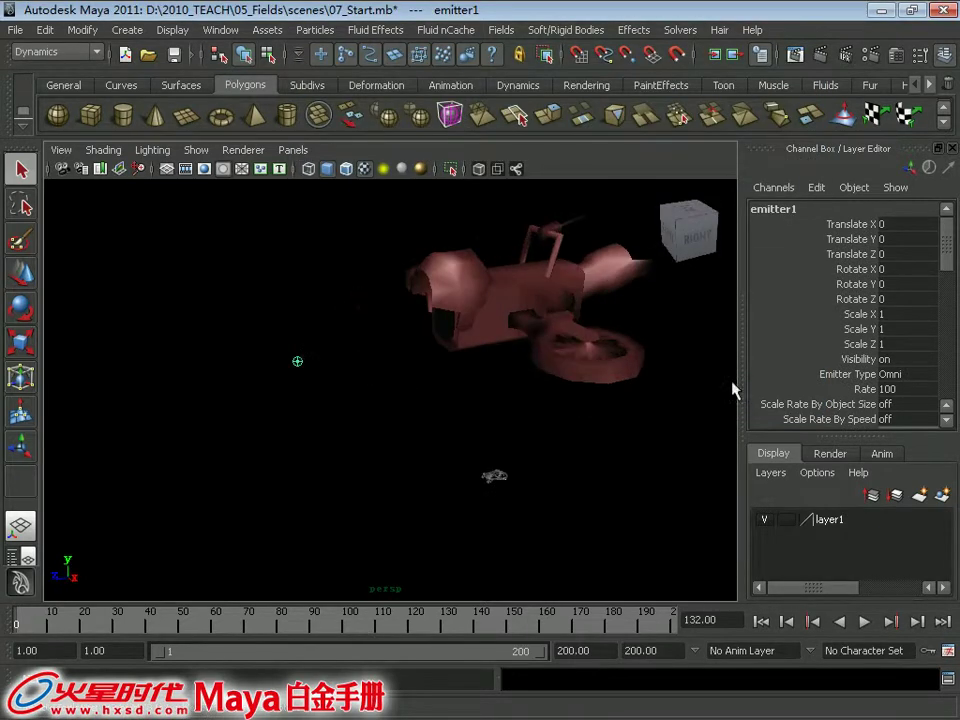
# Step: Make the emitter a Volume type with a Cylinder volume shape
pyautogui.click(910, 375)
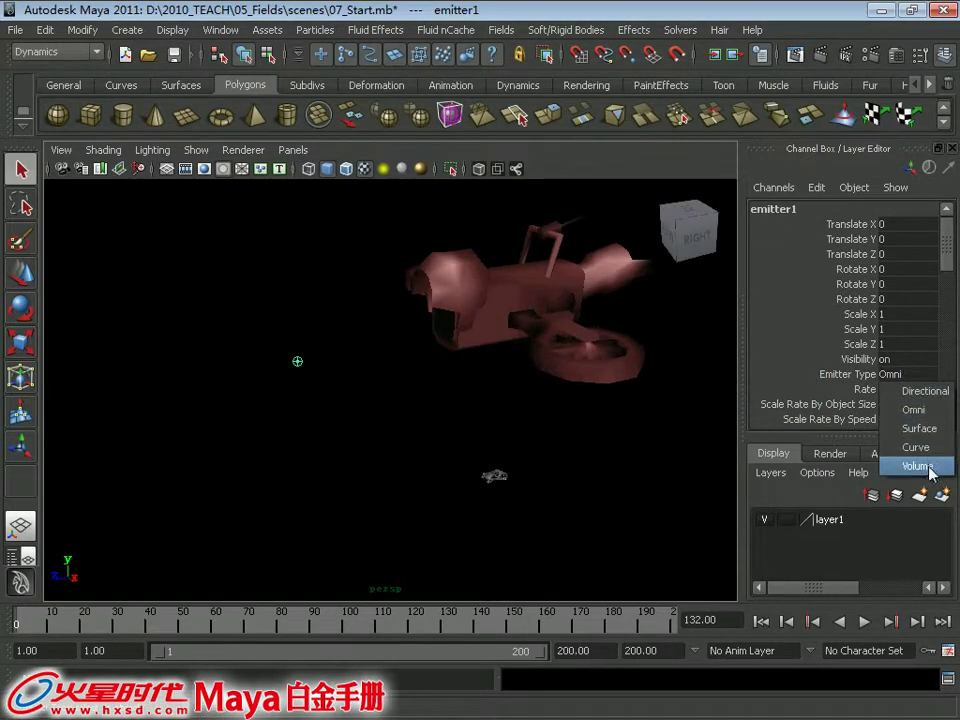
pyautogui.click(917, 461)
pyautogui.moveTo(953, 255)
pyautogui.mouseDown()
pyautogui.moveTo(951, 310)
pyautogui.moveTo(955, 285)
pyautogui.mouseUp()
pyautogui.scroll(-3, 930, 300)
pyautogui.scroll(-3, 930, 305)
pyautogui.scroll(-1, 930, 311)
pyautogui.click(918, 290)
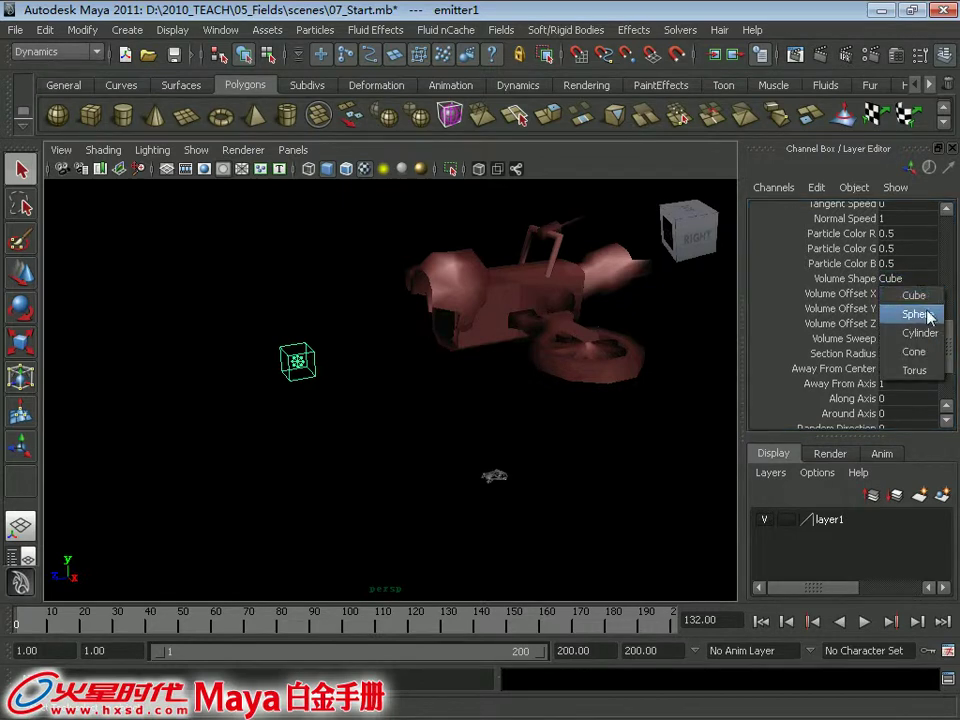
pyautogui.click(928, 336)
# Step: Keep Away From Center at 1 and set the emitter's Along Axis speed to 1
pyautogui.keyDown('alt'); pyautogui.moveTo(354, 369); pyautogui.dragTo(422, 397, button='right'); pyautogui.keyUp('alt')
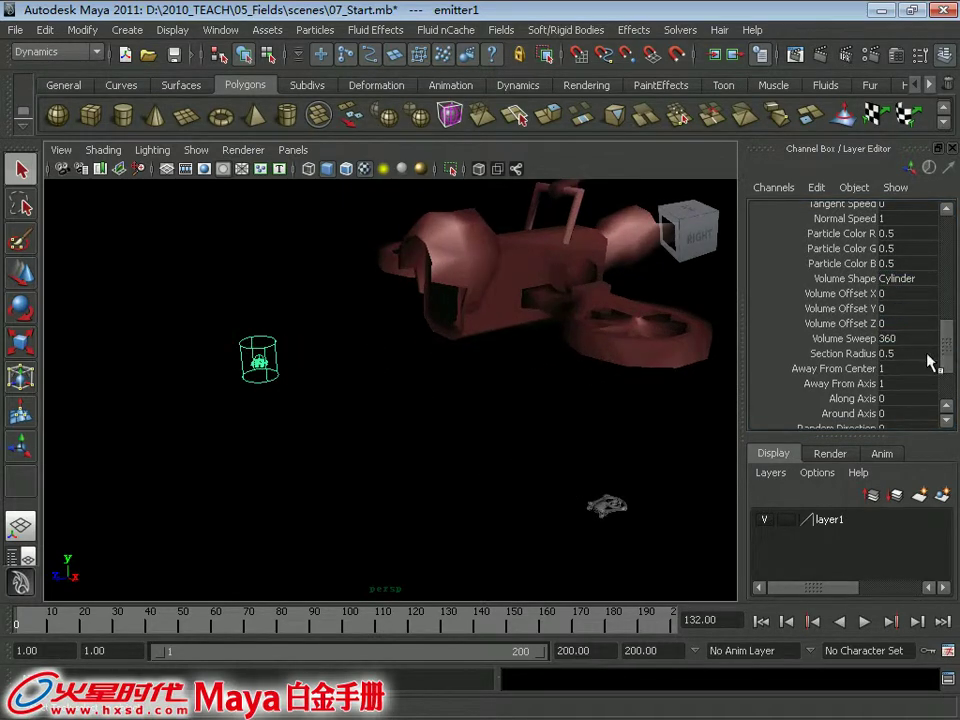
pyautogui.scroll(-1, 948, 342)
pyautogui.click(911, 324)
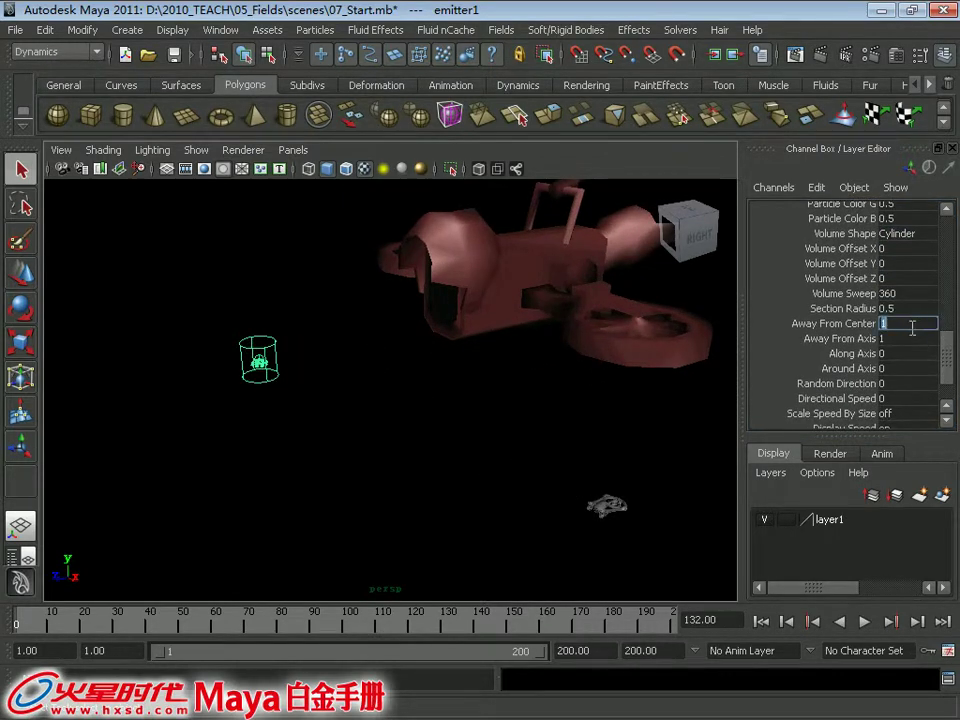
pyautogui.click(876, 339)
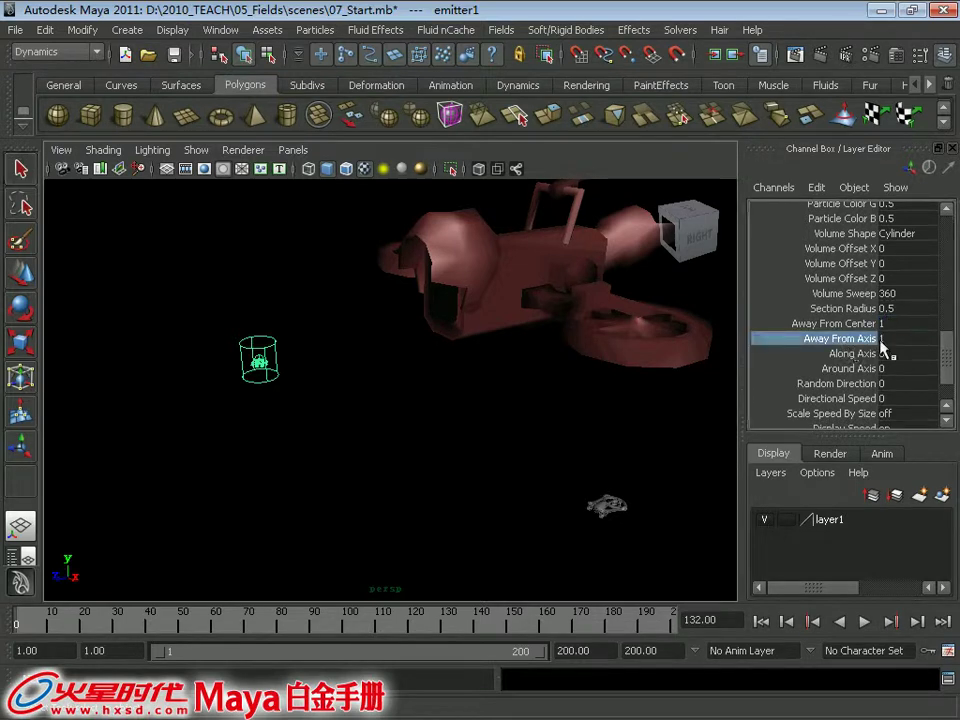
pyautogui.click(893, 353)
pyautogui.write('1')
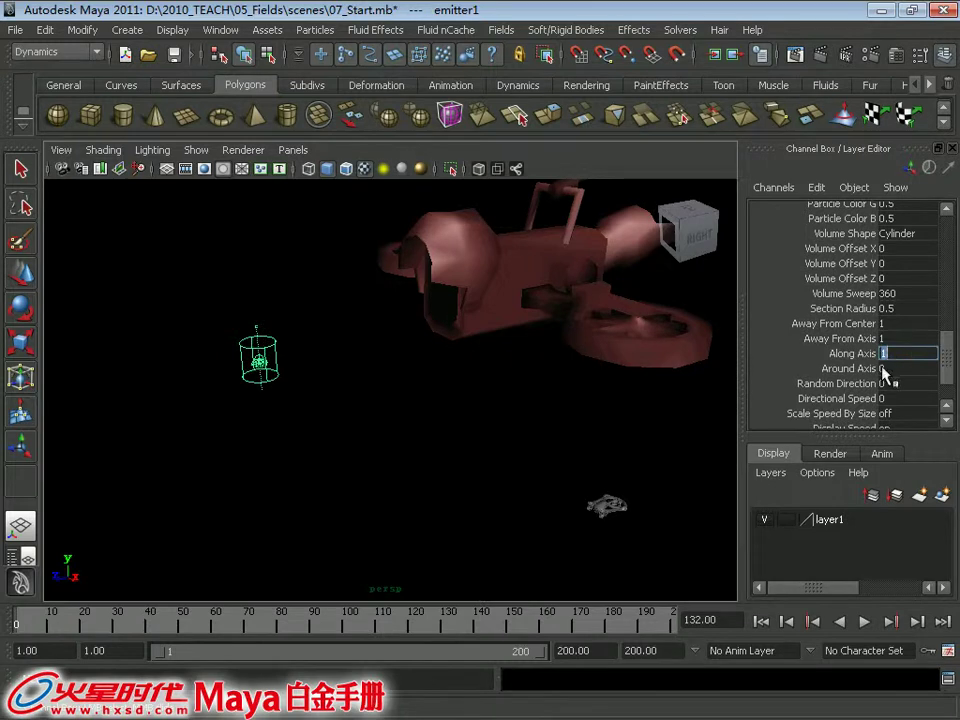
pyautogui.press('Return')
# Step: Set emitter1's Along Axis speed to 5 and play to watch particles rise
pyautogui.click(924, 355)
pyautogui.click(908, 338)
pyautogui.click(882, 369)
pyautogui.click(864, 621)
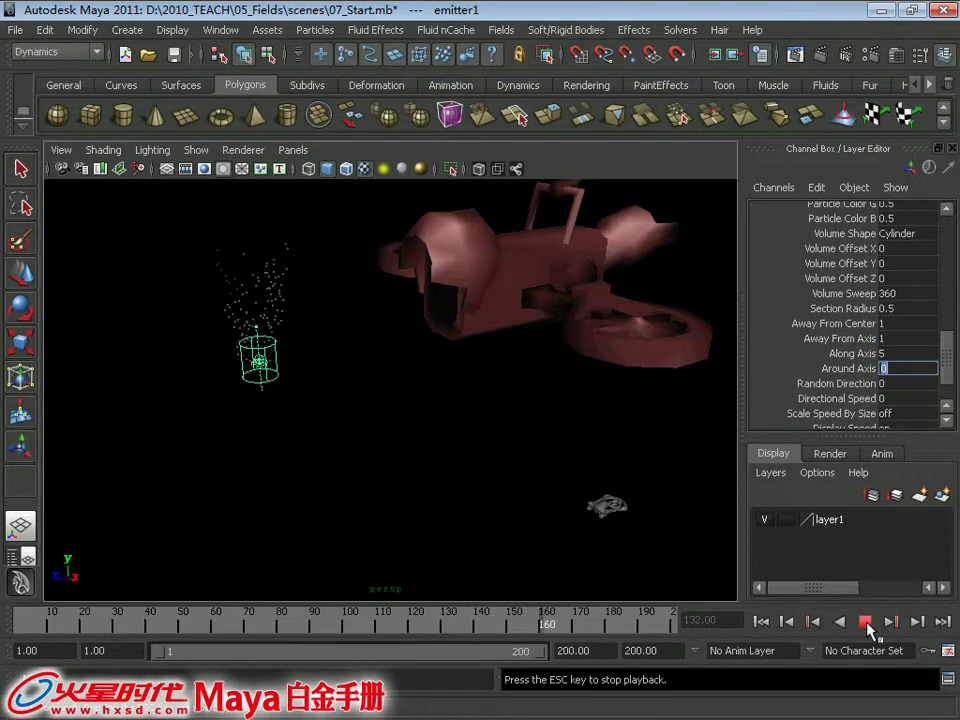
pyautogui.keyDown('alt'); pyautogui.moveTo(354, 375); pyautogui.dragTo(307, 350); pyautogui.keyUp('alt')
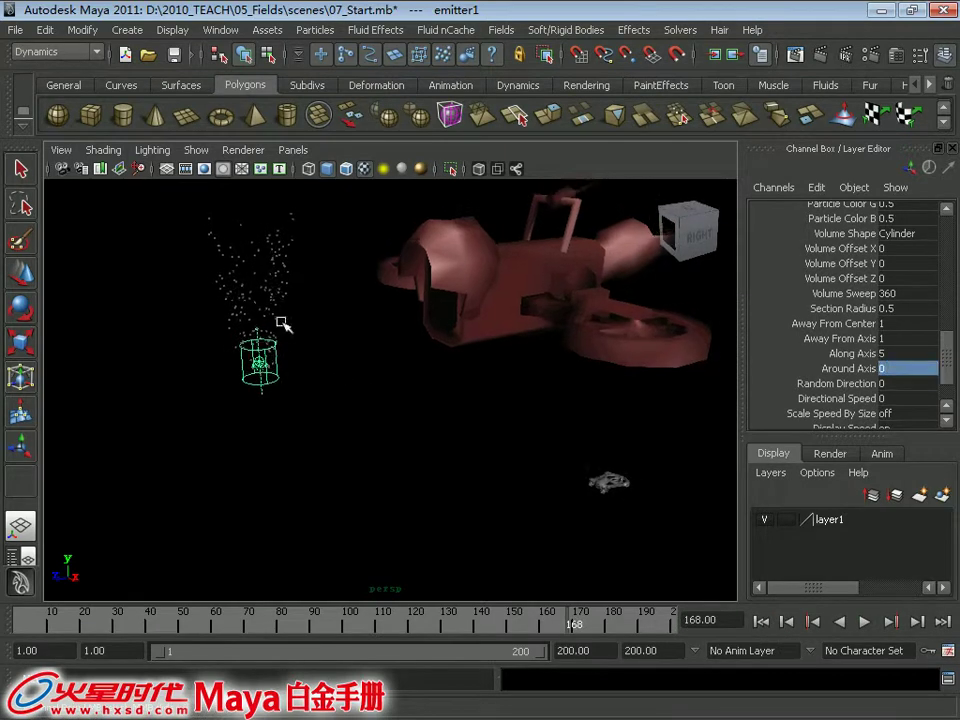
pyautogui.moveTo(952, 367); pyautogui.dragTo(950, 250)
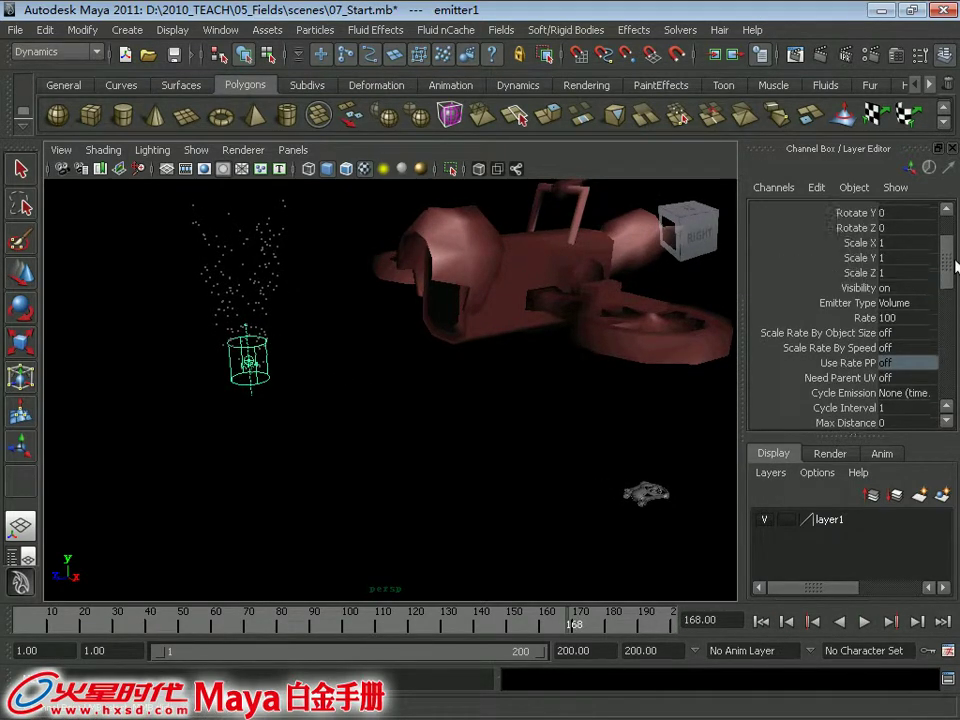
# Step: Lower the emission Rate to 8 and replay from frame 1
pyautogui.click(908, 322)
pyautogui.write('3')
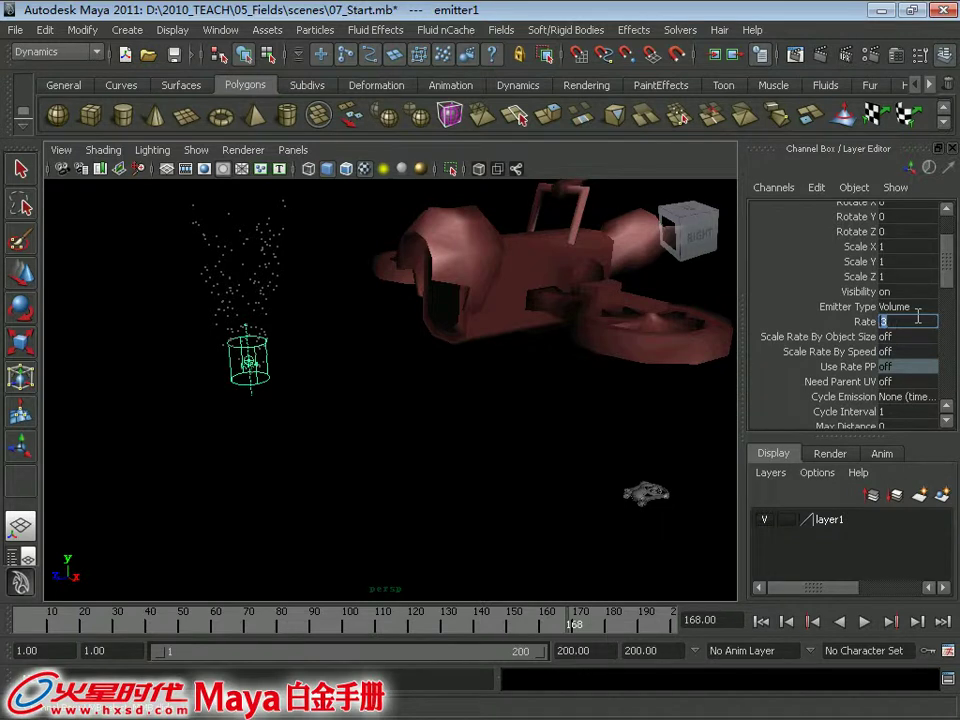
pyautogui.click(761, 621)
pyautogui.click(864, 621)
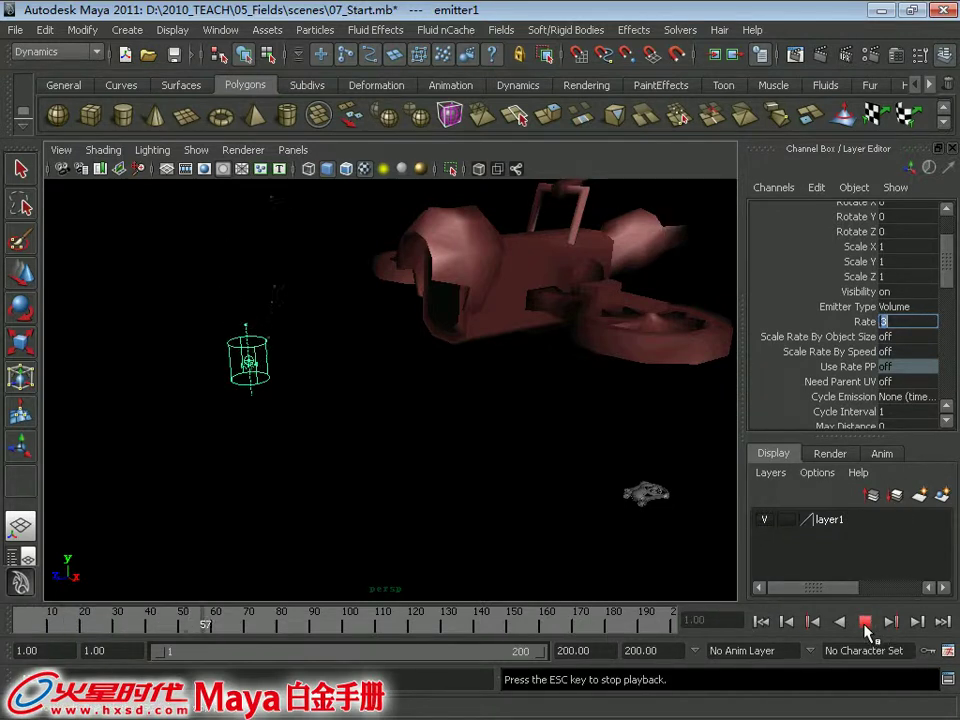
# Step: Set emitter1's Away From Axis speed to 0 and check the emission in playback
pyautogui.click(866, 621)
pyautogui.moveTo(538, 447)
pyautogui.keyDown('alt'); pyautogui.mouseDown()
pyautogui.moveTo(437, 351)
pyautogui.moveTo(351, 360)
pyautogui.moveTo(395, 382)
pyautogui.mouseUp(); pyautogui.keyUp('alt')
pyautogui.press('e')
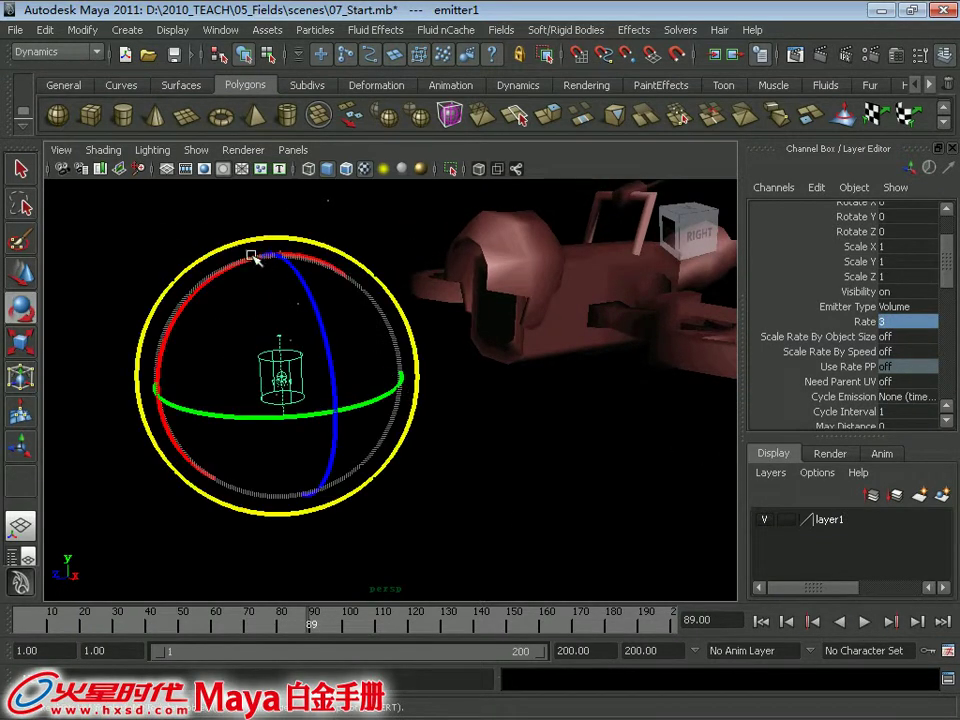
pyautogui.moveTo(253, 257); pyautogui.dragTo(326, 343)
pyautogui.hotkey('ctrl', 'z')
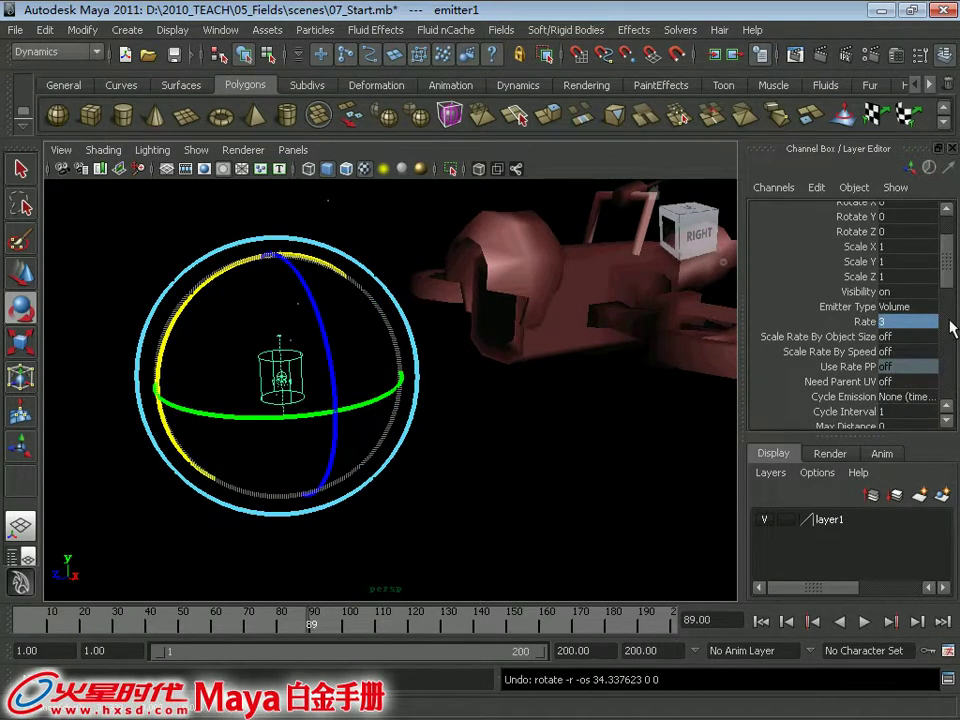
pyautogui.moveTo(951, 289); pyautogui.dragTo(958, 347)
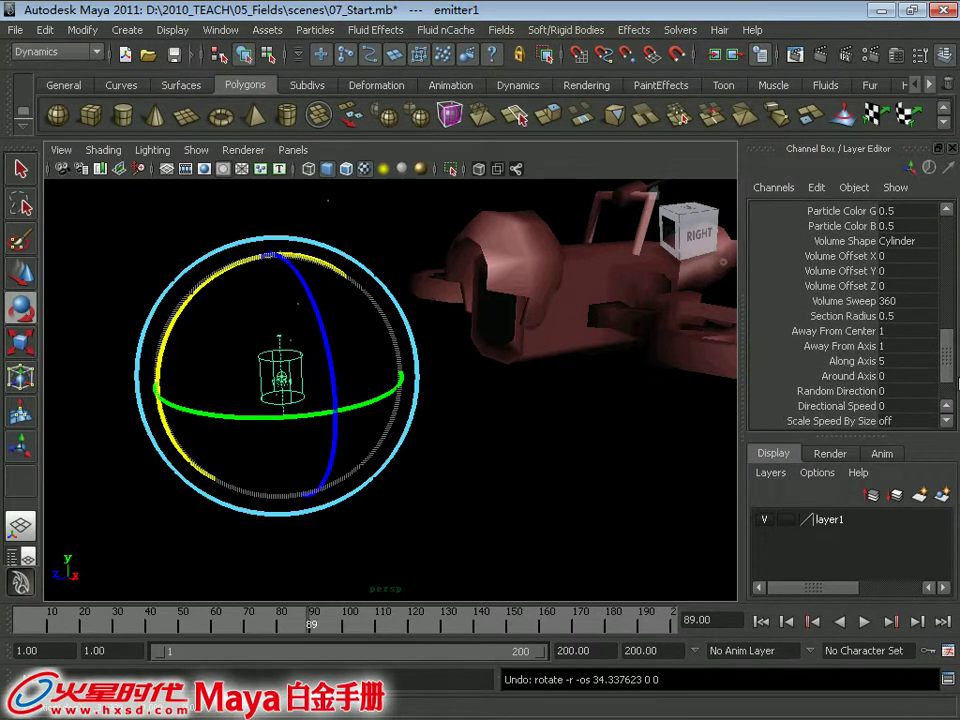
pyautogui.moveTo(958, 347); pyautogui.dragTo(958, 388)
pyautogui.doubleClick(900, 327)
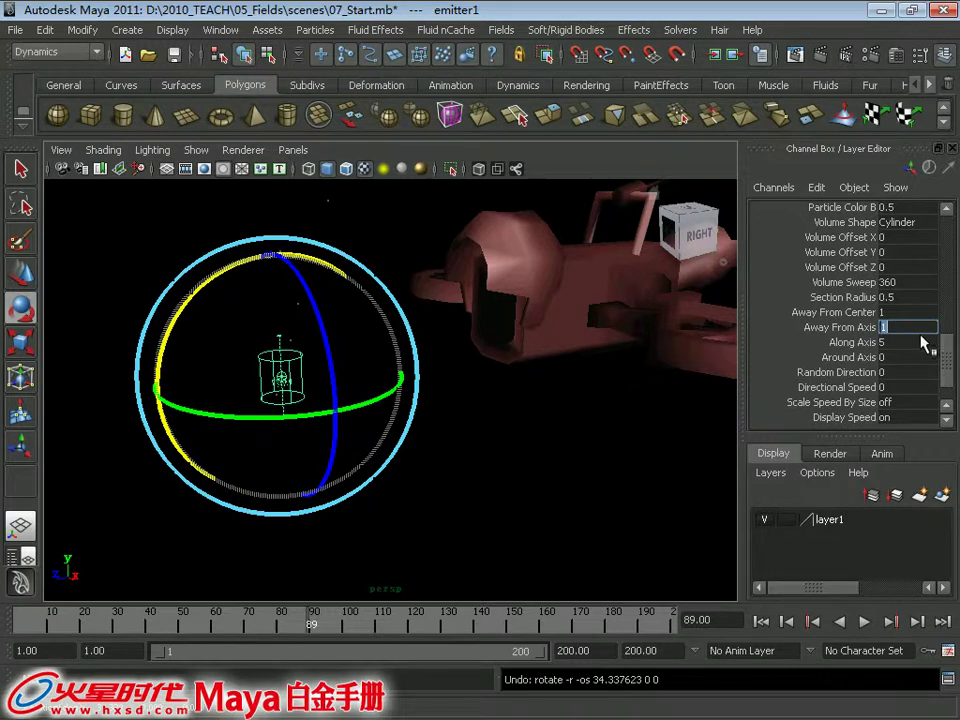
pyautogui.write('0')
pyautogui.press('Return')
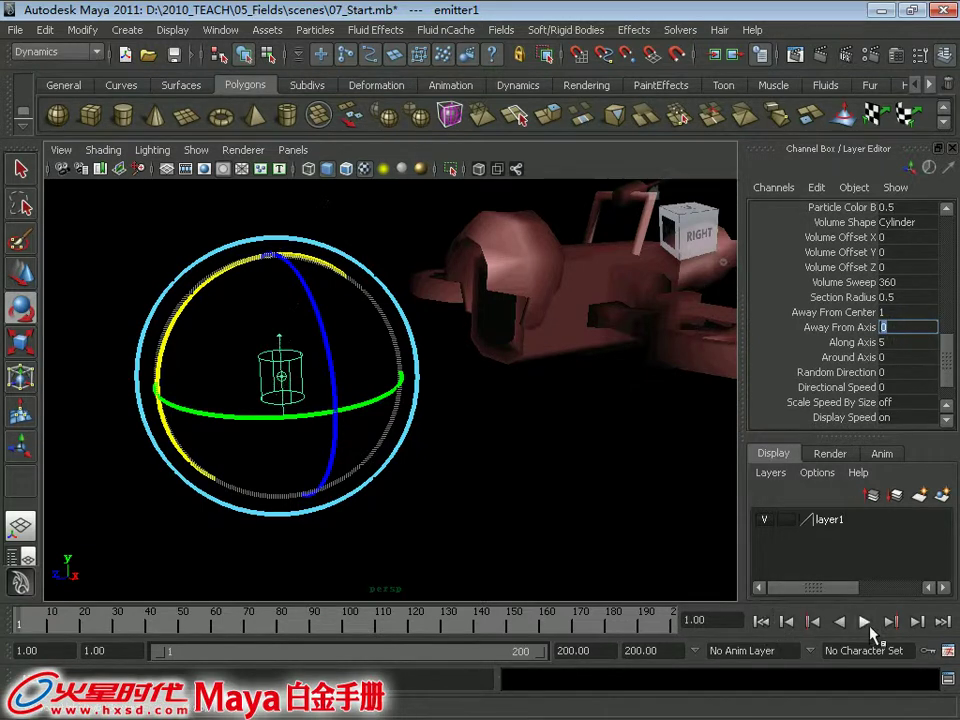
pyautogui.click(865, 622)
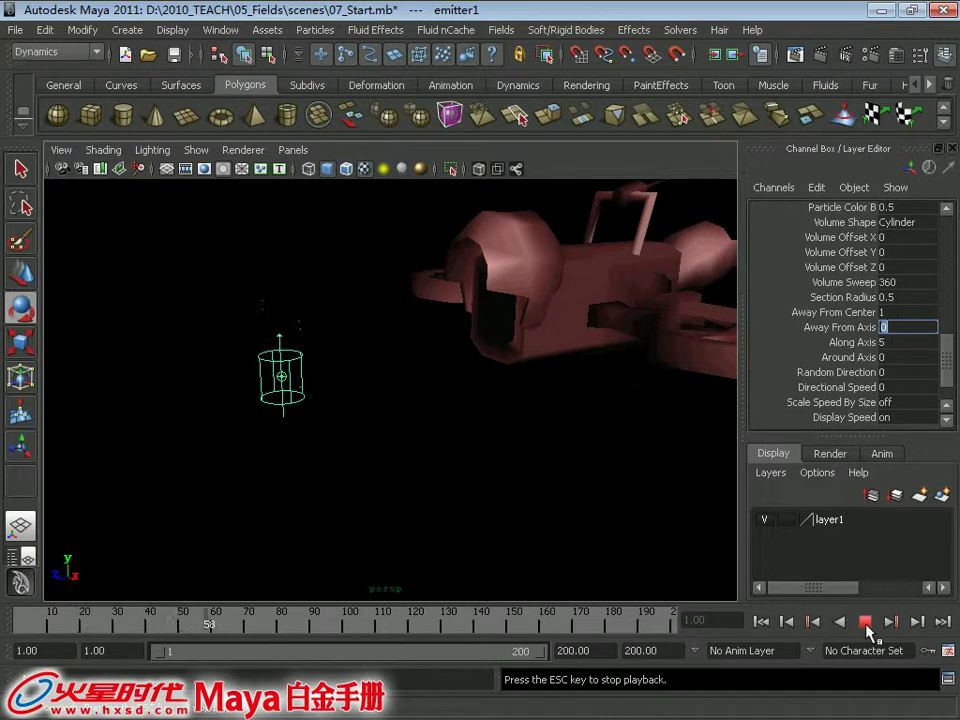
pyautogui.click(866, 622)
# Step: Rotate emitter1 90 degrees about X in the Channel Box
pyautogui.moveTo(611, 501)
pyautogui.keyDown('alt'); pyautogui.mouseDown()
pyautogui.moveTo(265, 283)
pyautogui.moveTo(230, 310)
pyautogui.mouseUp(); pyautogui.keyUp('alt')
pyautogui.moveTo(951, 372); pyautogui.dragTo(947, 225)
pyautogui.write('90')
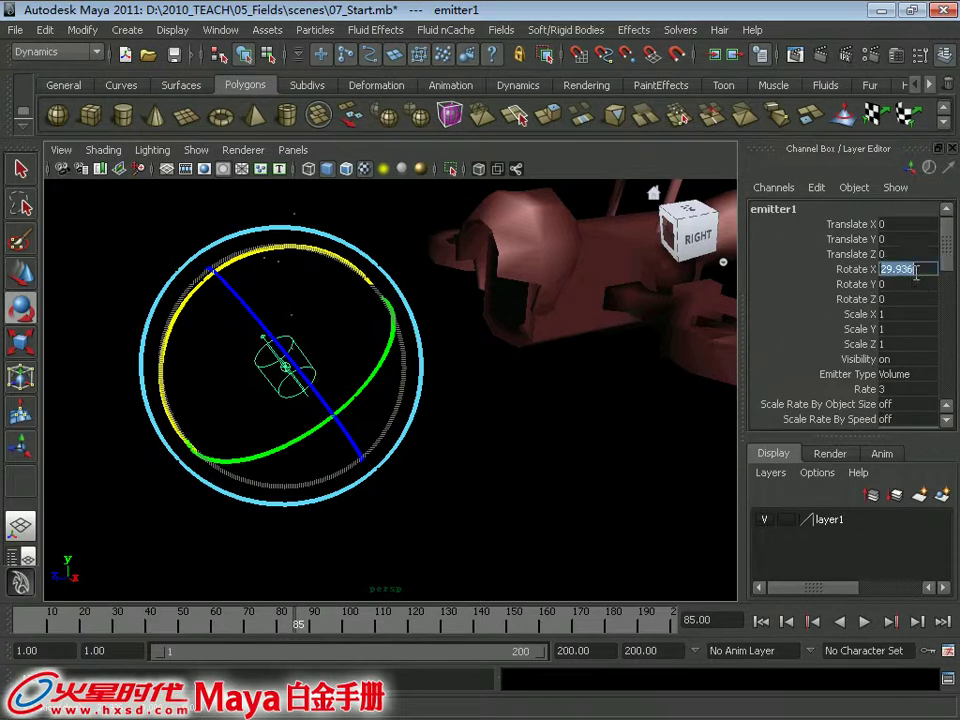
pyautogui.press('Return')
# Step: Move emitter1 along Z into the ship's rear exhaust opening, keeping emitter1 selected
pyautogui.moveTo(467, 306)
pyautogui.keyDown('alt'); pyautogui.mouseDown()
pyautogui.moveTo(364, 326)
pyautogui.moveTo(381, 298)
pyautogui.mouseUp(); pyautogui.keyUp('alt')
pyautogui.press('w')
pyautogui.moveTo(204, 439)
pyautogui.mouseDown()
pyautogui.moveTo(381, 345)
pyautogui.moveTo(399, 317)
pyautogui.moveTo(399, 396)
pyautogui.moveTo(410, 272)
pyautogui.moveTo(420, 330)
pyautogui.moveTo(456, 407)
pyautogui.moveTo(490, 400)
pyautogui.moveTo(490, 425)
pyautogui.mouseUp()
pyautogui.click(452, 405)
pyautogui.hotkey('ctrl', 'z')
# Step: Lower emitter1's Rate to 1 and replay to see the sparser particles
pyautogui.click(763, 623)
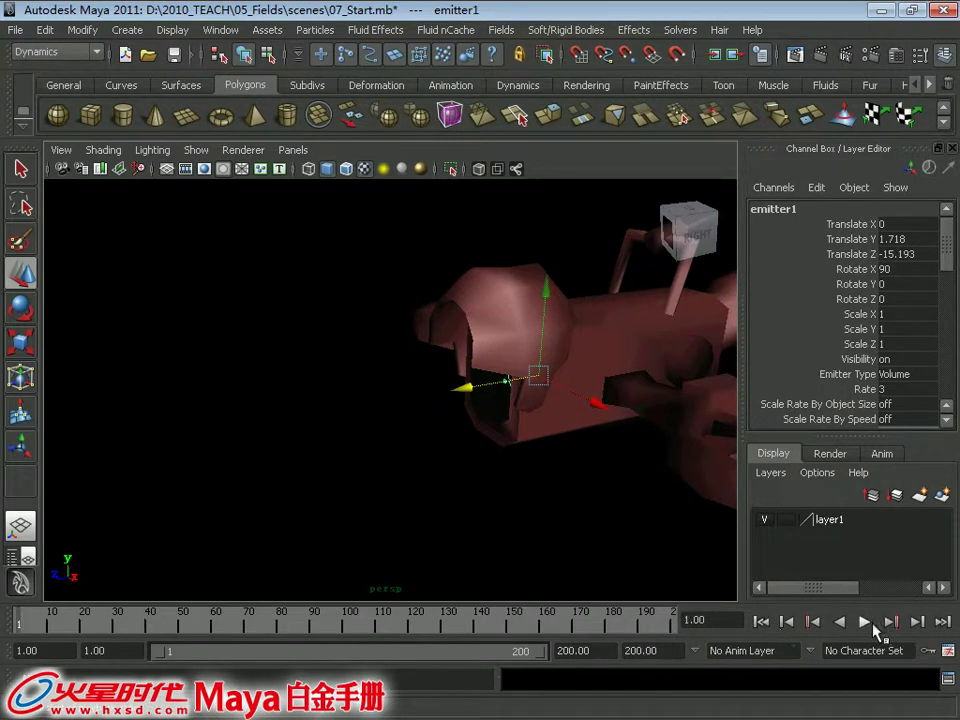
pyautogui.click(866, 622)
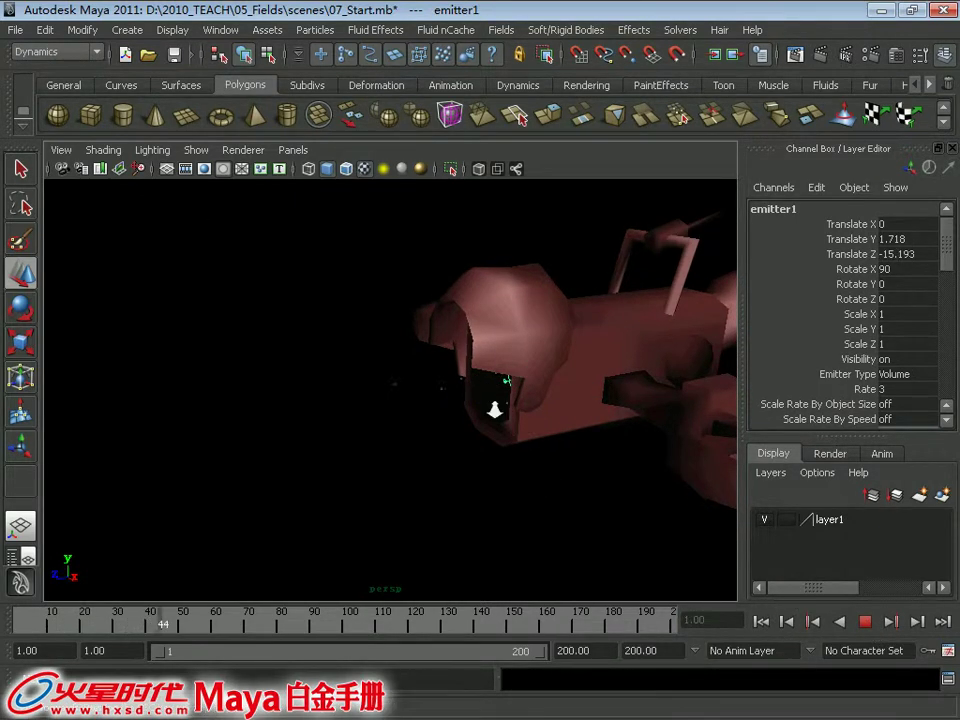
pyautogui.click(866, 622)
pyautogui.click(916, 388)
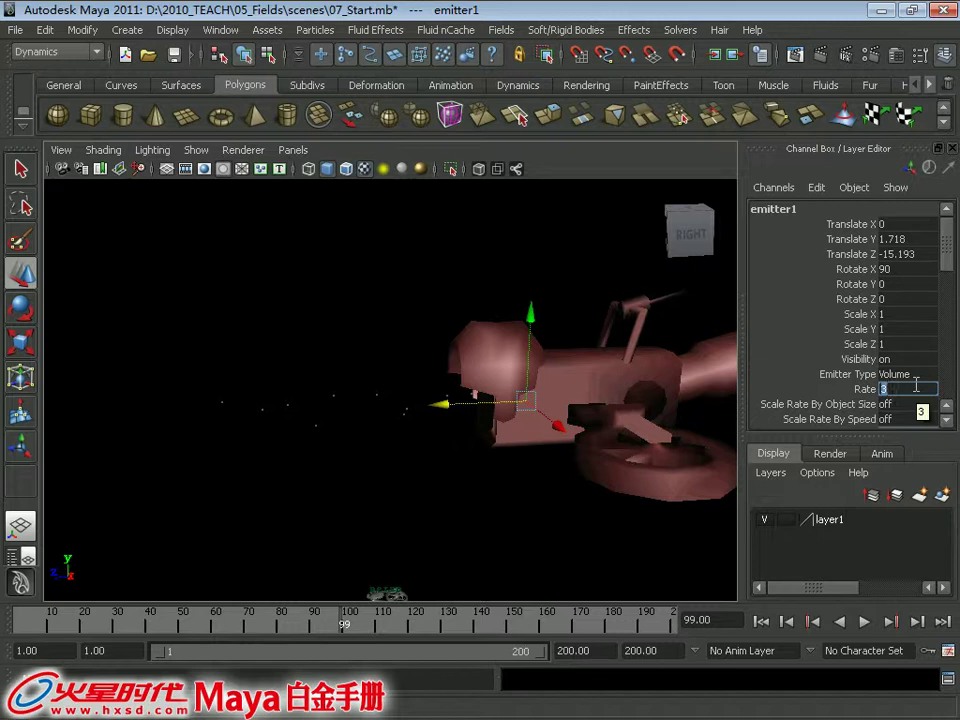
pyautogui.write('2')
pyautogui.click(761, 621)
pyautogui.click(865, 622)
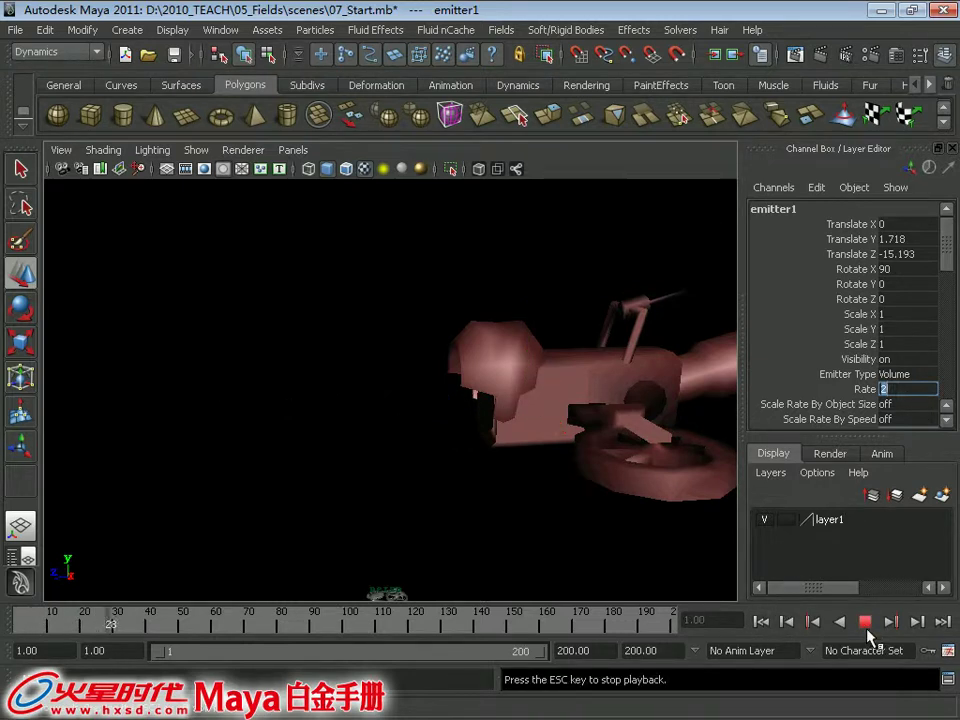
pyautogui.click(866, 625)
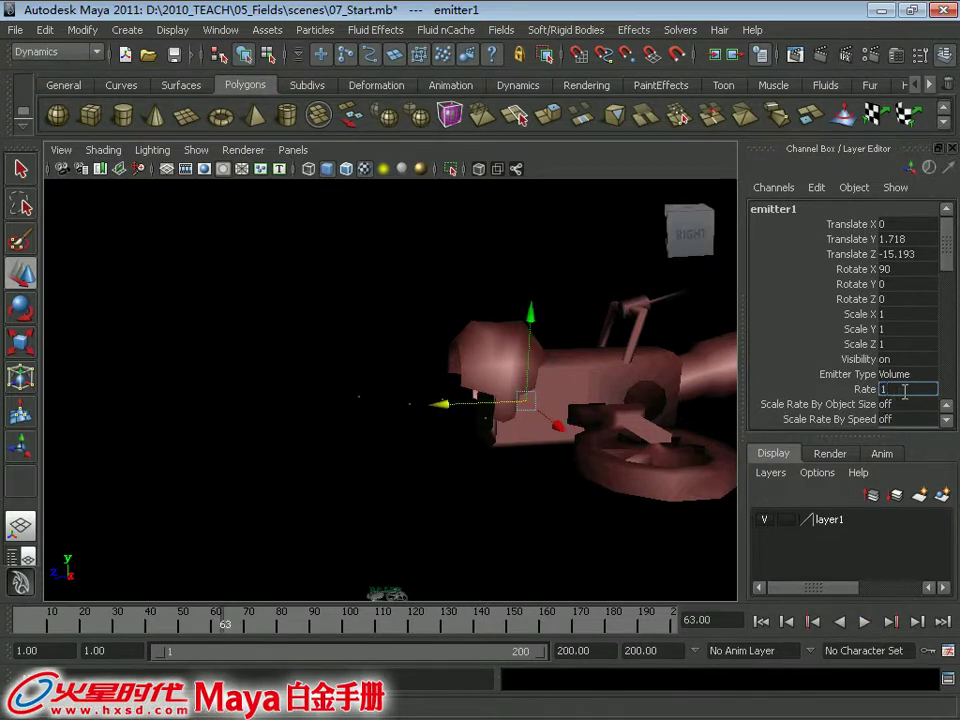
# Step: Raise emitter1's Along Axis speed to 8 and replay the trail from frame 1
pyautogui.scroll(-5, 957, 320)
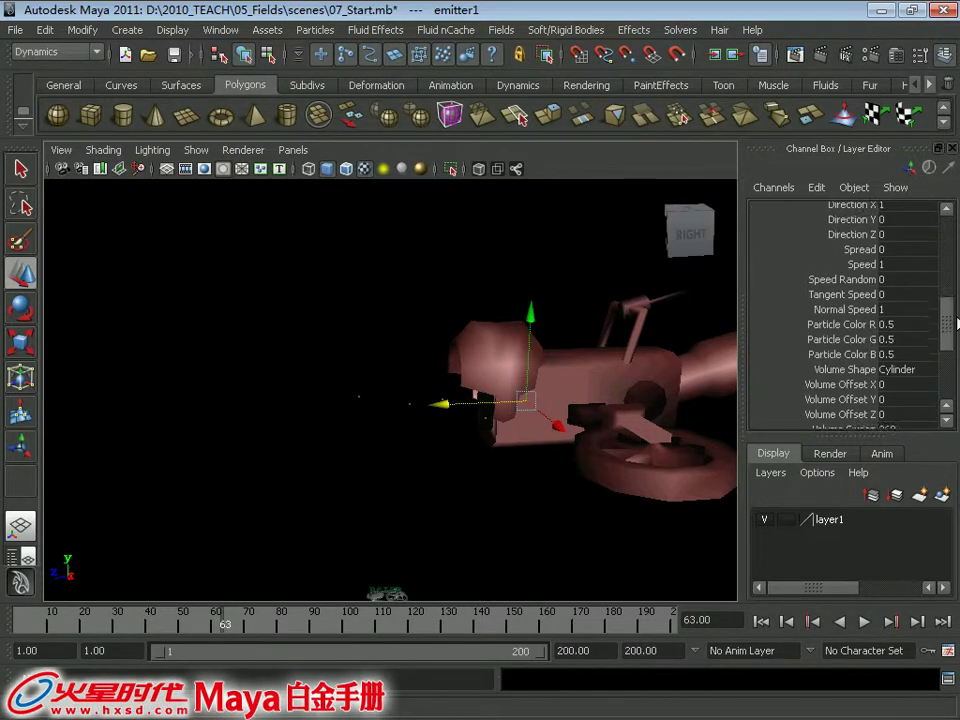
pyautogui.scroll(-3, 957, 340)
pyautogui.scroll(-2, 957, 360)
pyautogui.moveTo(957, 365); pyautogui.dragTo(957, 357)
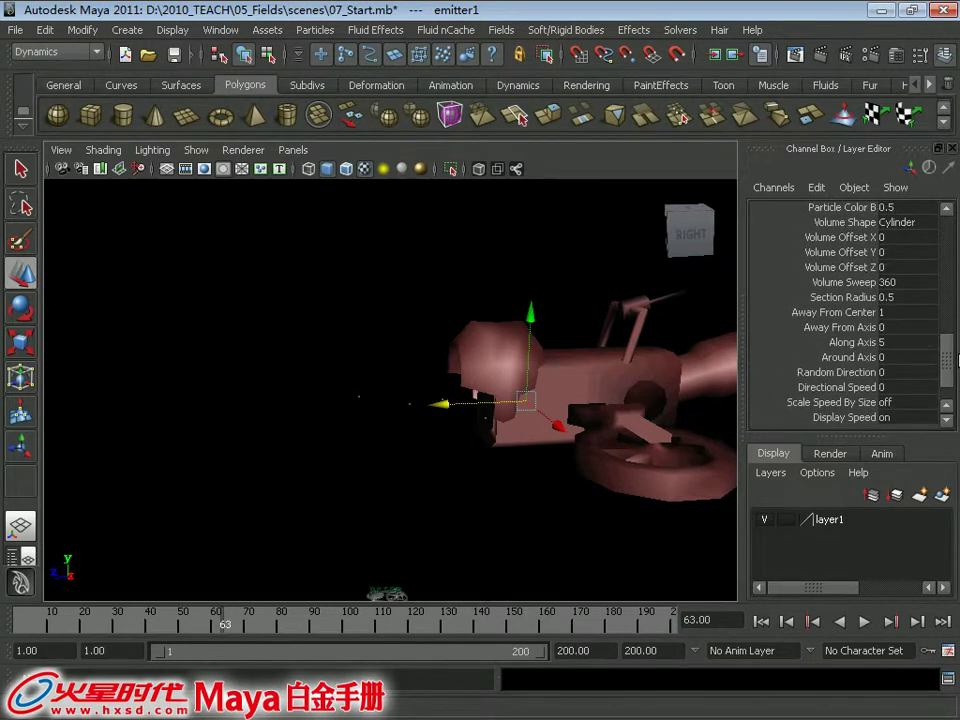
pyautogui.doubleClick(914, 342)
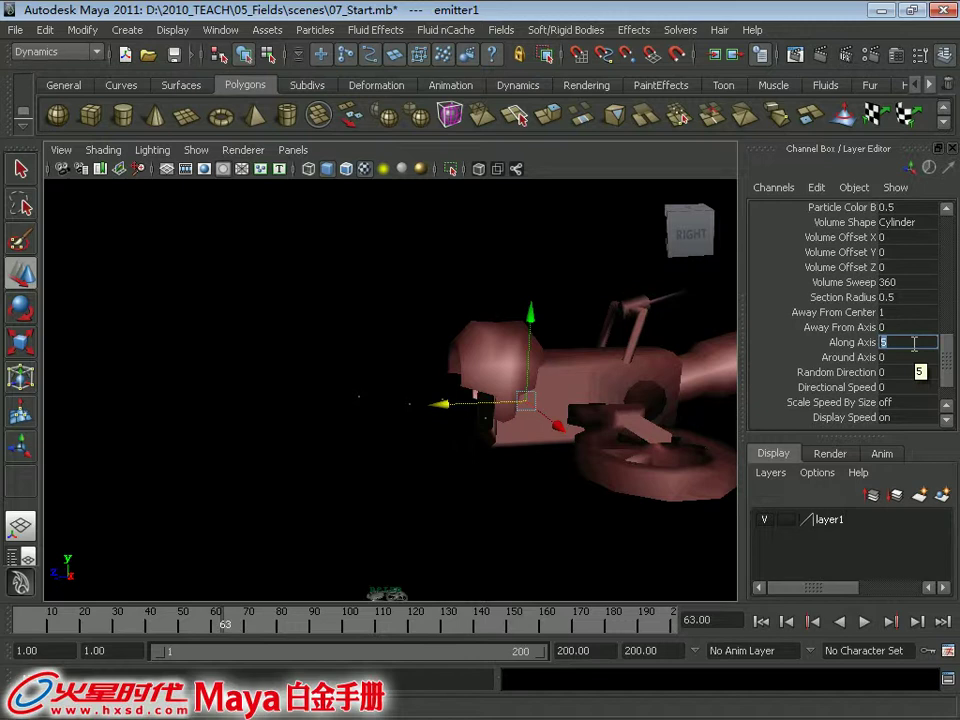
pyautogui.write('8')
pyautogui.click(768, 626)
pyautogui.click(865, 621)
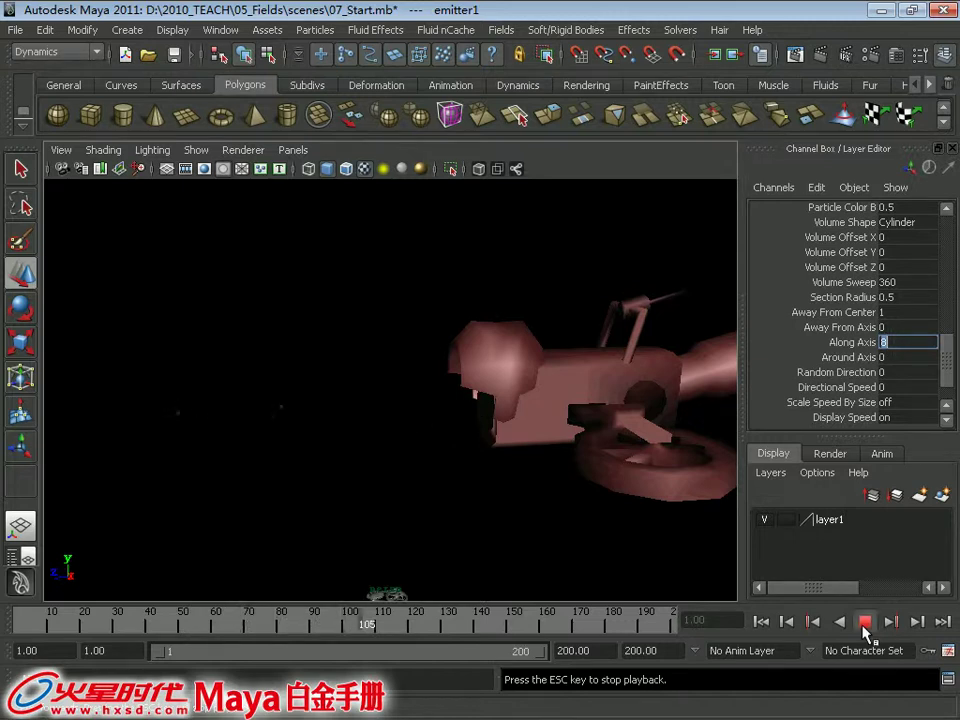
pyautogui.click(866, 622)
pyautogui.click(762, 621)
pyautogui.click(868, 622)
pyautogui.click(866, 622)
pyautogui.moveTo(180, 476)
pyautogui.keyDown('alt'); pyautogui.mouseDown()
pyautogui.moveTo(313, 435)
pyautogui.moveTo(315, 416)
pyautogui.moveTo(439, 541)
pyautogui.mouseUp(); pyautogui.keyUp('alt')
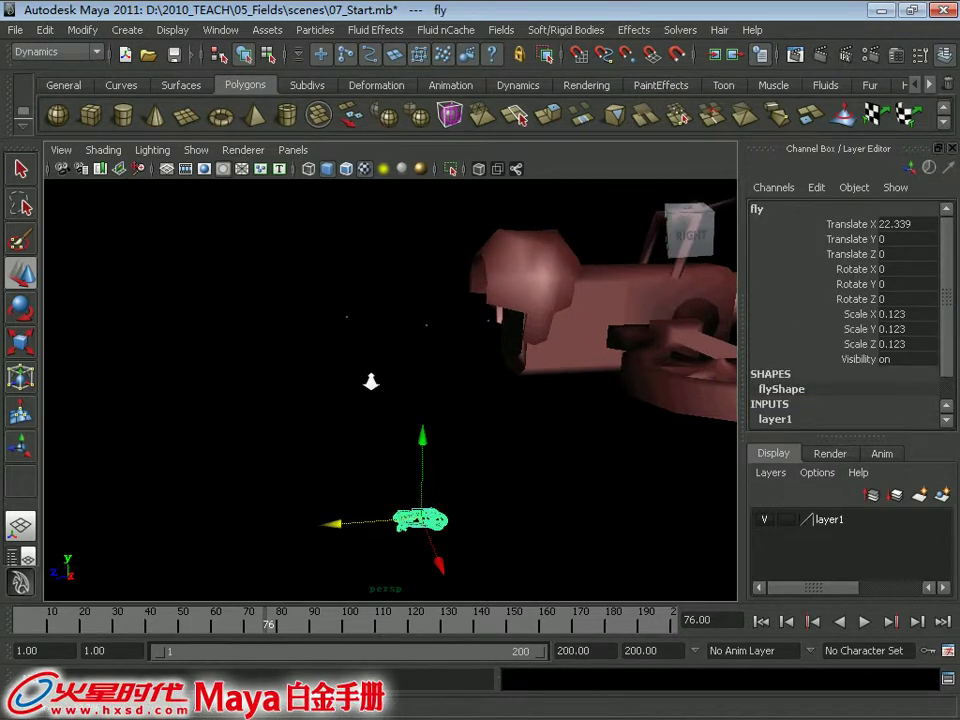
pyautogui.moveTo(317, 302); pyautogui.dragTo(354, 349)
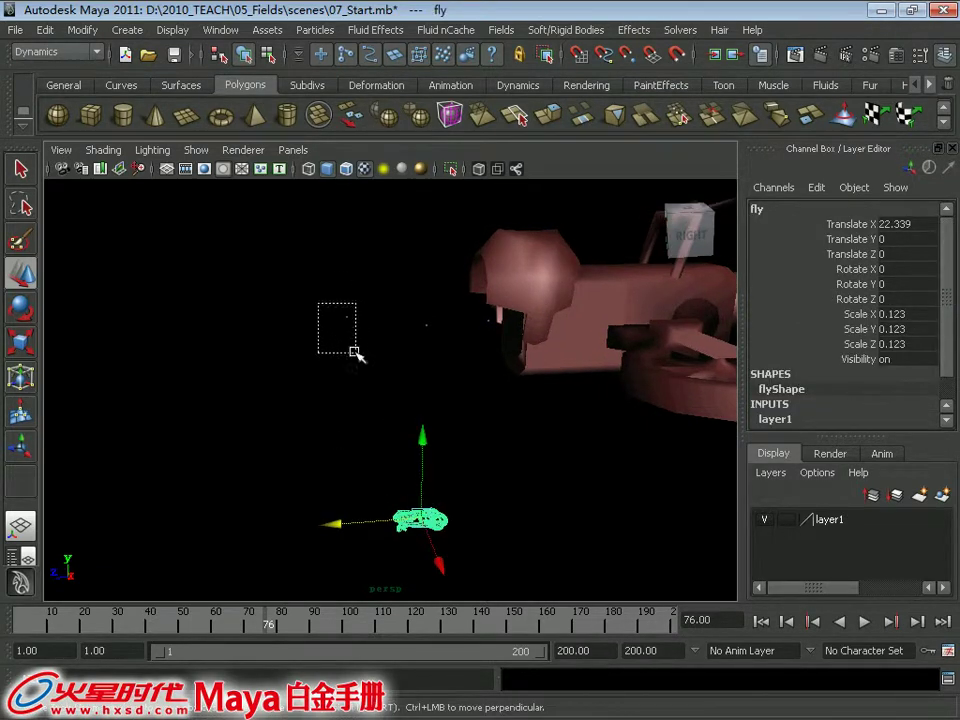
# Step: Instance the fly model onto the particles, then add the original fly to layer1 and hide it
pyautogui.click(316, 31)
pyautogui.click(320, 212)
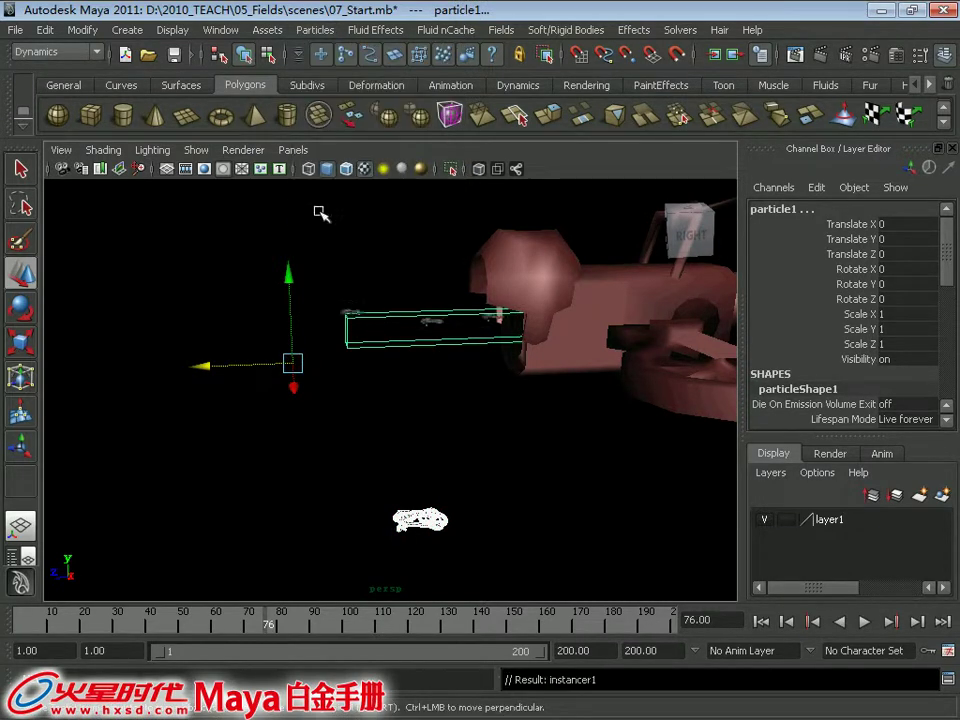
pyautogui.click(533, 411)
pyautogui.moveTo(364, 428)
pyautogui.mouseDown()
pyautogui.moveTo(447, 484)
pyautogui.moveTo(597, 512)
pyautogui.mouseUp()
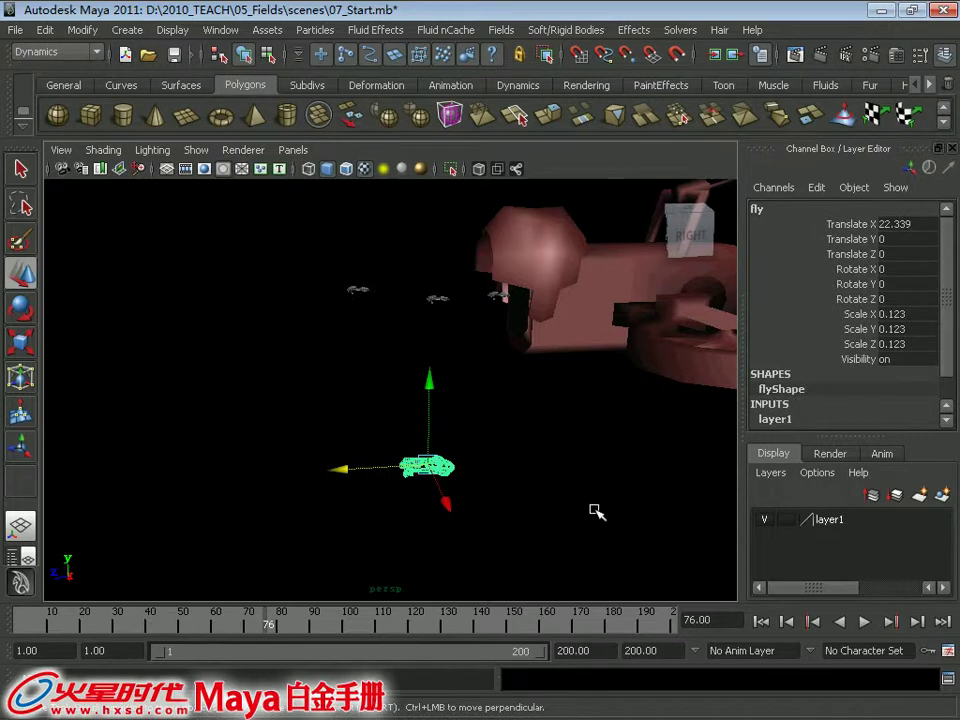
pyautogui.rightClick(819, 527)
pyautogui.click(803, 336)
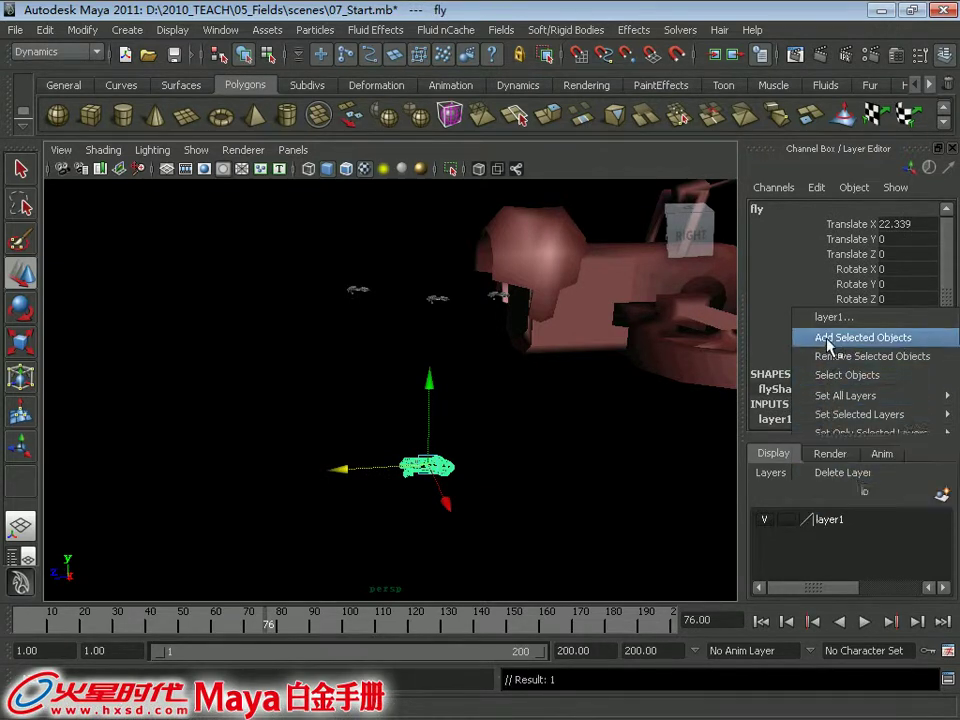
pyautogui.click(762, 519)
pyautogui.click(587, 443)
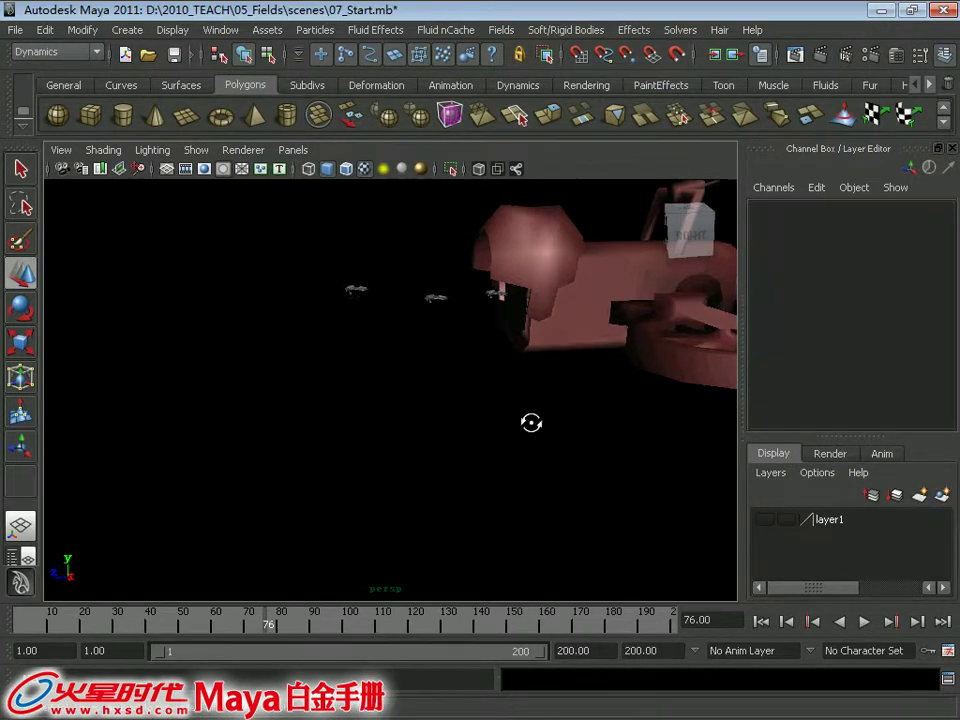
# Step: Replay from frame 1 to watch flies stream from the exhaust, stopping at frame 112
pyautogui.keyDown('alt'); pyautogui.moveTo(587, 443); pyautogui.dragTo(640, 447); pyautogui.keyUp('alt')
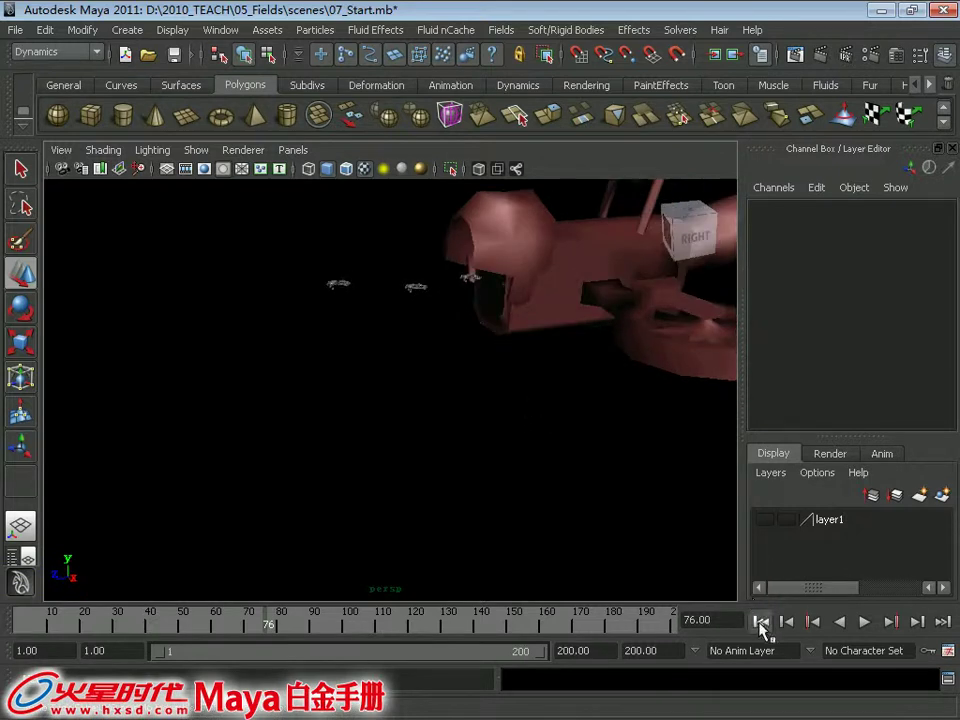
pyautogui.click(761, 621)
pyautogui.click(864, 621)
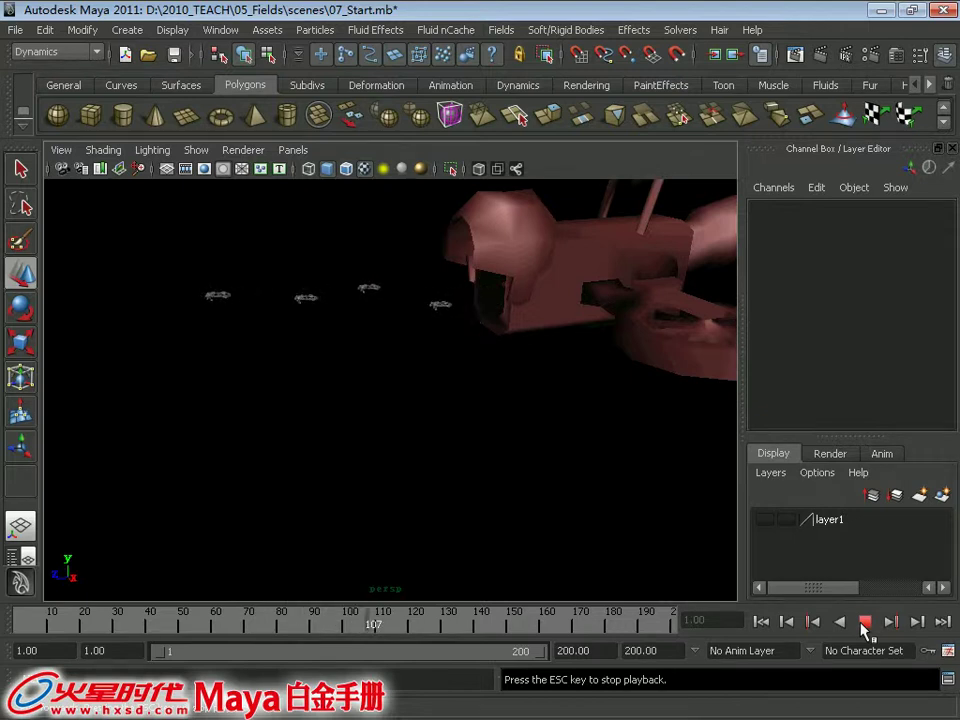
pyautogui.click(861, 622)
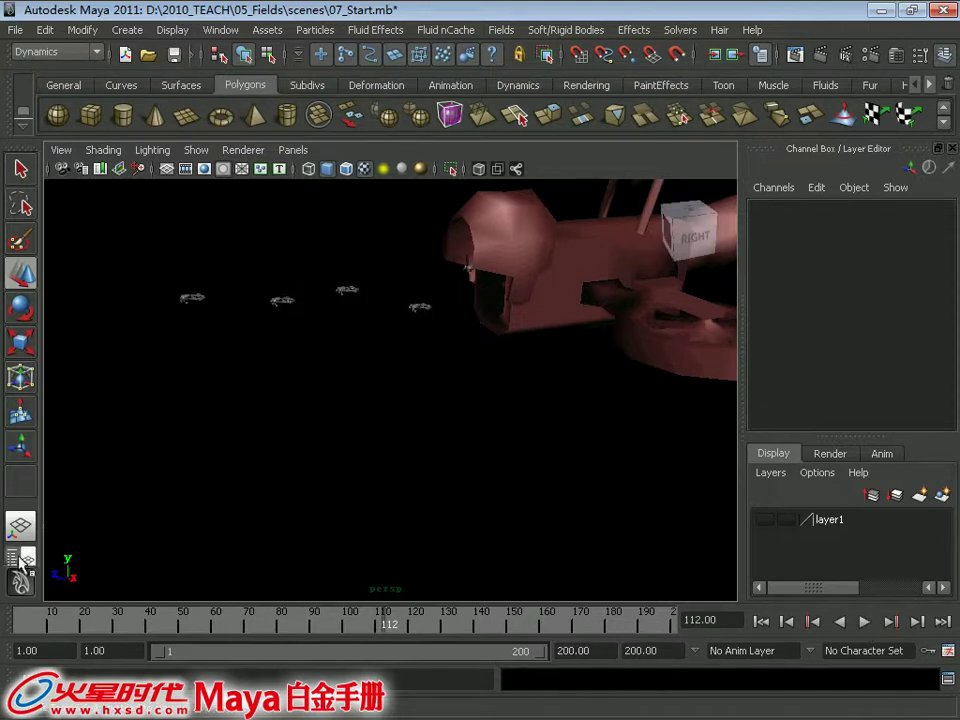
# Step: Select particle1 and add a default emit-from-object emitter to it
pyautogui.click(28, 556)
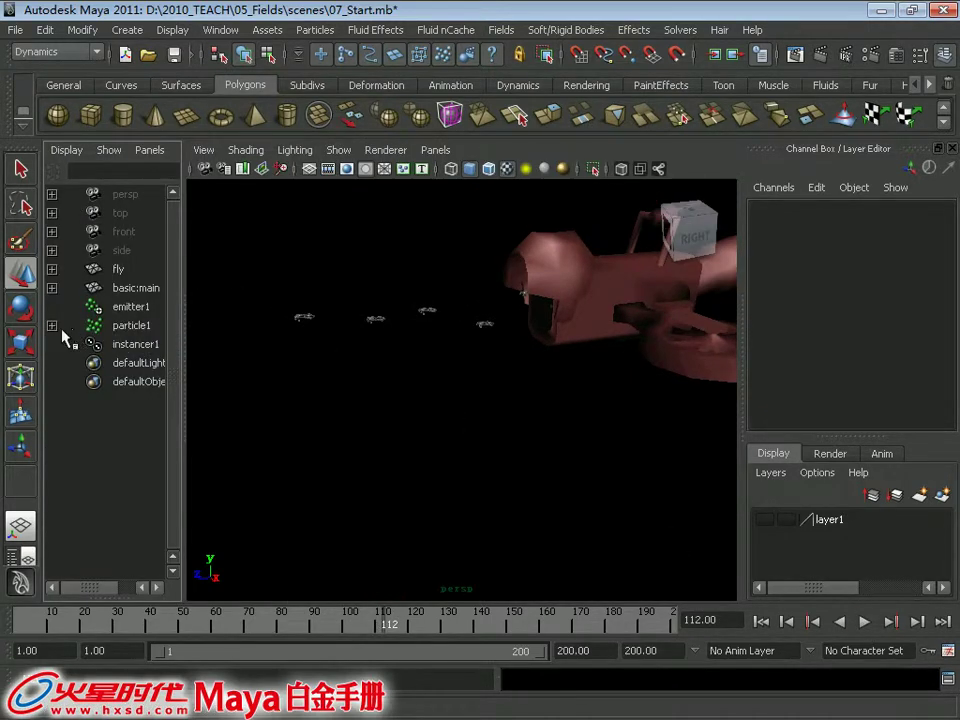
pyautogui.click(105, 327)
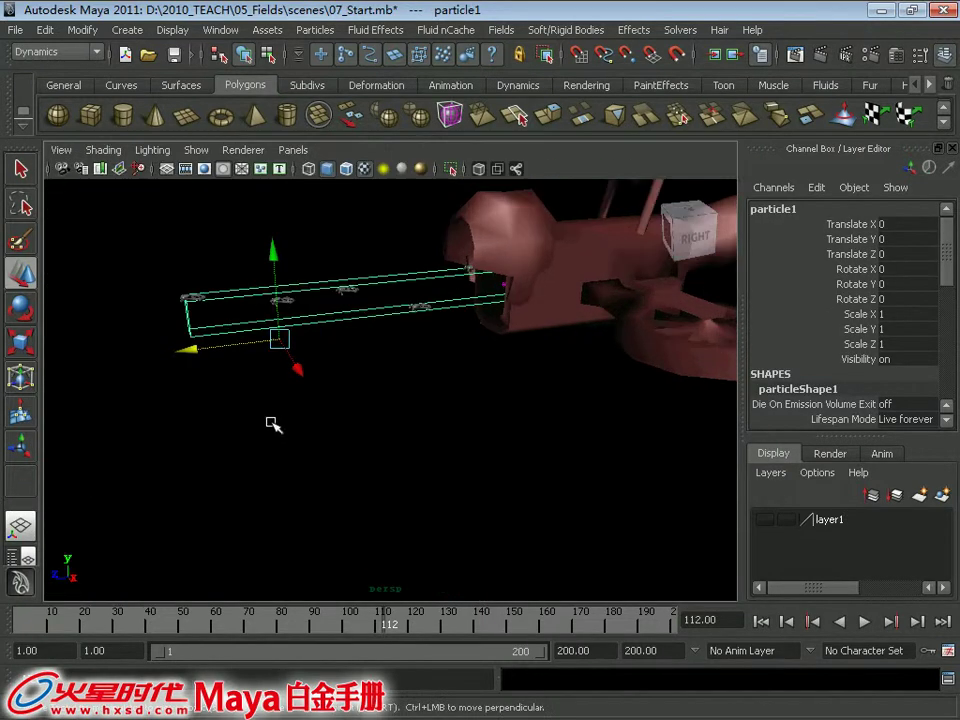
pyautogui.keyDown('alt'); pyautogui.moveTo(274, 421); pyautogui.dragTo(237, 390); pyautogui.keyUp('alt')
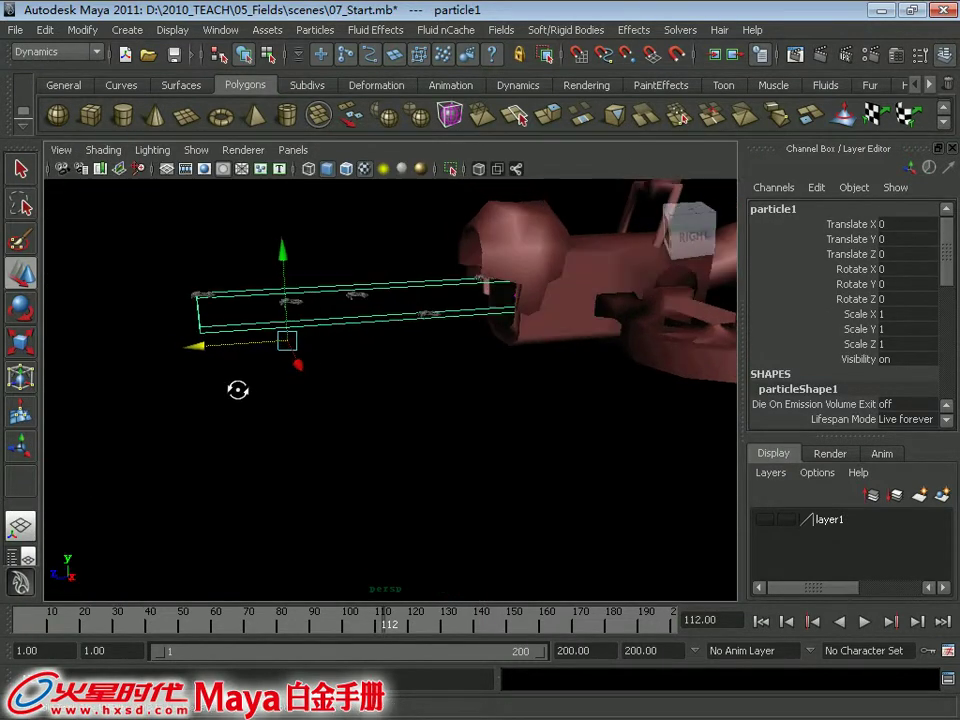
pyautogui.click(315, 30)
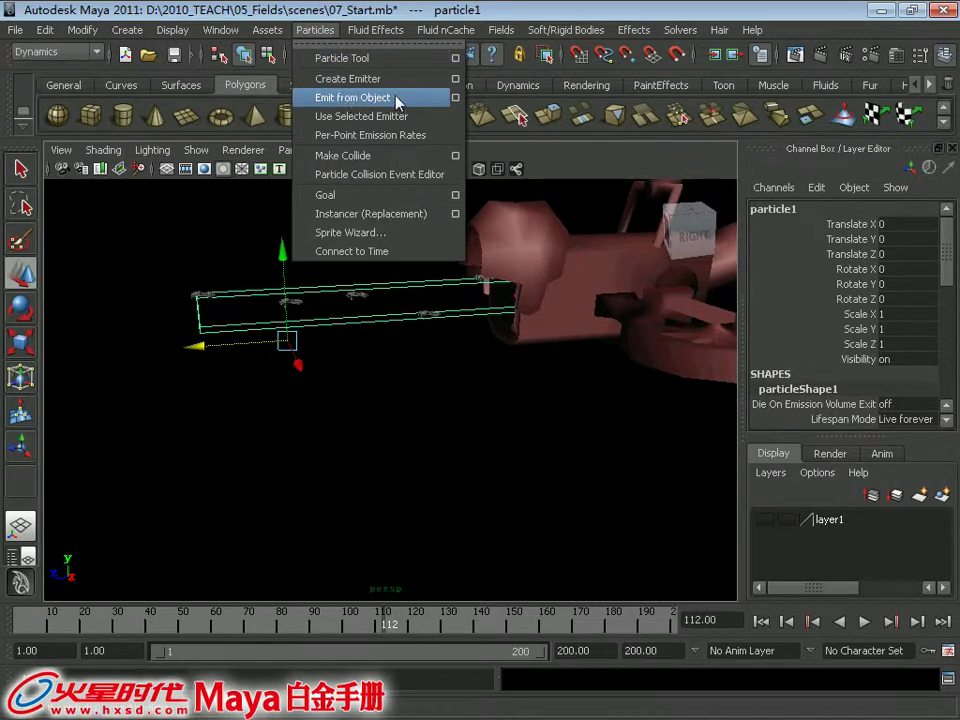
pyautogui.click(455, 97)
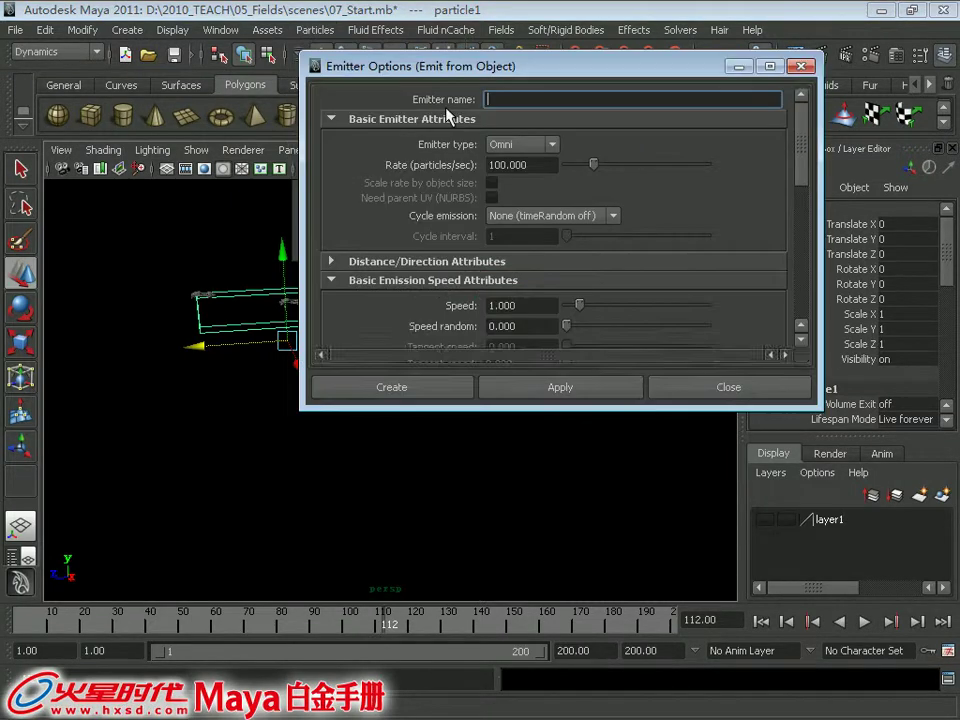
pyautogui.click(320, 86)
pyautogui.click(364, 124)
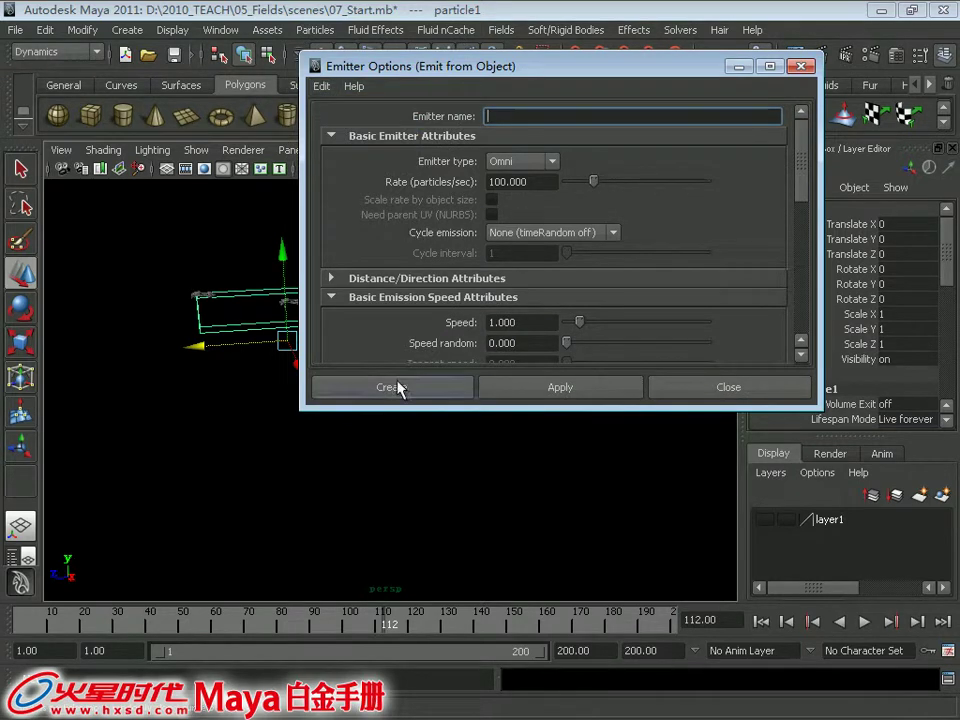
pyautogui.click(392, 386)
# Step: Replay to preview the new particle2 dust trail, then marquee-select the particle2 particles
pyautogui.keyDown('alt'); pyautogui.moveTo(328, 353); pyautogui.dragTo(328, 368, button='middle'); pyautogui.keyUp('alt')
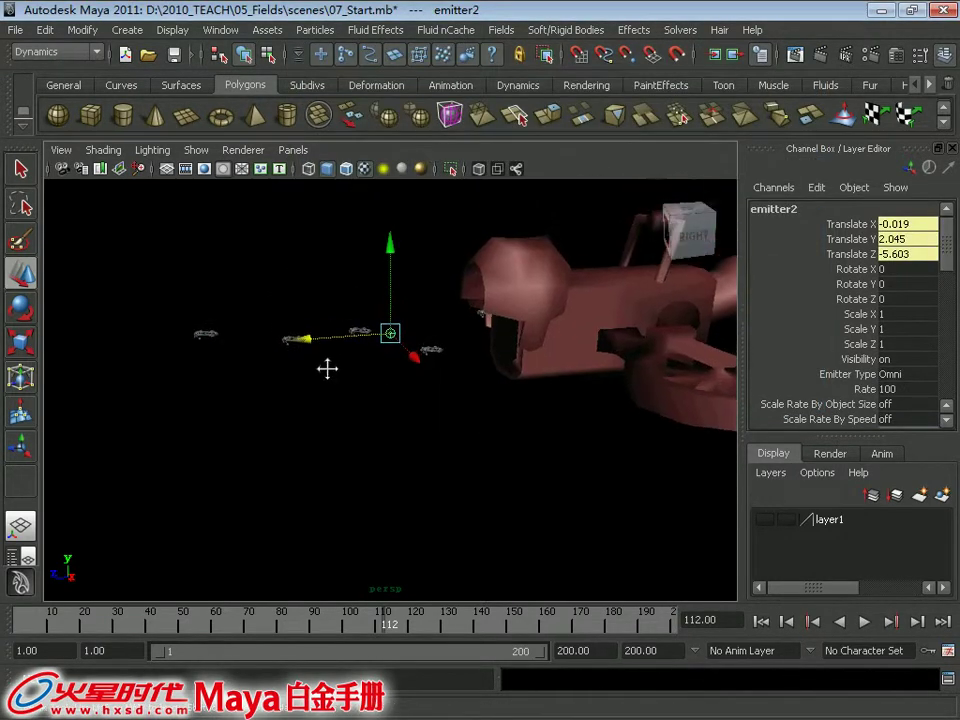
pyautogui.click(760, 621)
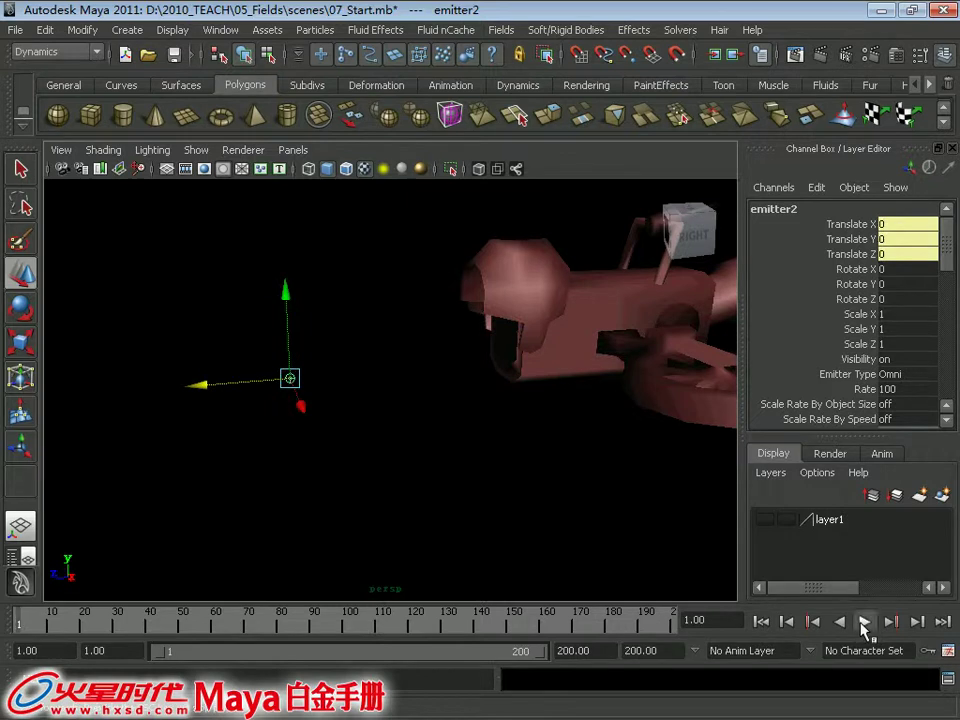
pyautogui.click(863, 622)
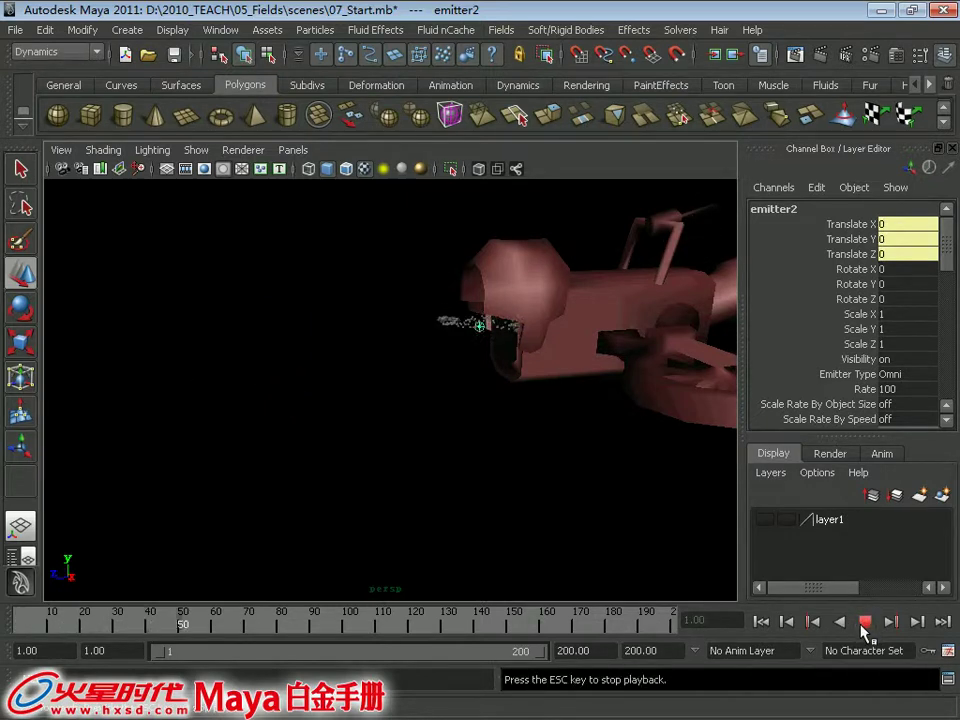
pyautogui.click(863, 622)
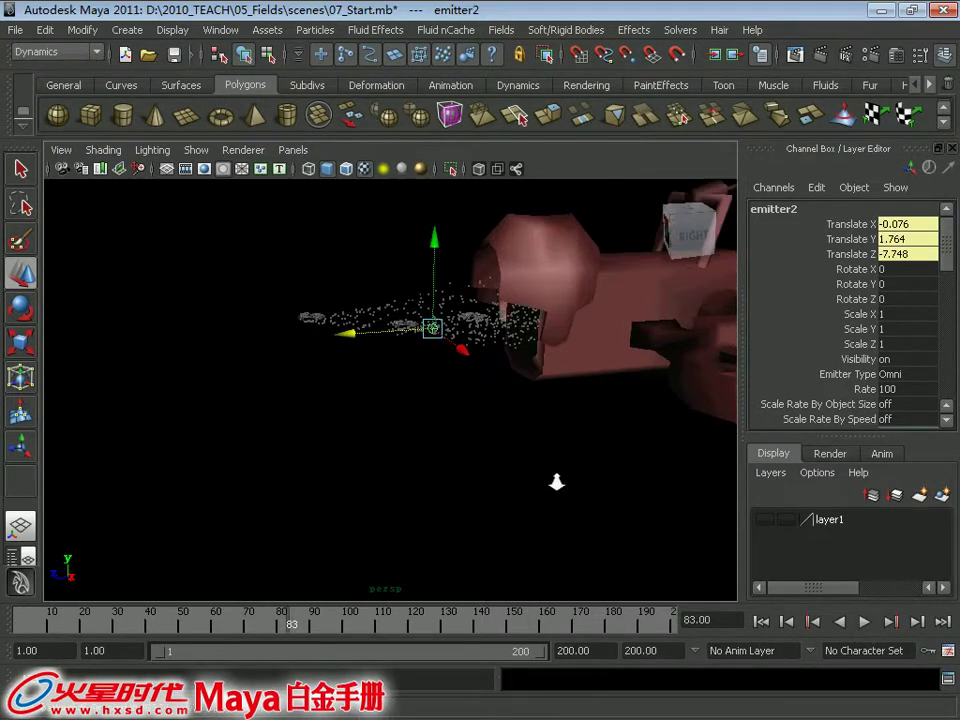
pyautogui.keyDown('alt'); pyautogui.moveTo(557, 482); pyautogui.dragTo(354, 386); pyautogui.keyUp('alt')
pyautogui.moveTo(337, 301); pyautogui.dragTo(349, 364)
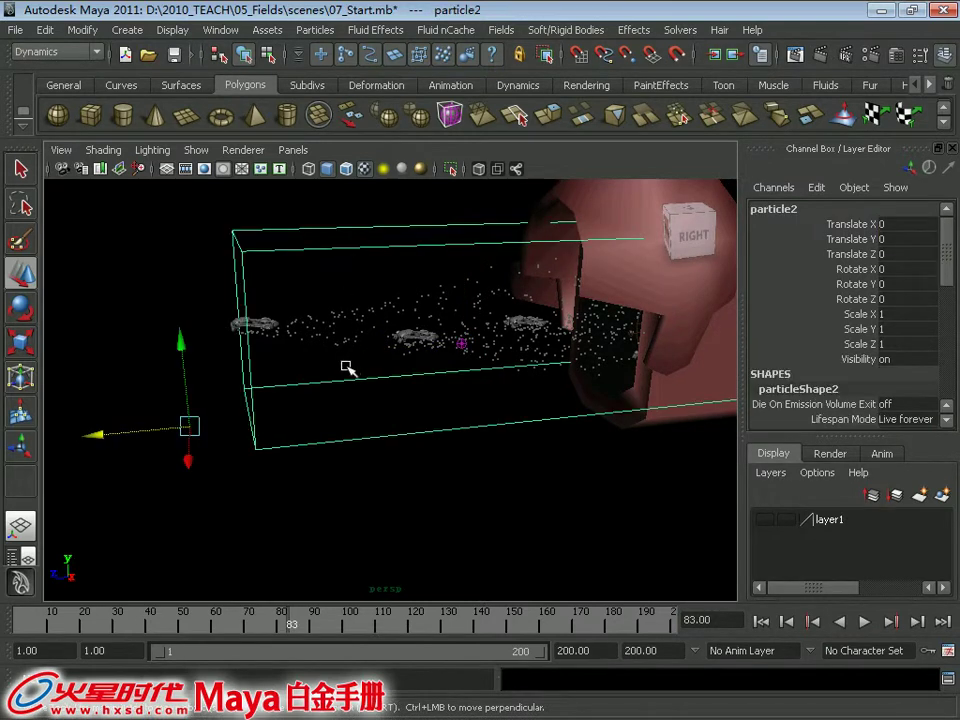
# Step: Set particle2's Lifespan Mode to Random range with Lifespan 0.5 and Lifespan Random 0.3
pyautogui.hotkey('ctrl', 'a')
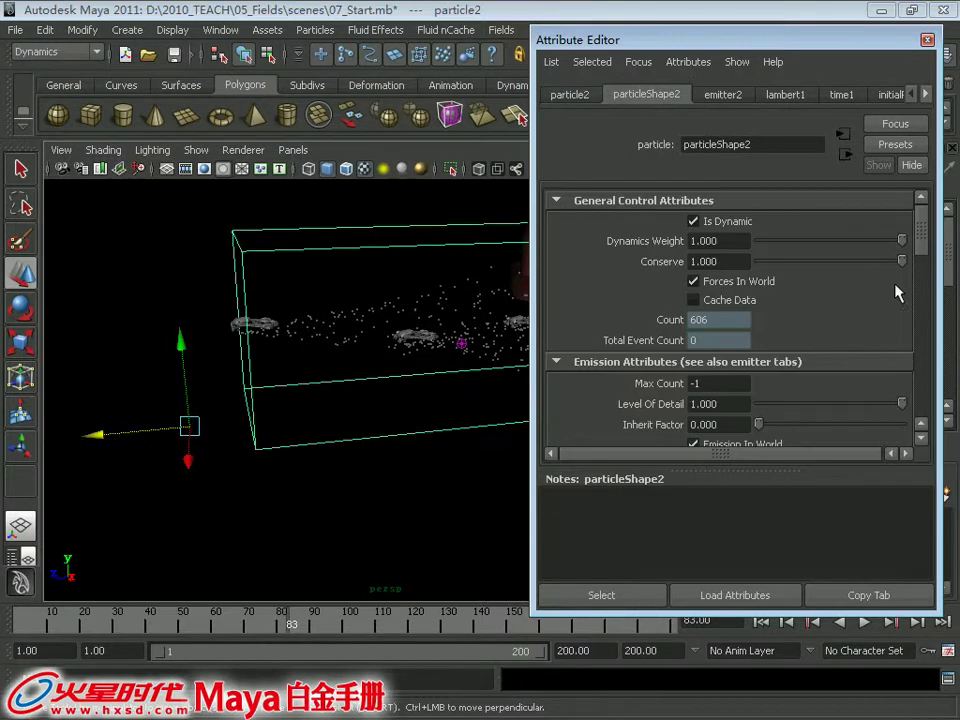
pyautogui.moveTo(921, 258); pyautogui.dragTo(921, 289)
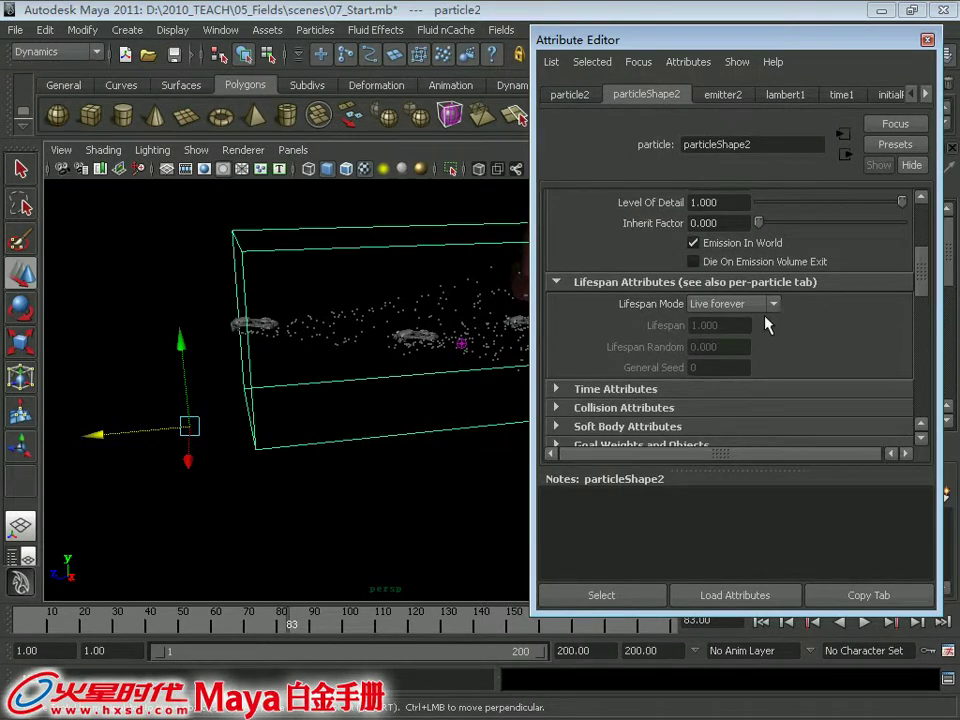
pyautogui.click(757, 305)
pyautogui.click(746, 349)
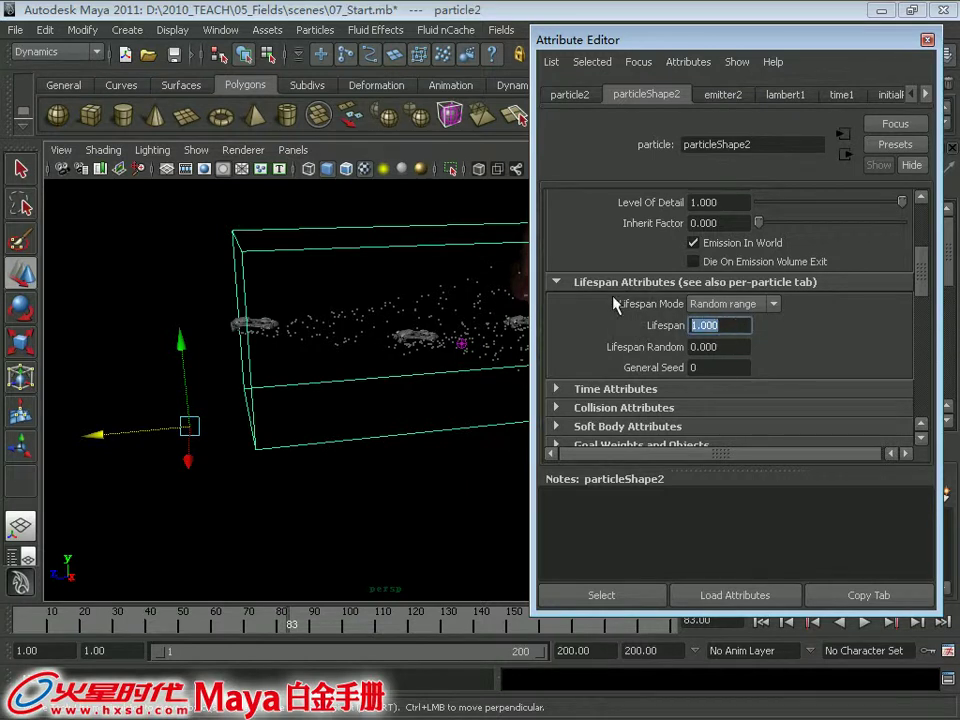
pyautogui.write('0.5')
pyautogui.press('Tab')
pyautogui.write('0.300')
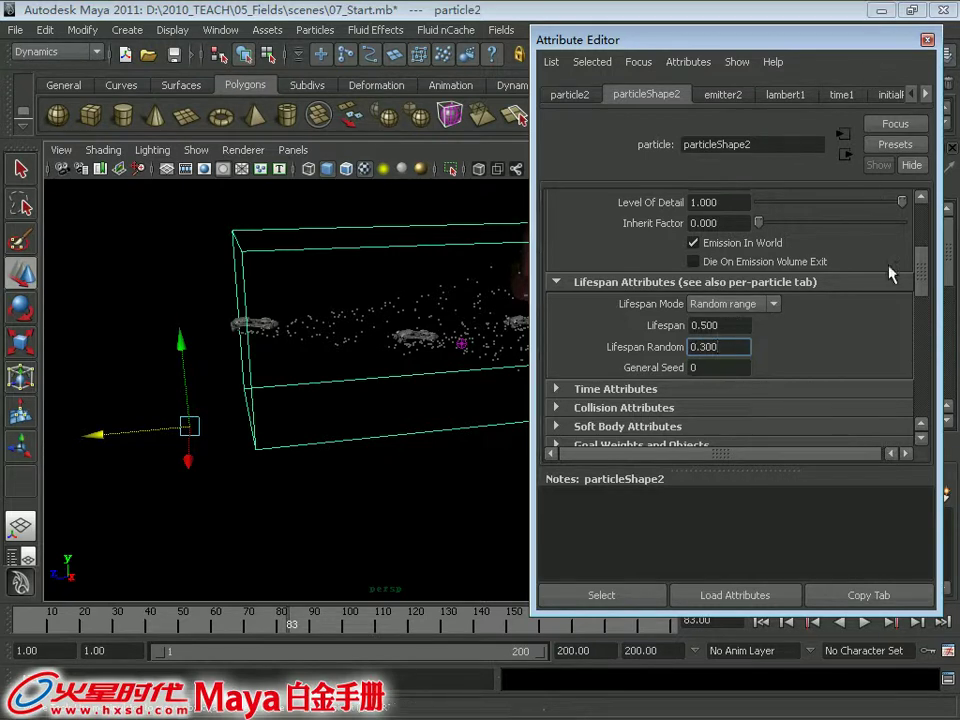
# Step: Set particle2's render type to MultiStreak and add its render attributes
pyautogui.moveTo(928, 281); pyautogui.dragTo(925, 335)
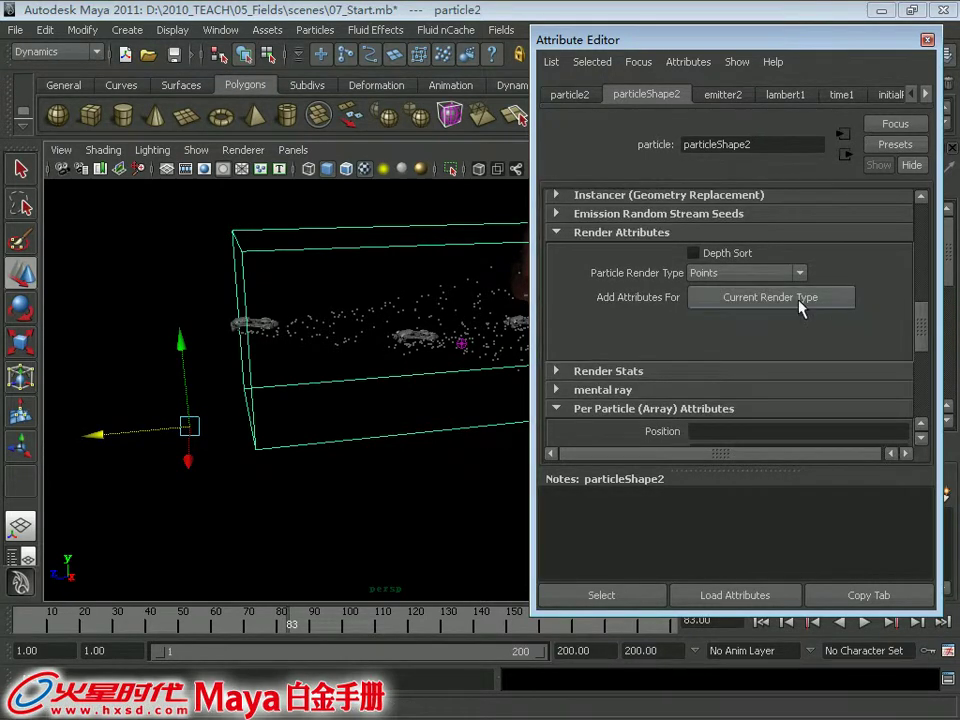
pyautogui.click(779, 273)
pyautogui.click(761, 303)
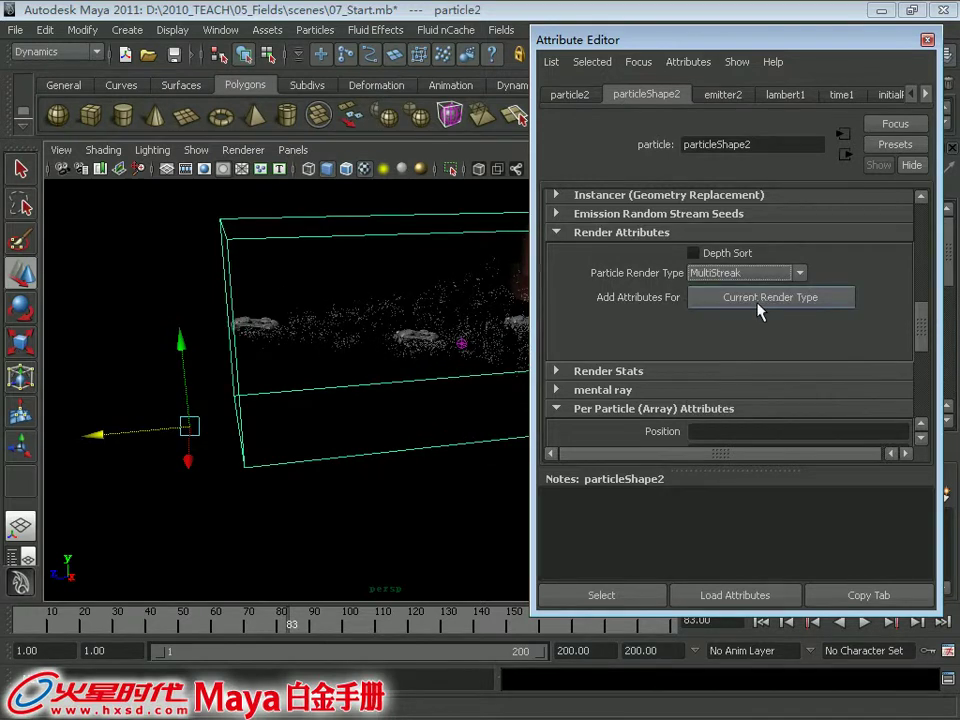
pyautogui.click(755, 303)
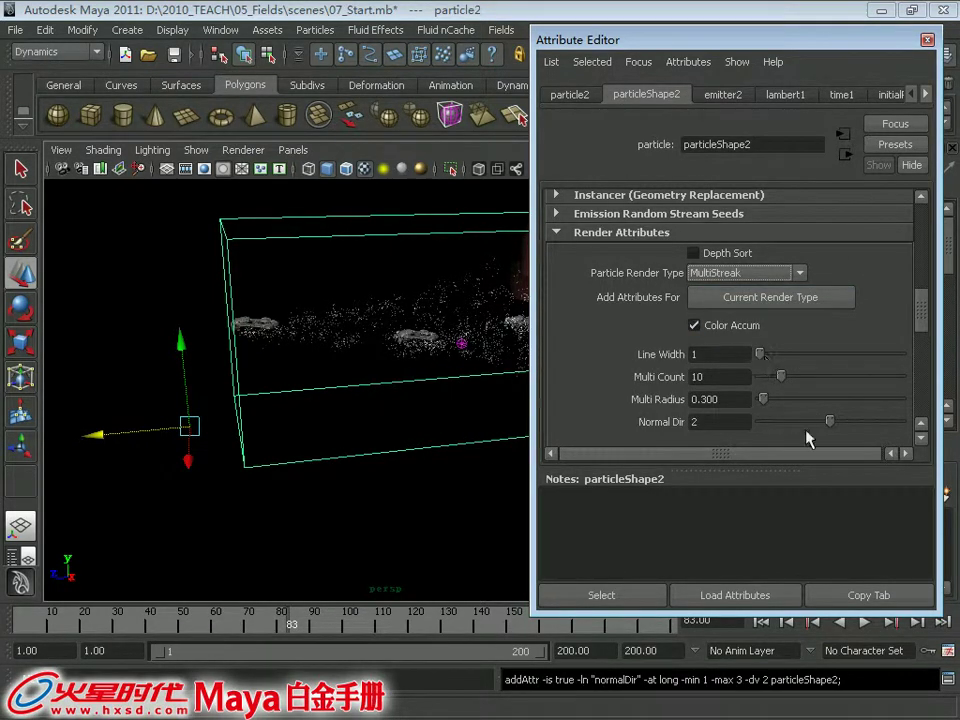
# Step: Replay the MultiStreak exhaust trail from the start to frame 99, then reselect the particles
pyautogui.click(927, 40)
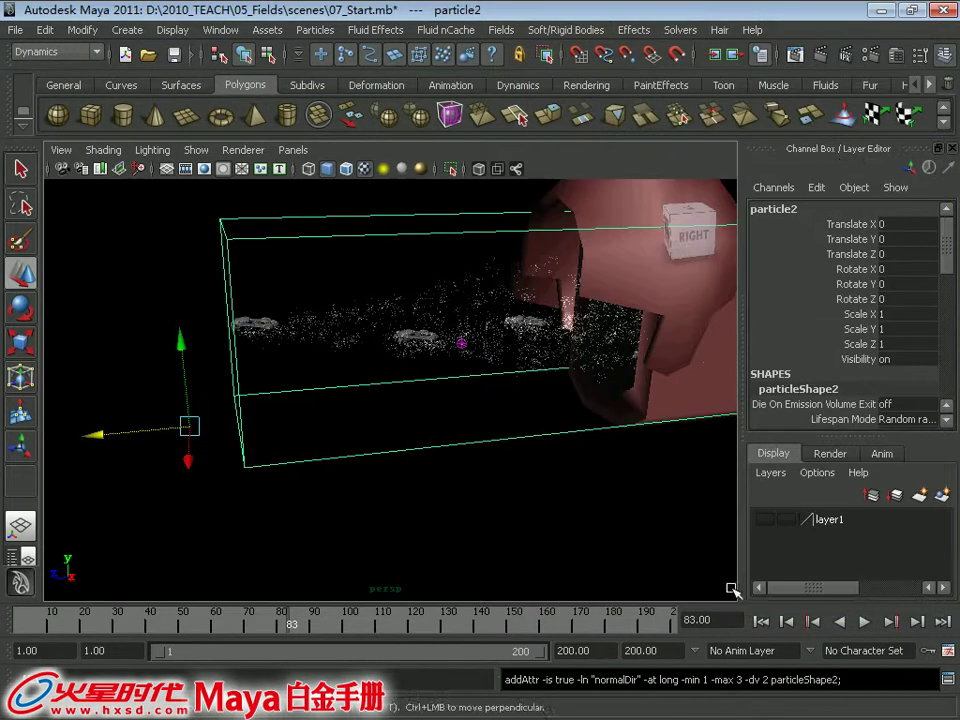
pyautogui.click(786, 621)
pyautogui.click(865, 621)
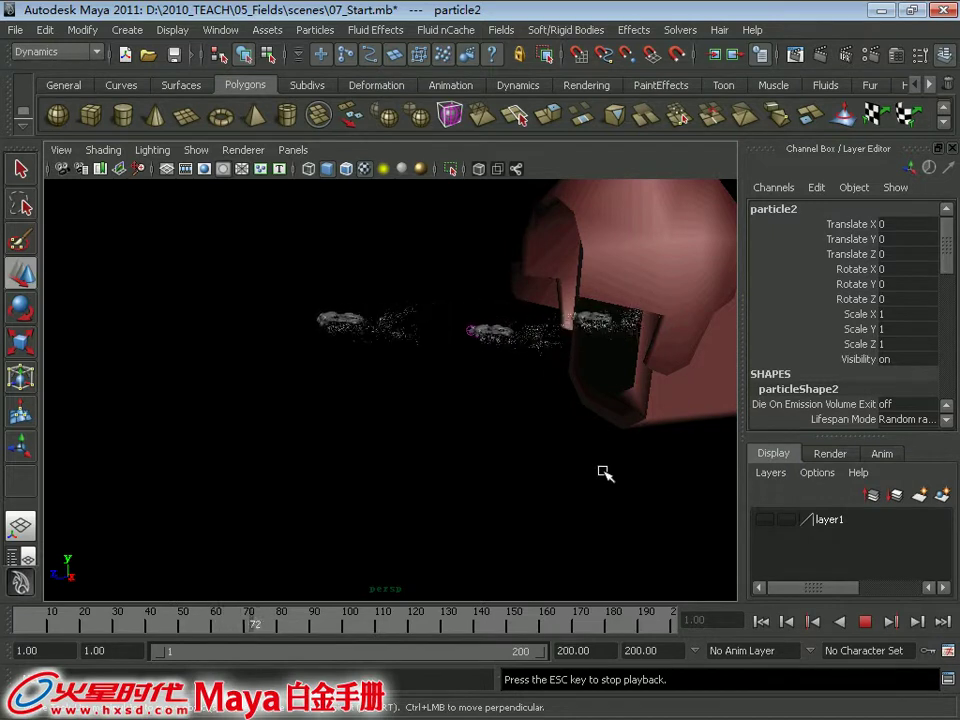
pyautogui.click(865, 621)
pyautogui.keyDown('alt'); pyautogui.moveTo(259, 345); pyautogui.dragTo(283, 319); pyautogui.keyUp('alt')
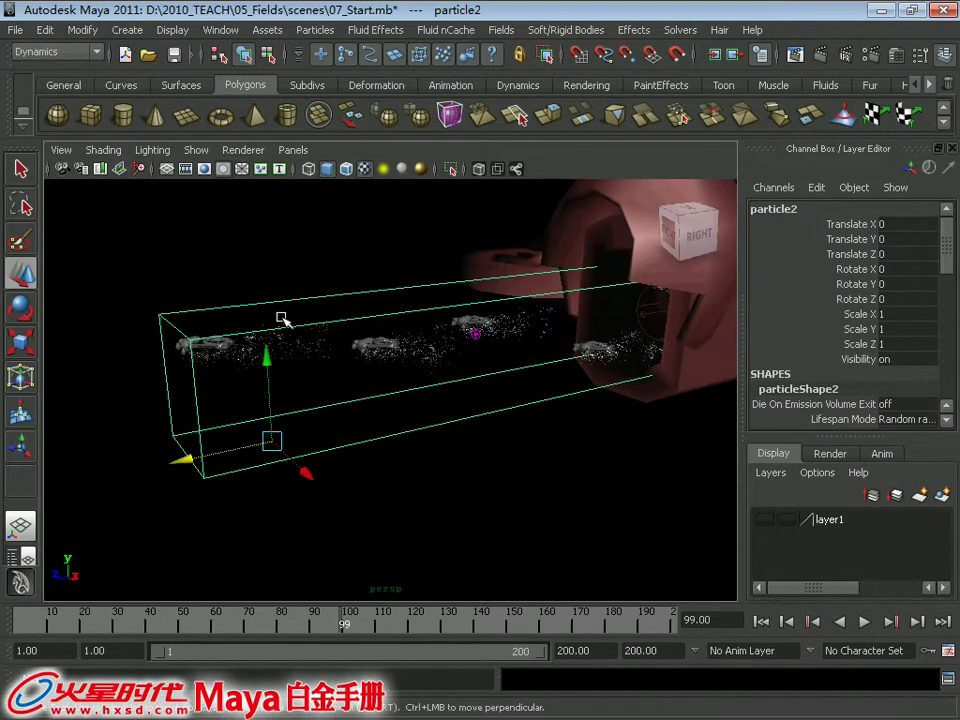
pyautogui.moveTo(255, 270); pyautogui.dragTo(315, 375)
# Step: Lower the Tail Fade of particle2's streaks
pyautogui.hotkey('ctrl', 'a')
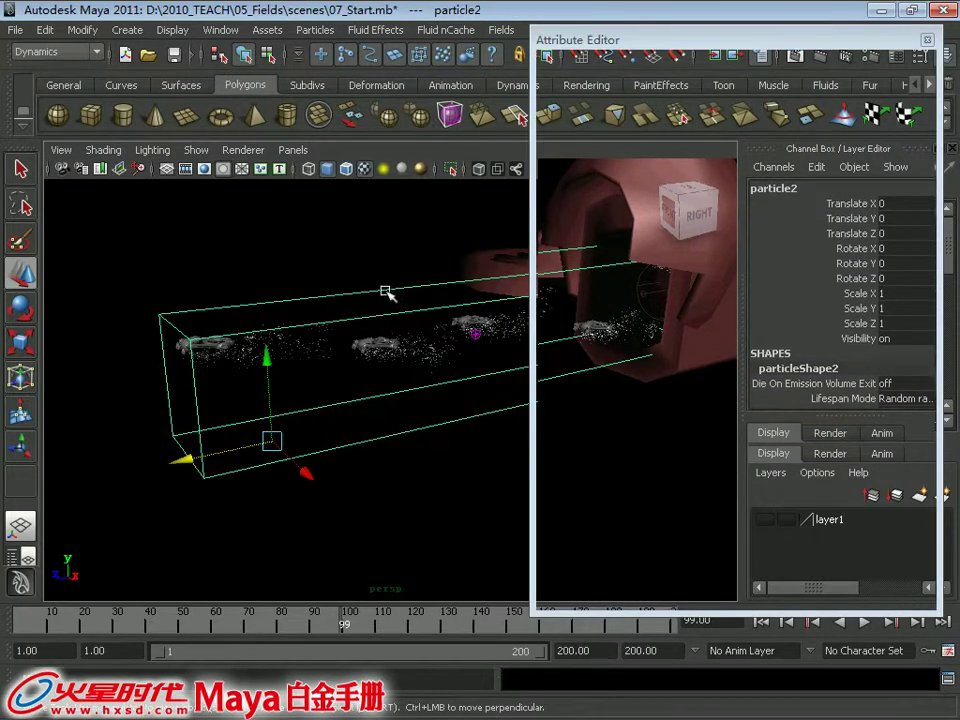
pyautogui.moveTo(917, 308); pyautogui.dragTo(921, 340)
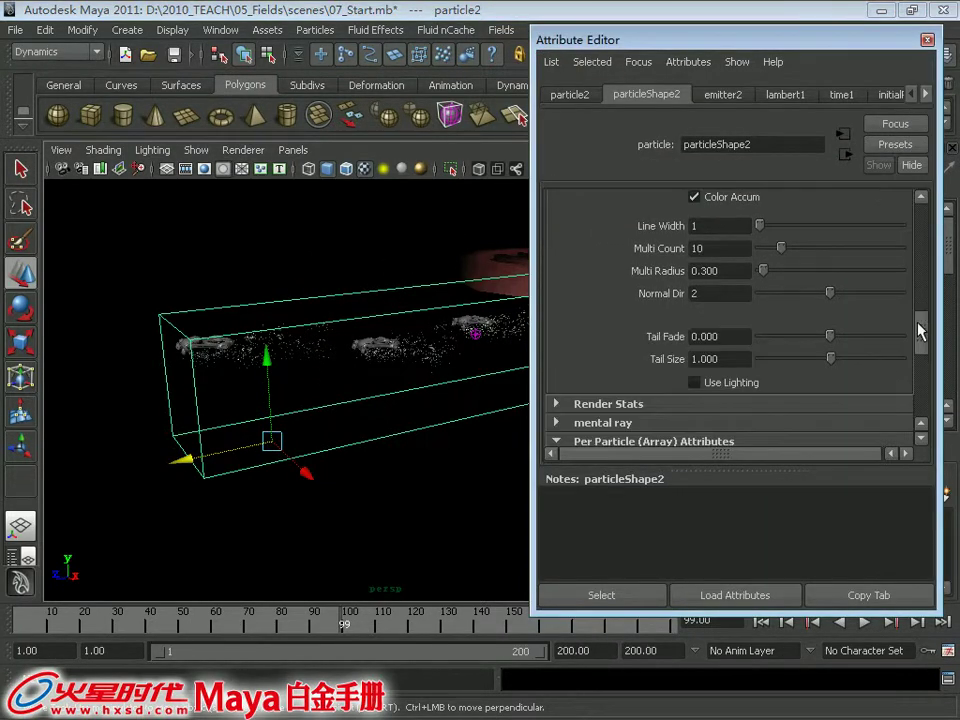
pyautogui.moveTo(838, 291)
pyautogui.mouseDown()
pyautogui.moveTo(828, 288)
pyautogui.moveTo(846, 315)
pyautogui.moveTo(836, 316)
pyautogui.moveTo(842, 296)
pyautogui.moveTo(823, 300)
pyautogui.moveTo(824, 312)
pyautogui.mouseUp()
# Step: Switch the Particle Render Type to MultiPoint and add its render attributes, such as Point Size
pyautogui.scroll(3, 934, 302)
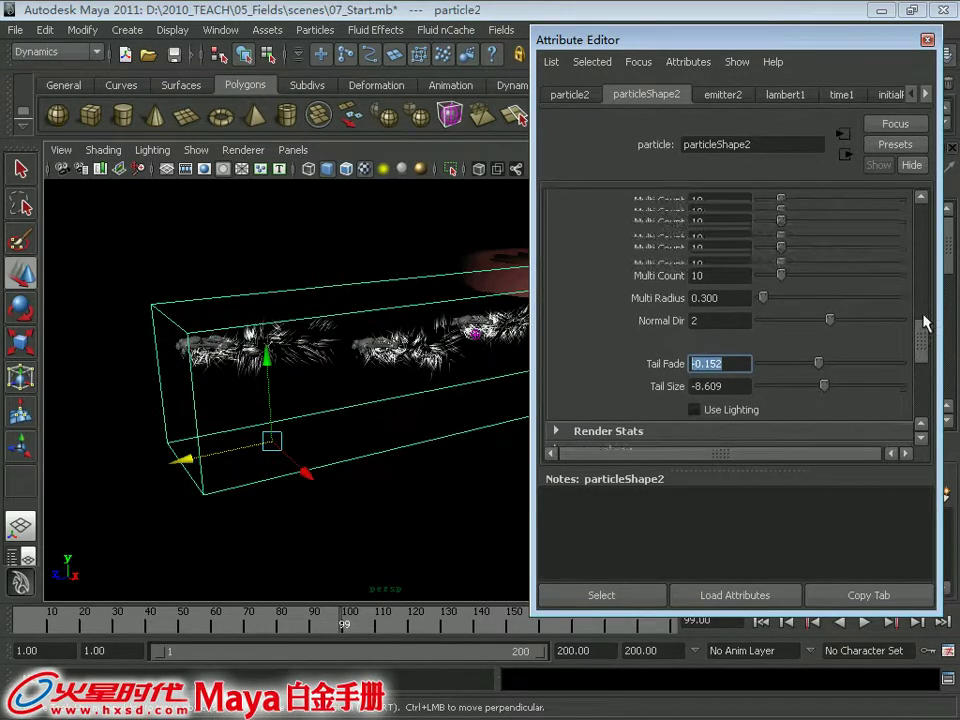
pyautogui.scroll(1, 934, 302)
pyautogui.click(770, 199)
pyautogui.click(766, 216)
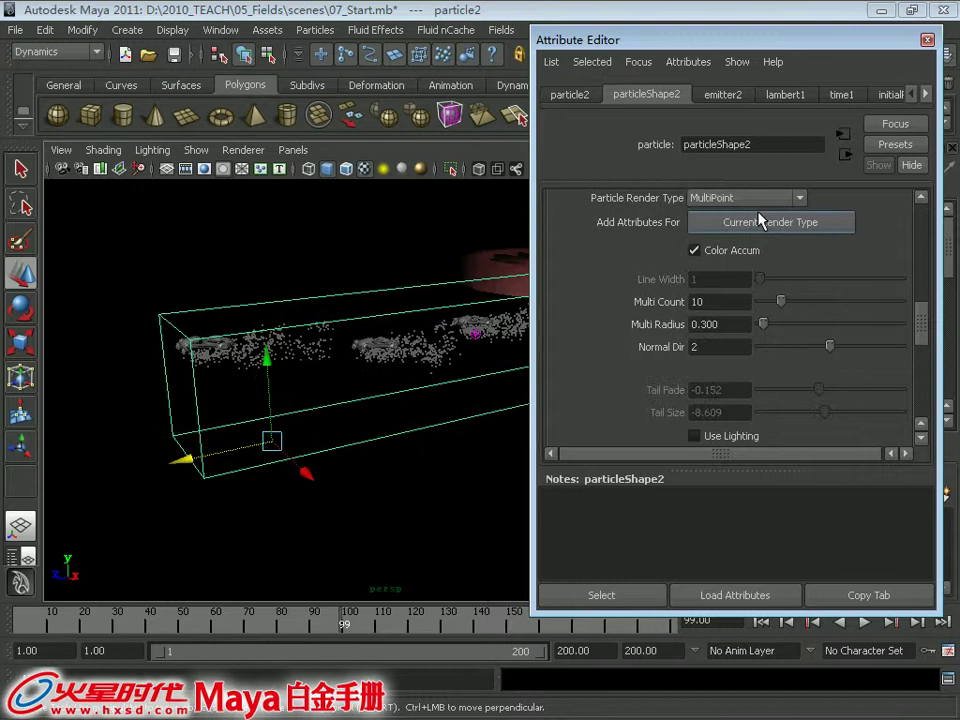
pyautogui.click(762, 222)
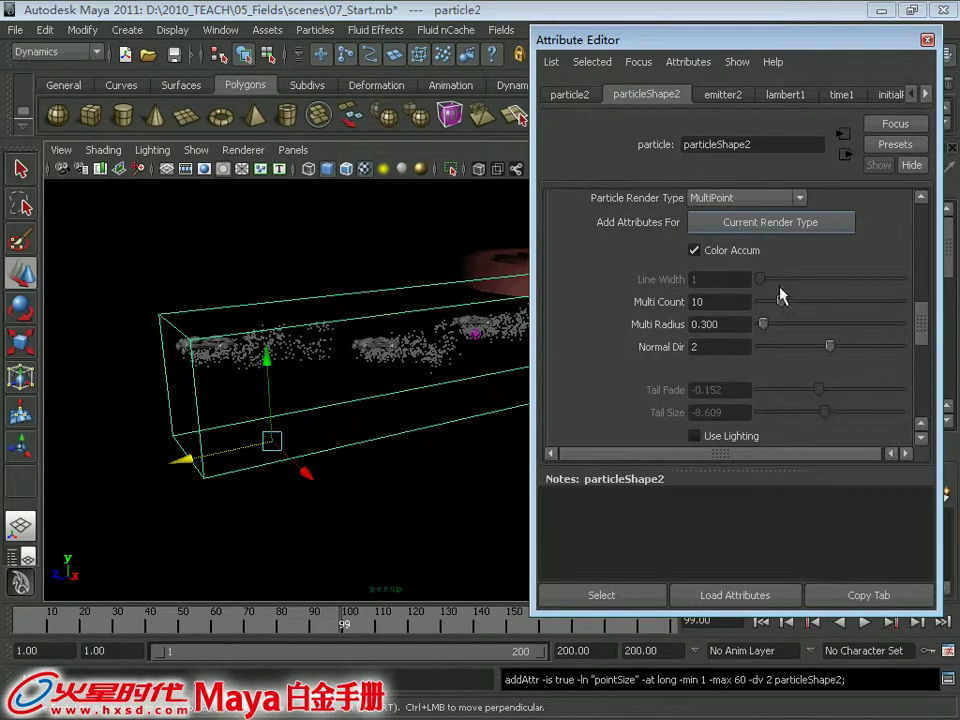
# Step: Leave Use Lighting off and add a per-particle Opacity PP attribute
pyautogui.scroll(-1, 921, 320)
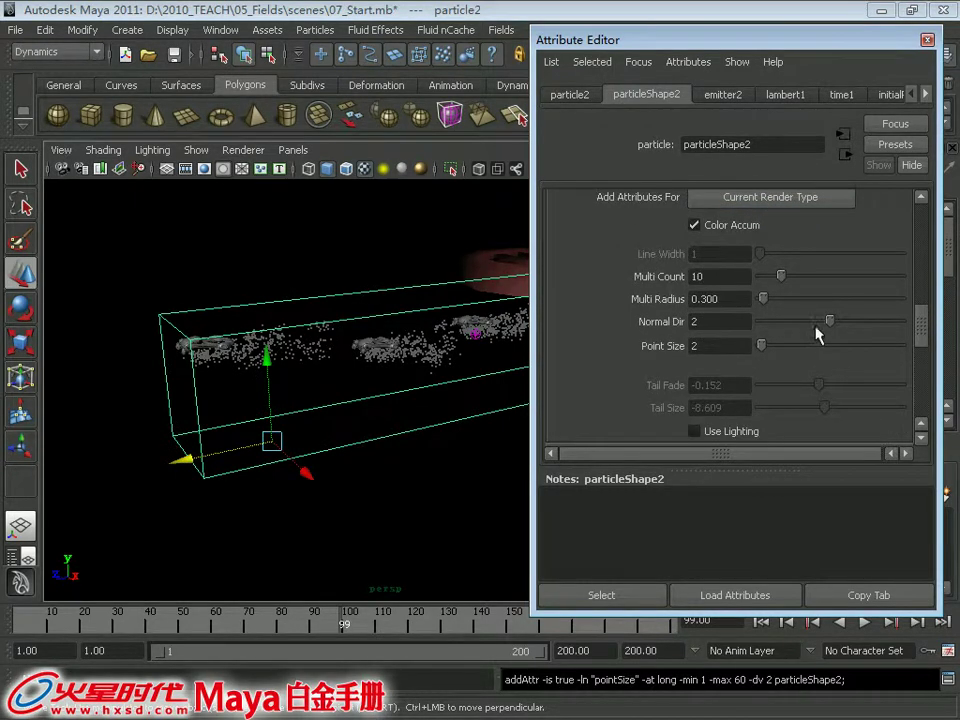
pyautogui.scroll(-1, 829, 322)
pyautogui.scroll(-5, 790, 343)
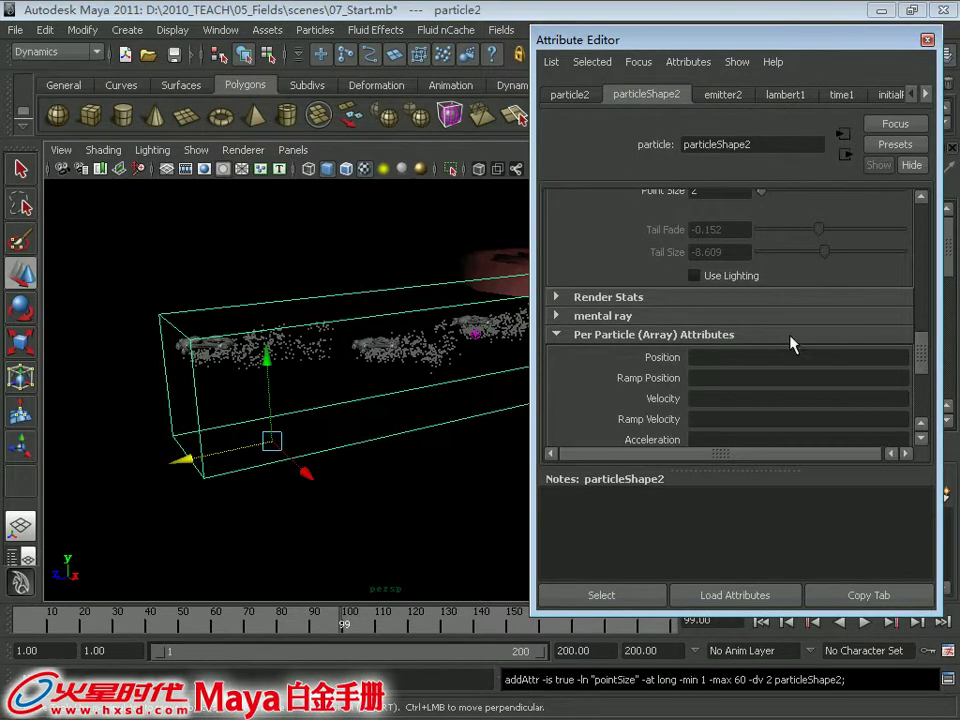
pyautogui.click(746, 284)
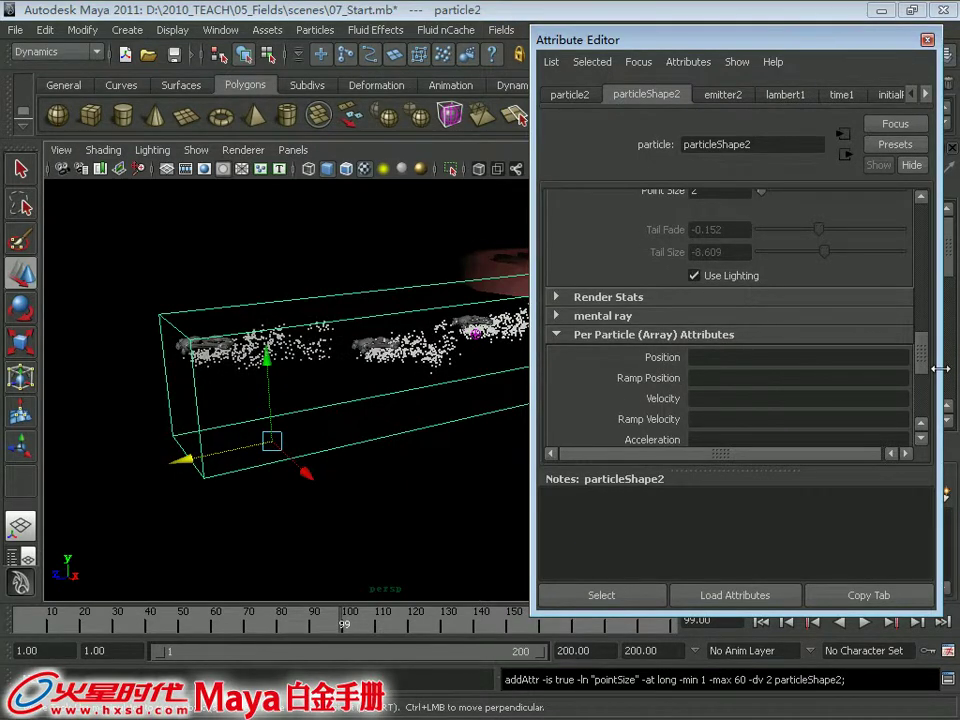
pyautogui.click(828, 293)
pyautogui.moveTo(920, 352); pyautogui.dragTo(921, 375)
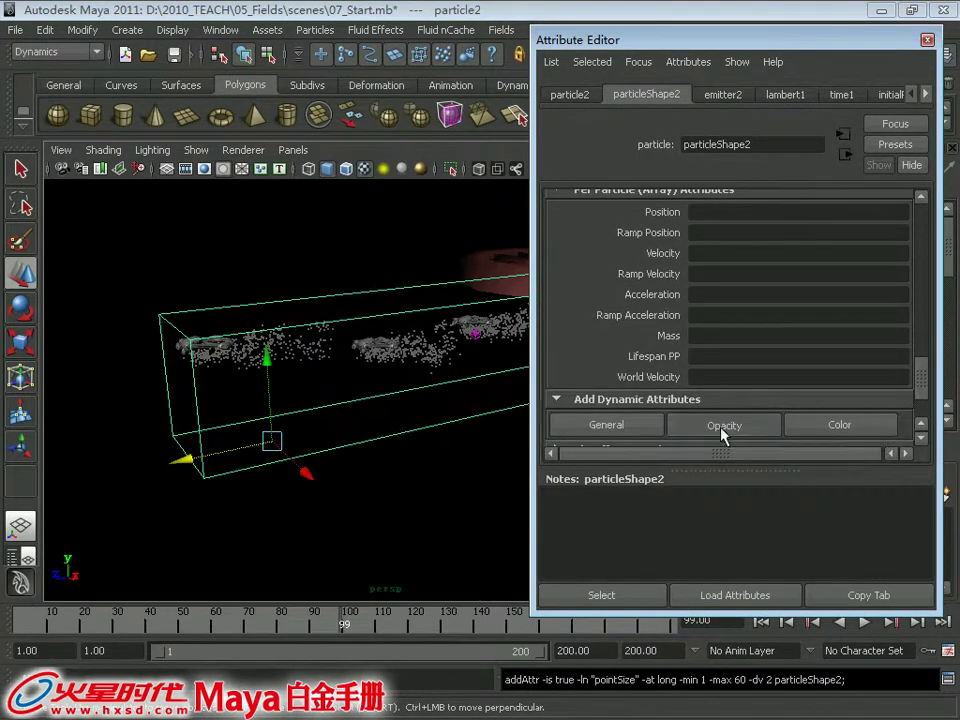
pyautogui.click(839, 424)
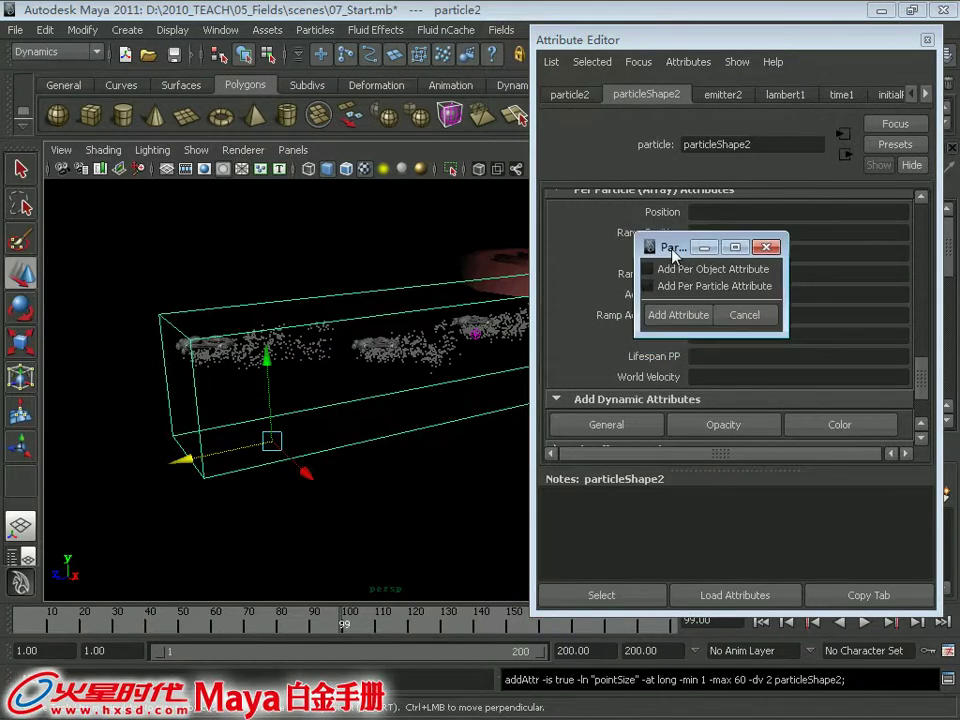
pyautogui.click(677, 316)
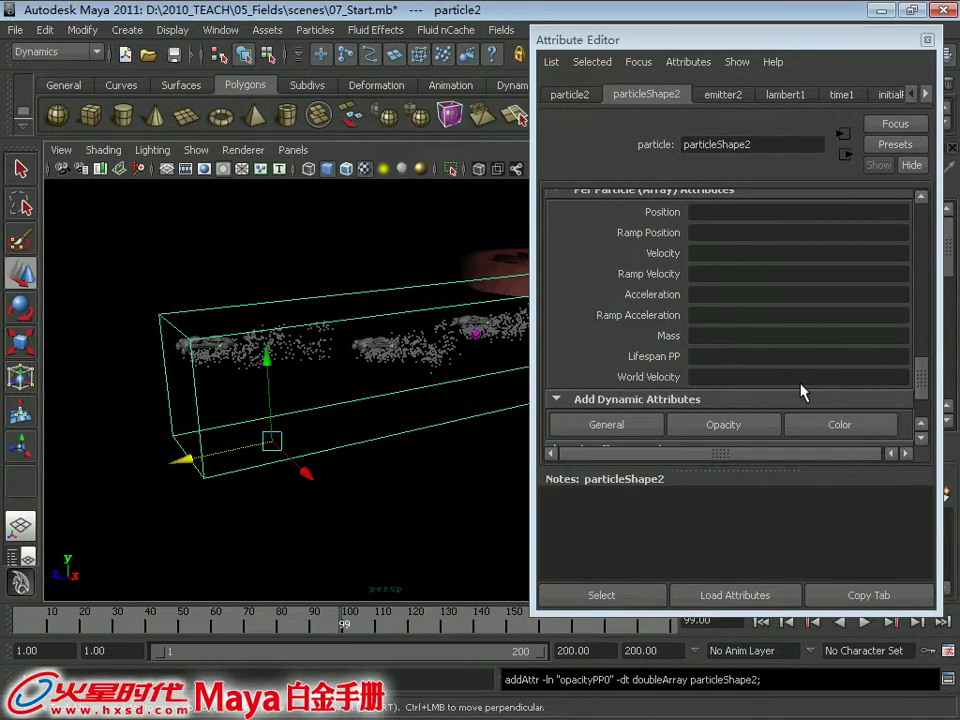
# Step: Add an RGB PP attribute and drive both Opacity PP and RGB PP with new ramps
pyautogui.click(840, 442)
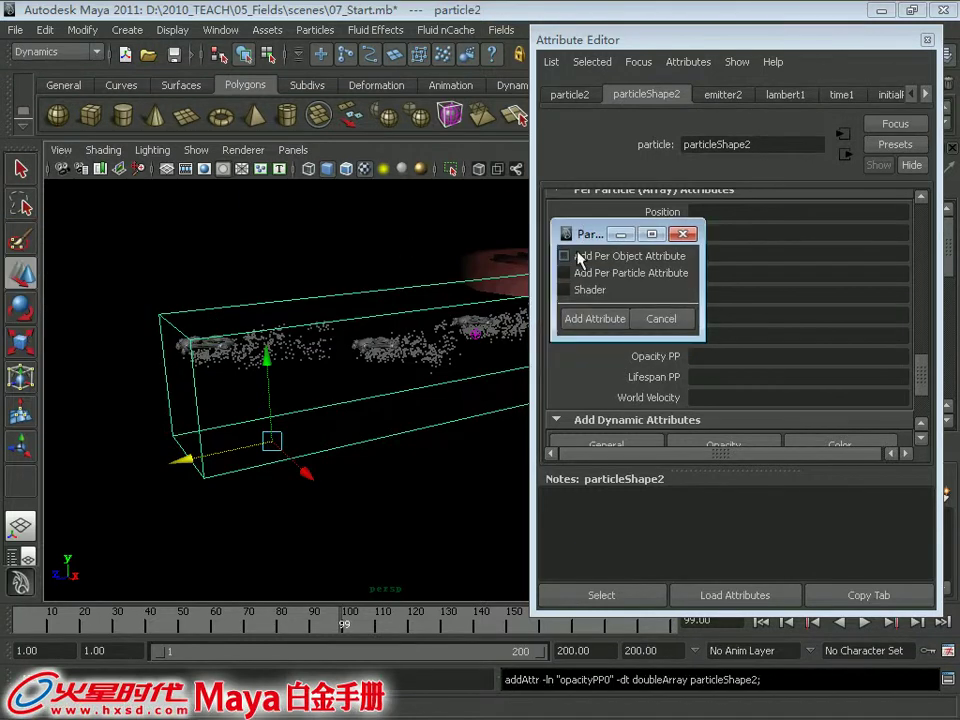
pyautogui.click(596, 319)
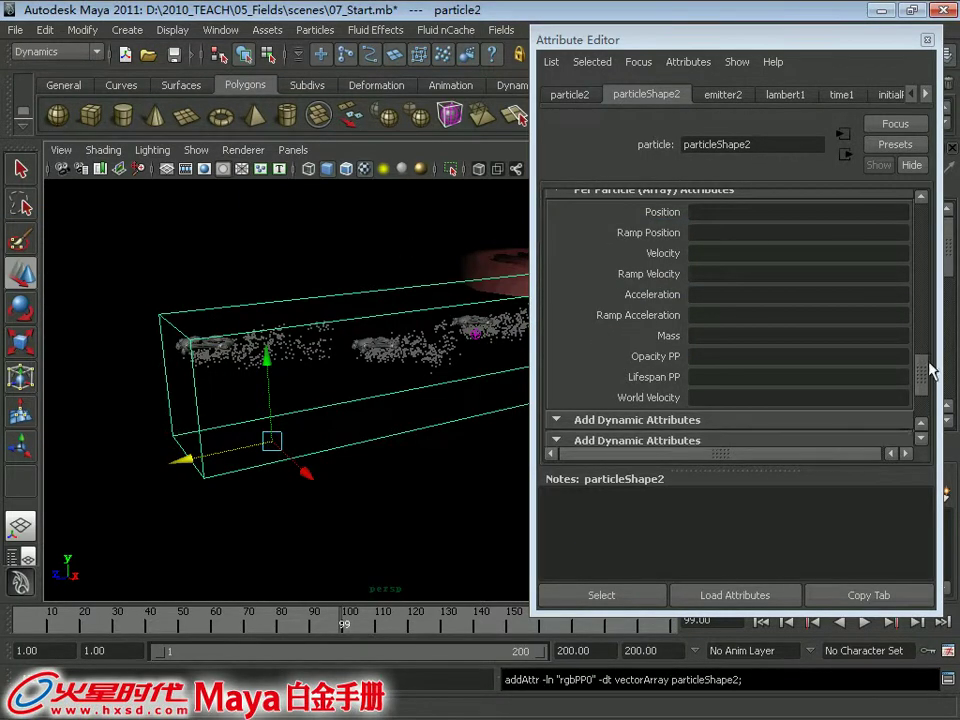
pyautogui.rightClick(704, 359)
pyautogui.click(770, 421)
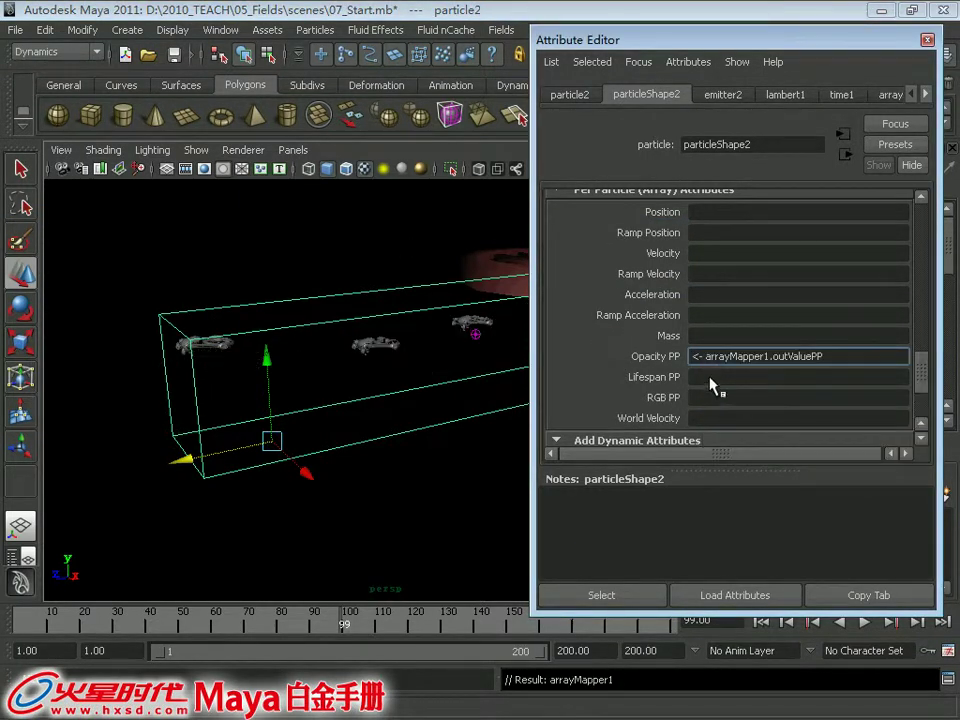
pyautogui.rightClick(710, 400)
pyautogui.click(756, 464)
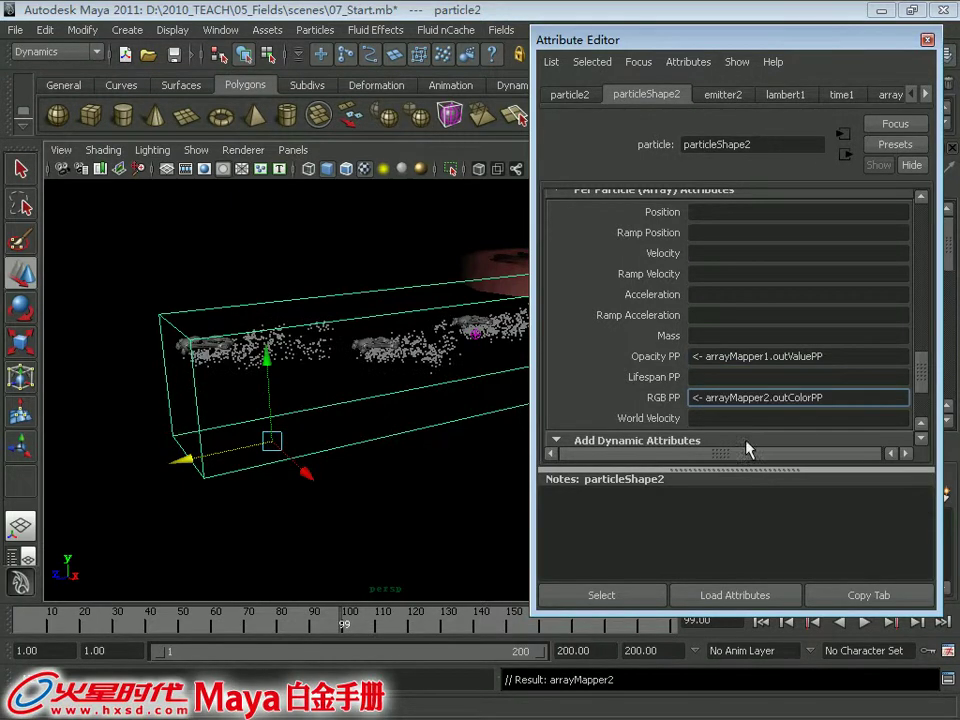
pyautogui.rightClick(758, 402)
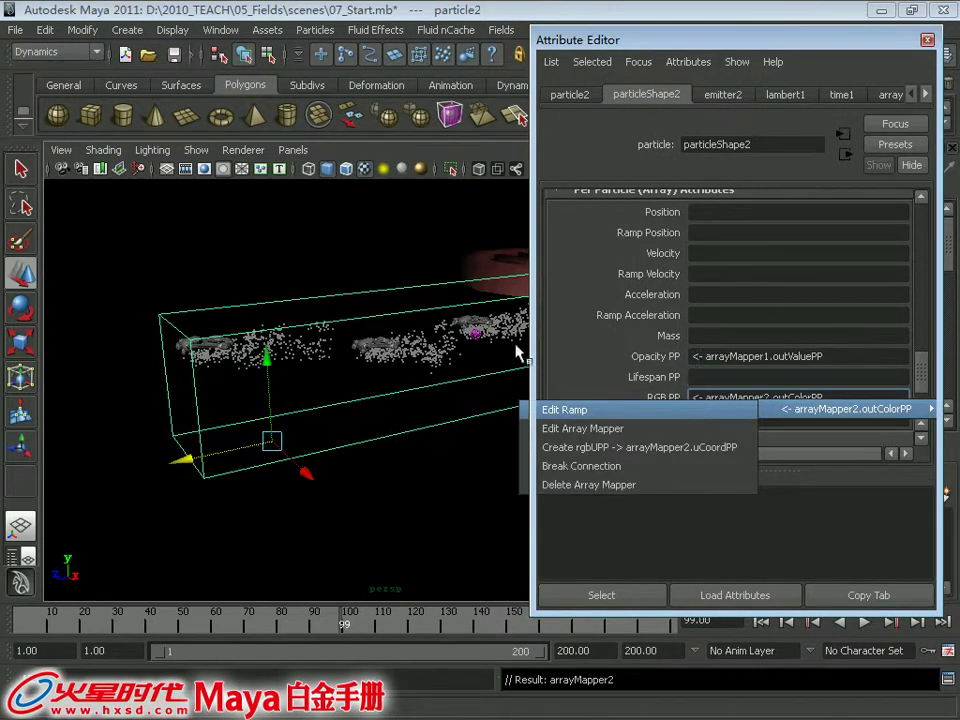
# Step: Make ramp3's bottom colour white and move the middle colour to 0.345 as orange
pyautogui.click(697, 410)
pyautogui.scroll(-3, 932, 318)
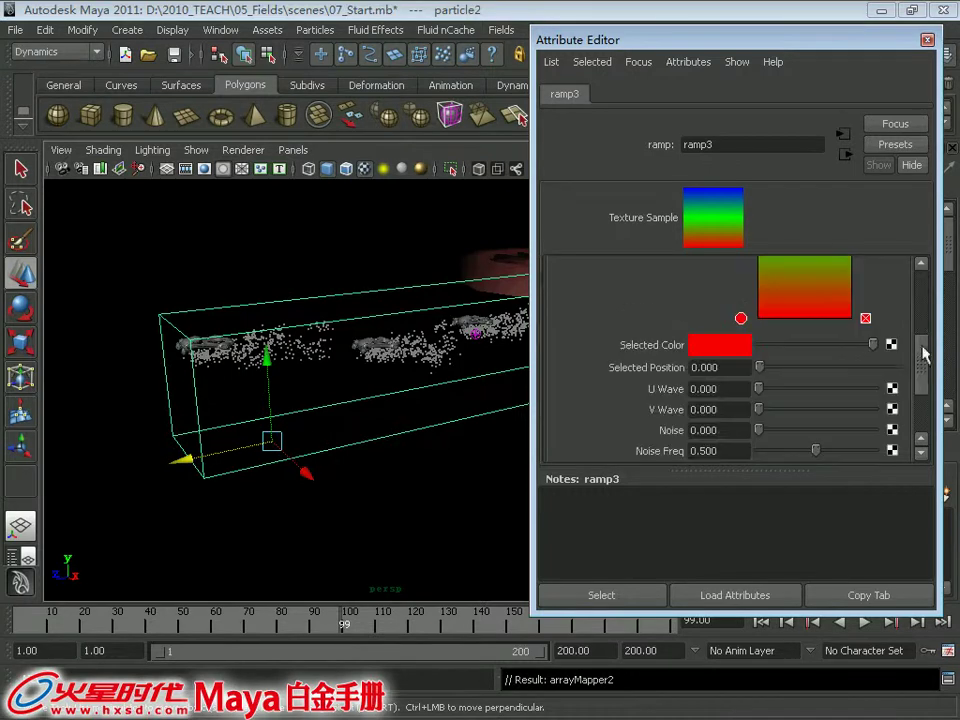
pyautogui.moveTo(930, 380)
pyautogui.mouseDown()
pyautogui.moveTo(857, 365)
pyautogui.moveTo(757, 394)
pyautogui.mouseUp()
pyautogui.click(720, 393)
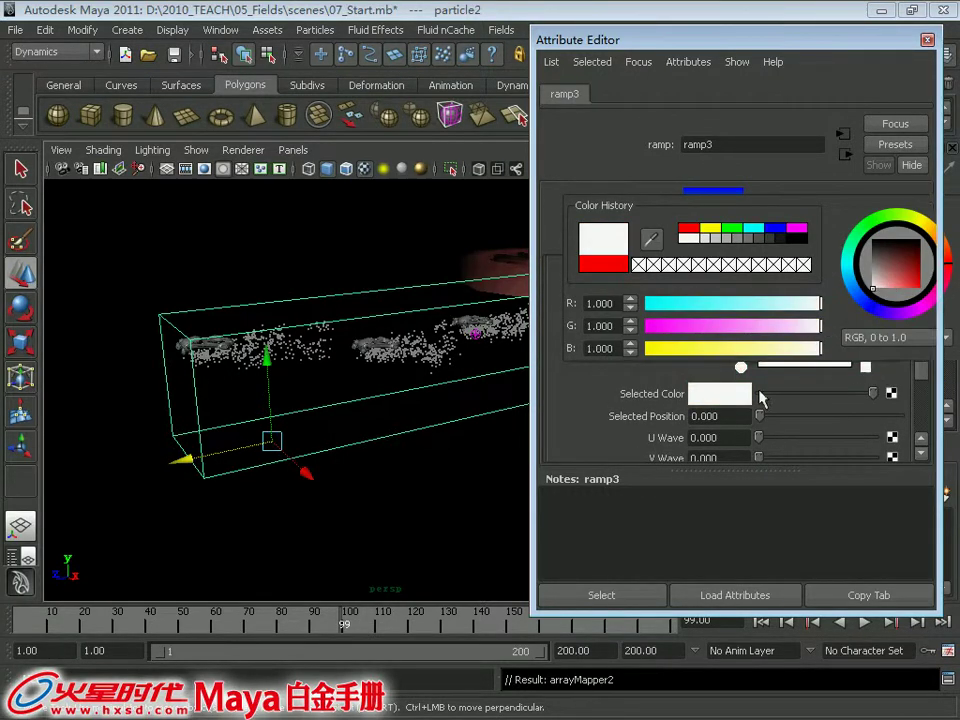
pyautogui.moveTo(741, 277); pyautogui.dragTo(739, 313)
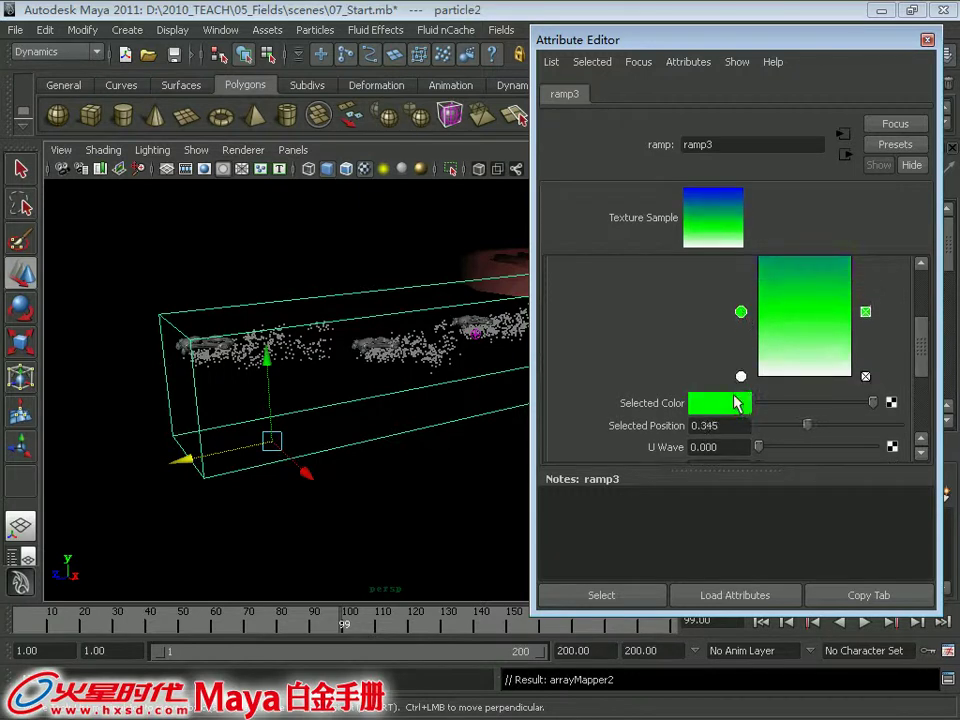
pyautogui.click(739, 401)
pyautogui.moveTo(921, 299); pyautogui.dragTo(943, 272)
pyautogui.moveTo(880, 277); pyautogui.dragTo(915, 309)
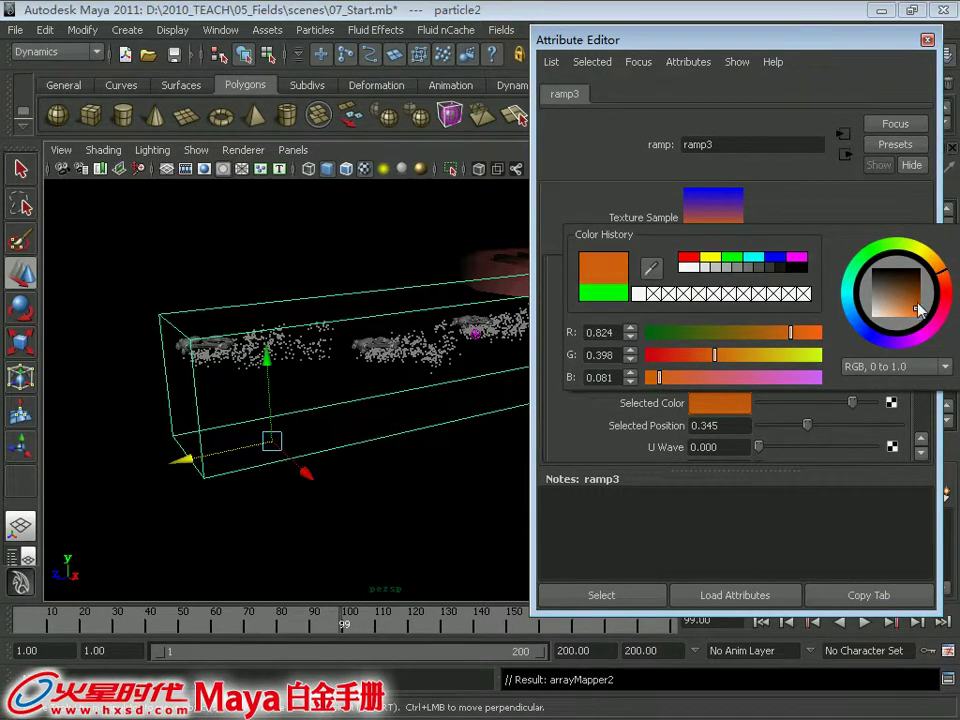
# Step: Change the ramp's top colour from blue to dark red
pyautogui.scroll(3, 857, 313)
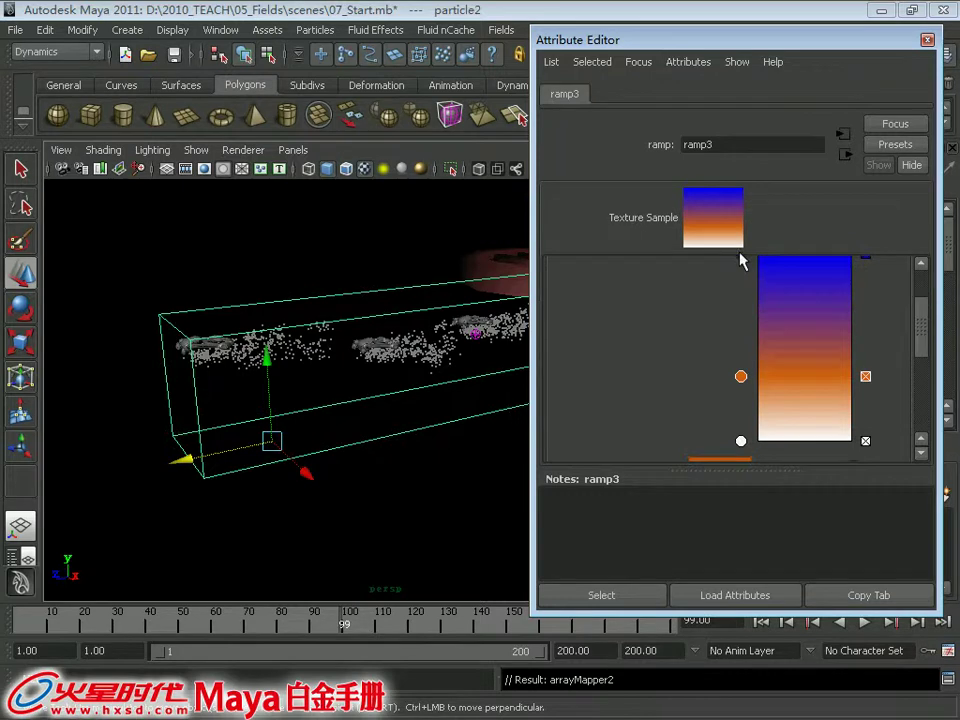
pyautogui.click(741, 258)
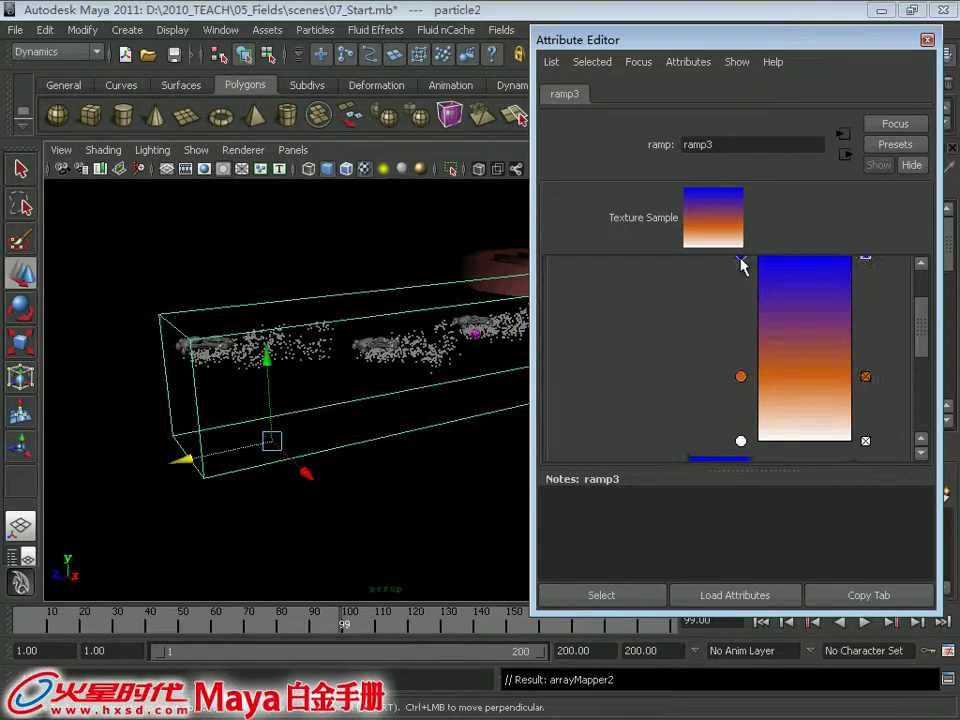
pyautogui.click(704, 460)
pyautogui.click(925, 421)
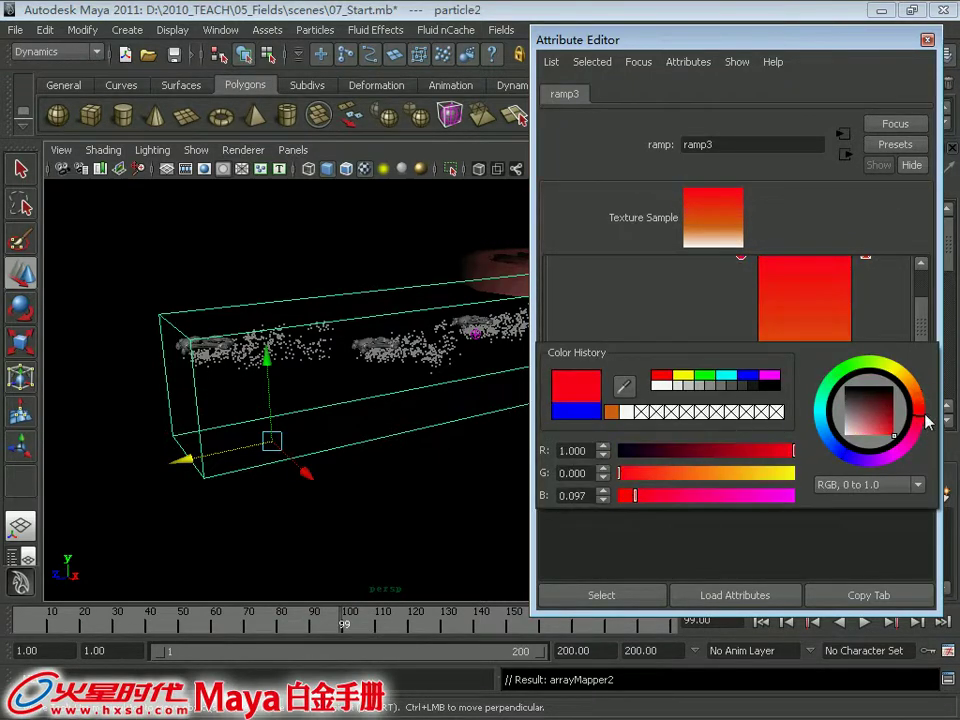
pyautogui.moveTo(886, 421); pyautogui.dragTo(901, 430)
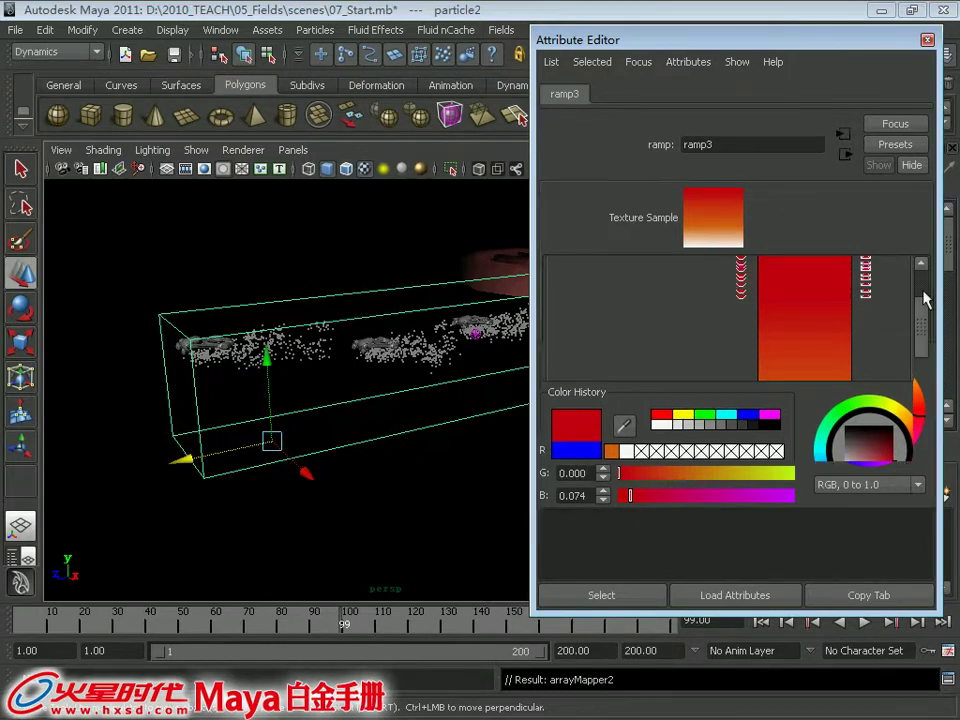
# Step: Close the Attribute Editor and play the particle animation
pyautogui.scroll(2, 922, 297)
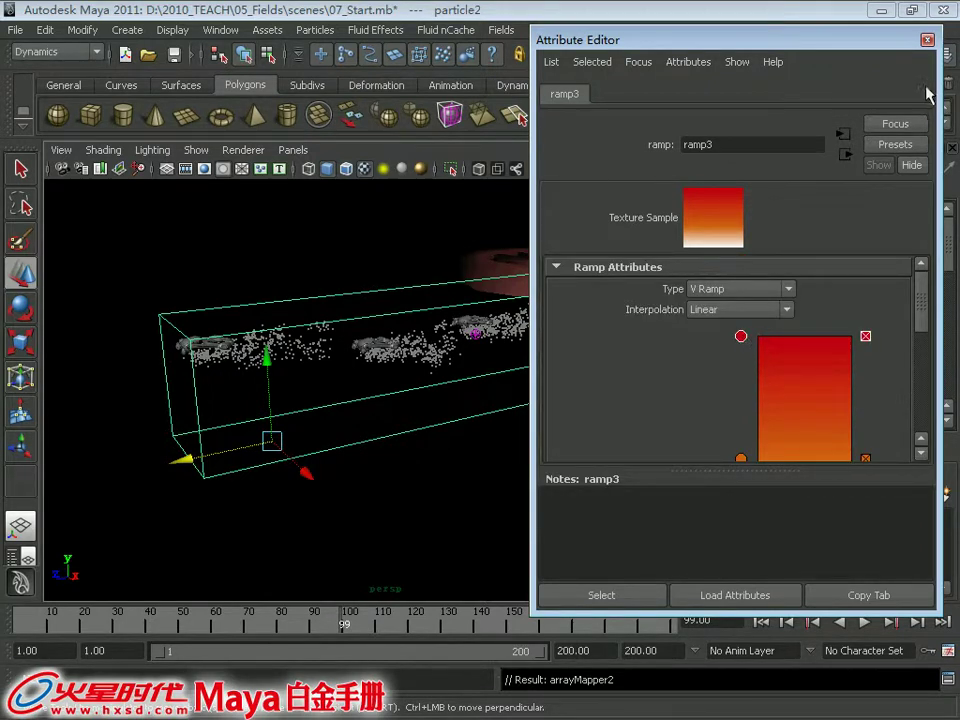
pyautogui.click(927, 40)
pyautogui.click(864, 622)
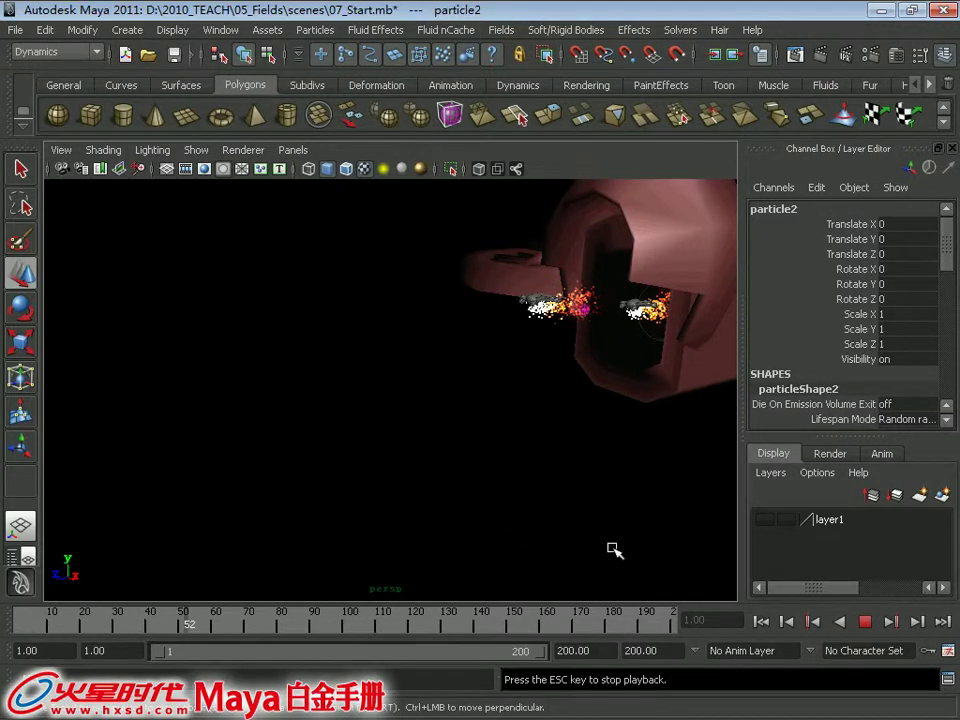
# Step: Orbit the view, stop playback at frame 108, and open the selected particles' attributes
pyautogui.keyDown('alt'); pyautogui.moveTo(514, 493); pyautogui.dragTo(300, 370); pyautogui.keyUp('alt')
pyautogui.click(865, 622)
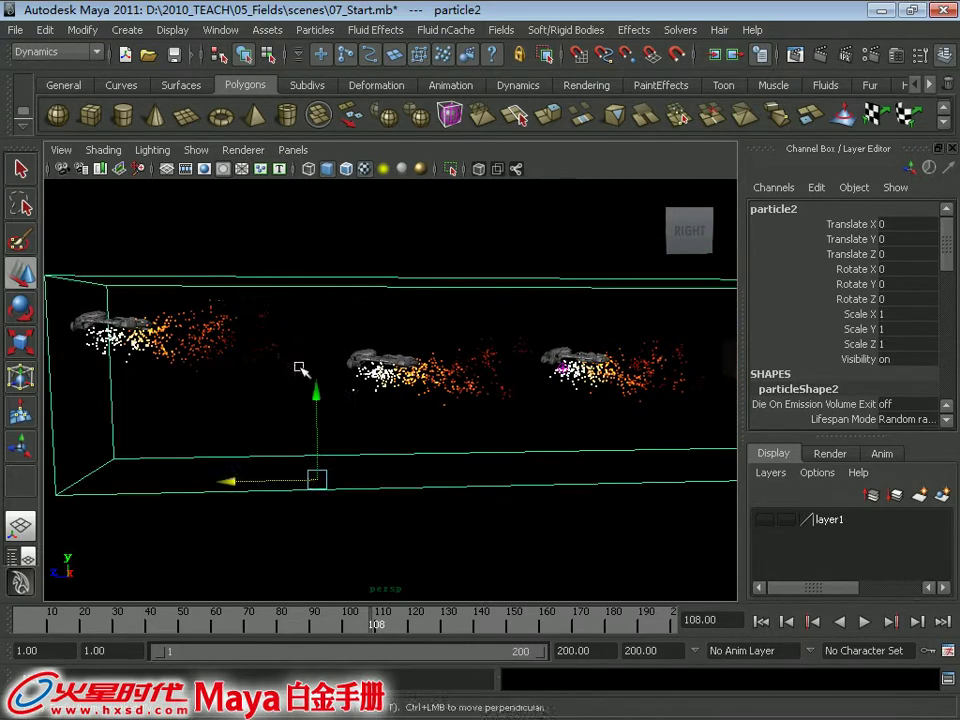
pyautogui.press('q')
pyautogui.moveTo(203, 278); pyautogui.dragTo(262, 350)
pyautogui.hotkey('ctrl', 'a')
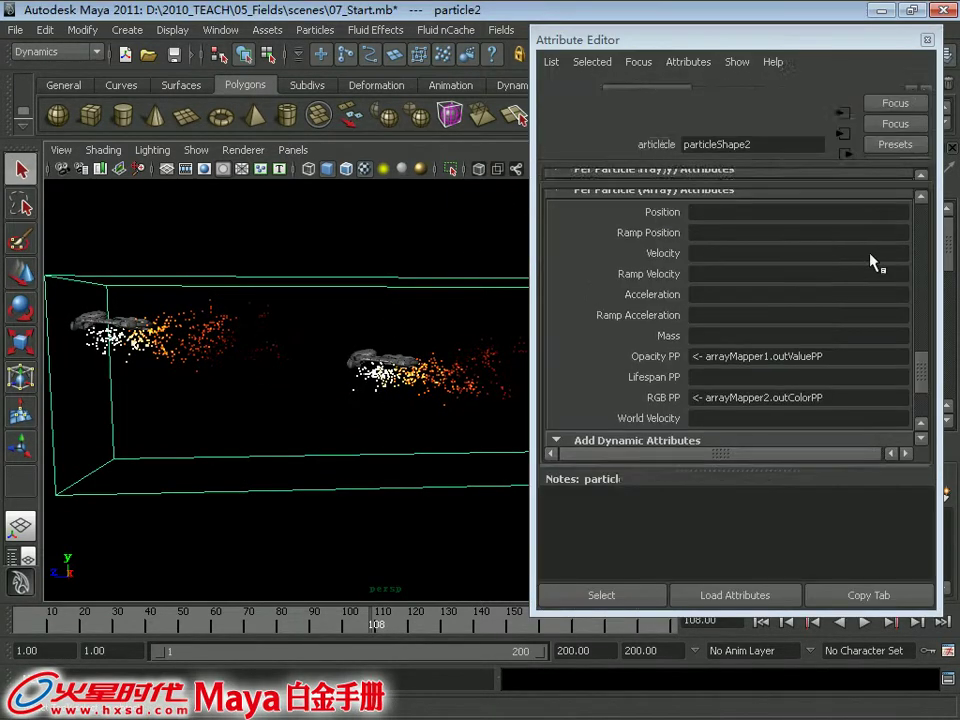
# Step: Set Multi Count 2, Multi Radius 0.265 and Point Size 3, then close the editor
pyautogui.moveTo(917, 368); pyautogui.dragTo(921, 321)
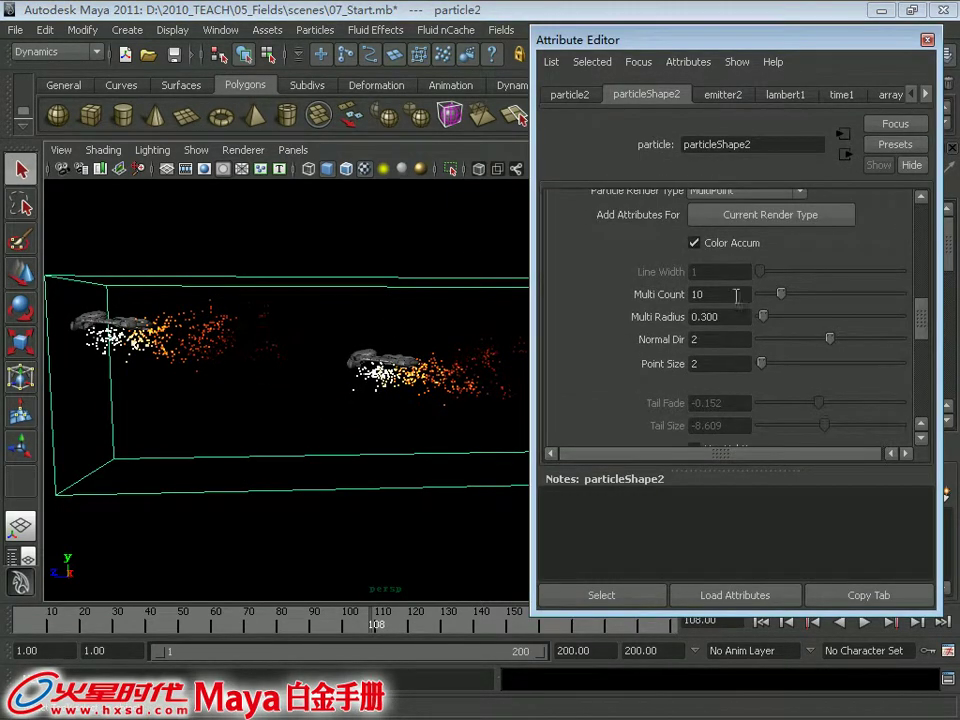
pyautogui.moveTo(779, 293)
pyautogui.mouseDown()
pyautogui.moveTo(760, 300)
pyautogui.moveTo(766, 315)
pyautogui.moveTo(754, 315)
pyautogui.moveTo(773, 319)
pyautogui.moveTo(764, 318)
pyautogui.mouseUp()
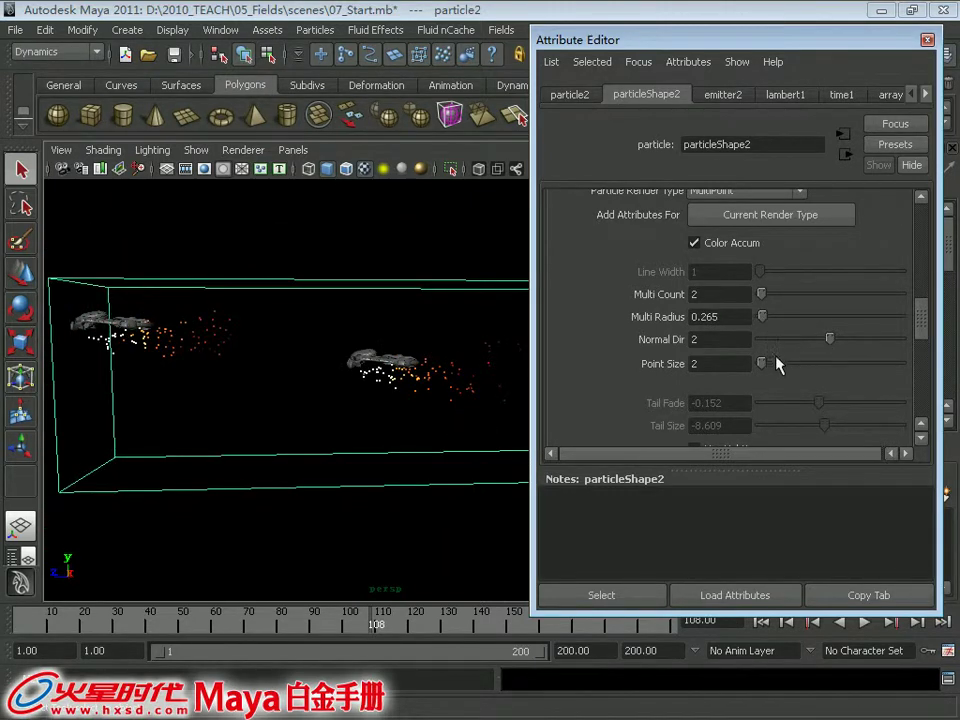
pyautogui.moveTo(761, 367)
pyautogui.mouseDown()
pyautogui.moveTo(769, 368)
pyautogui.moveTo(761, 366)
pyautogui.mouseUp()
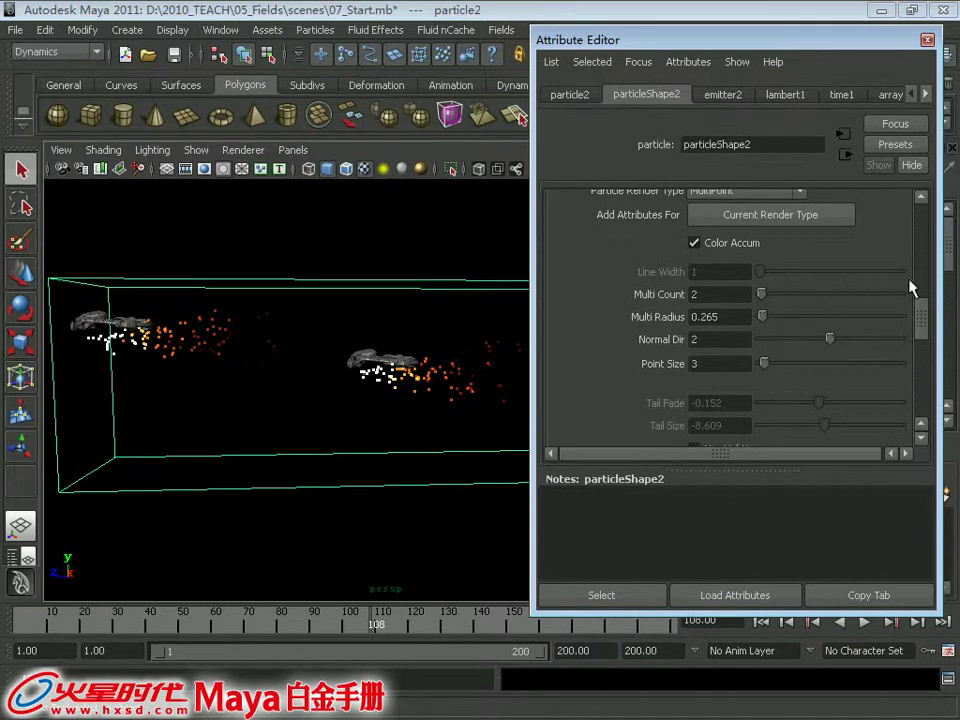
pyautogui.moveTo(925, 320)
pyautogui.mouseDown()
pyautogui.moveTo(925, 300)
pyautogui.moveTo(951, 285)
pyautogui.moveTo(952, 318)
pyautogui.mouseUp()
pyautogui.click(927, 40)
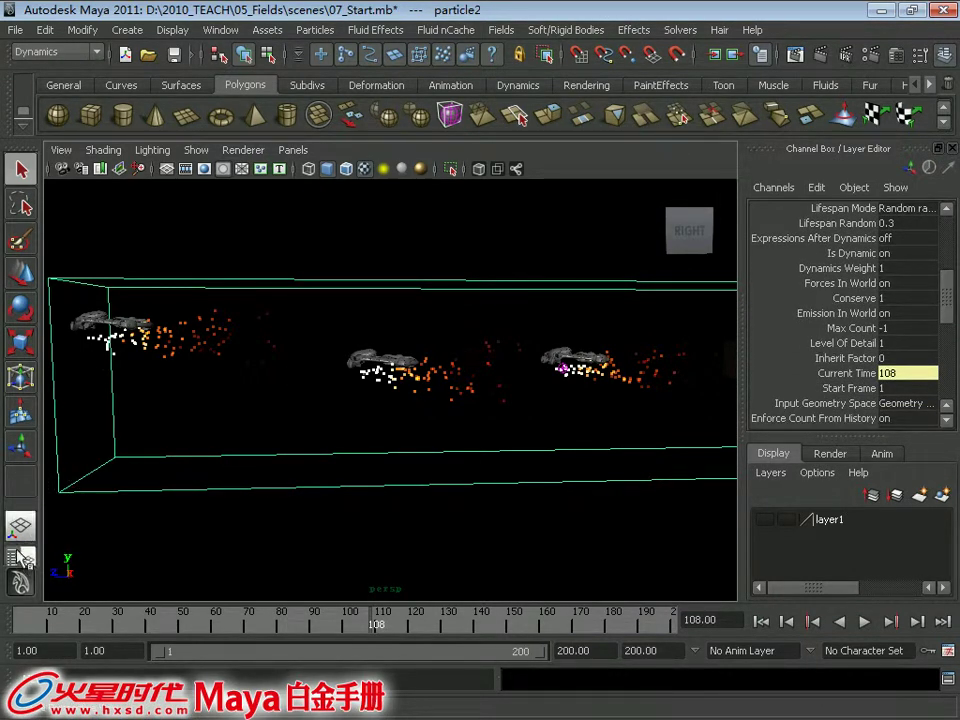
# Step: Select particleShape2 in the Outliner and move the particle box slightly up in Y
pyautogui.click(20, 556)
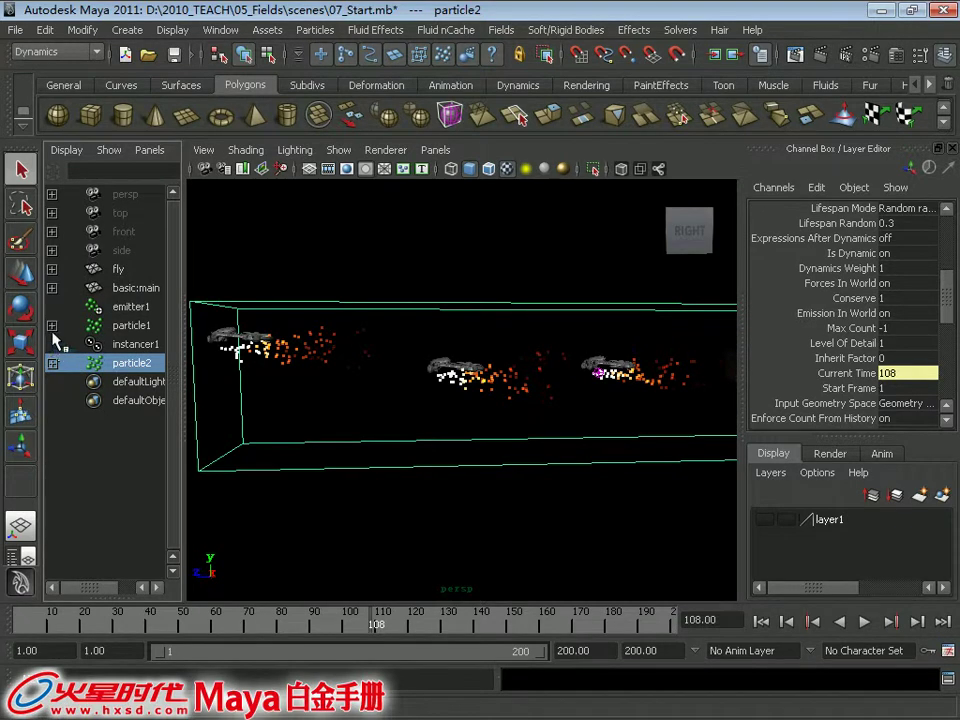
pyautogui.click(51, 325)
pyautogui.click(51, 400)
pyautogui.click(95, 418)
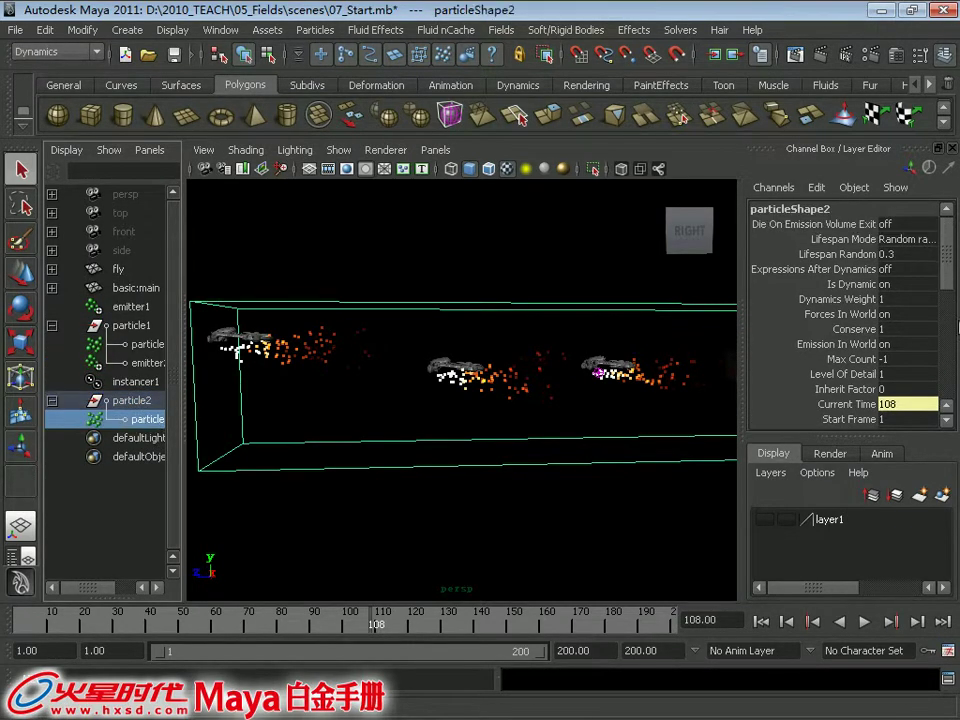
pyautogui.moveTo(945, 266); pyautogui.dragTo(950, 359)
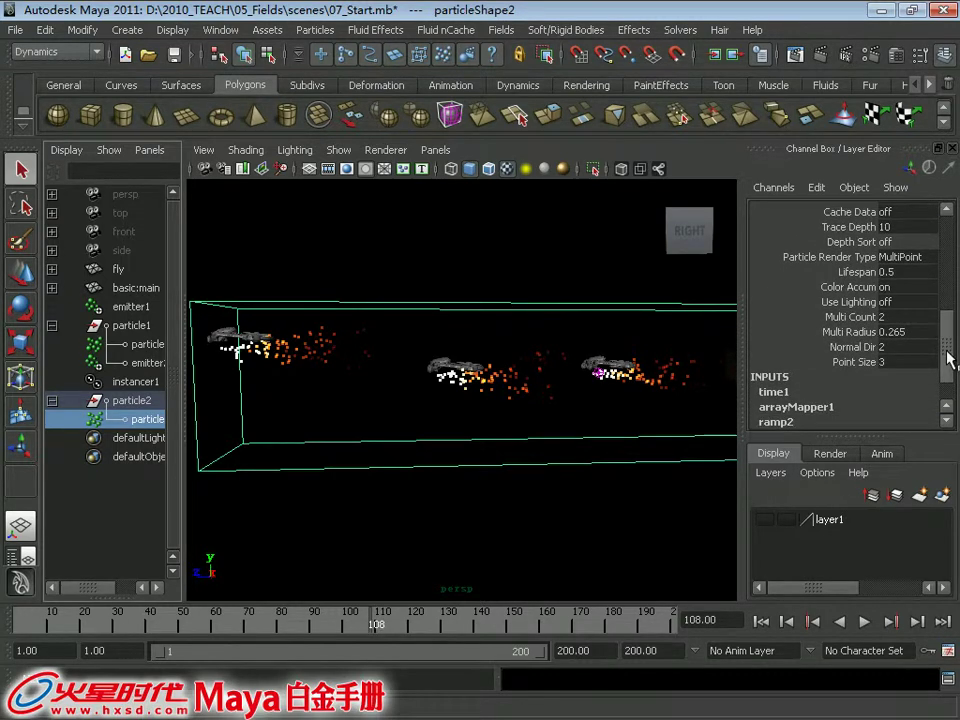
pyautogui.keyDown('alt'); pyautogui.moveTo(430, 290); pyautogui.dragTo(394, 312, button='right'); pyautogui.keyUp('alt')
pyautogui.press('w')
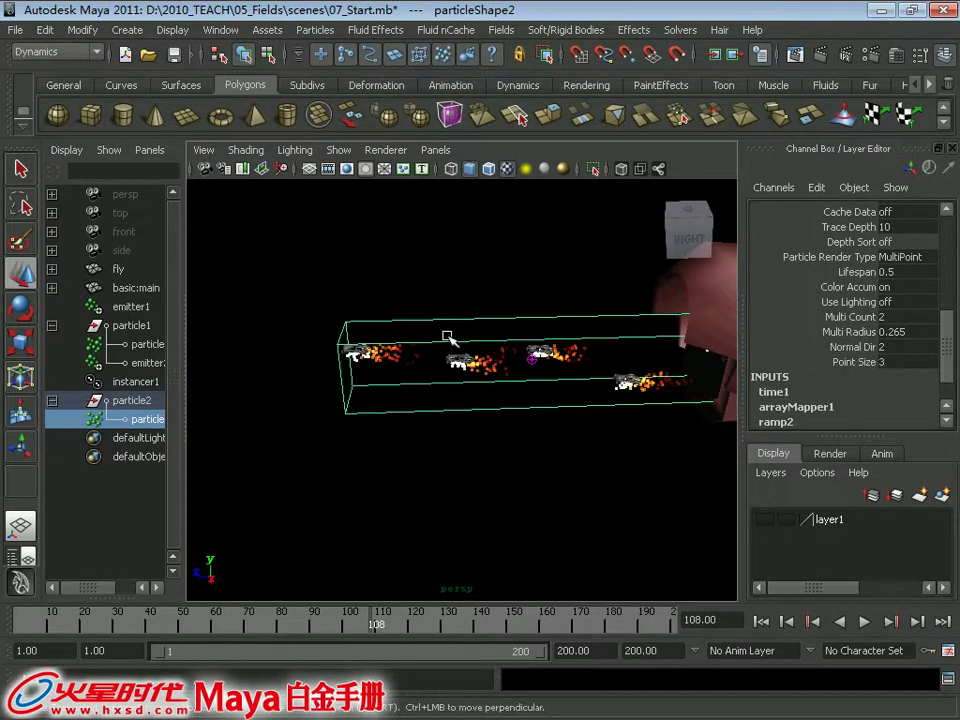
pyautogui.moveTo(430, 318); pyautogui.dragTo(435, 321)
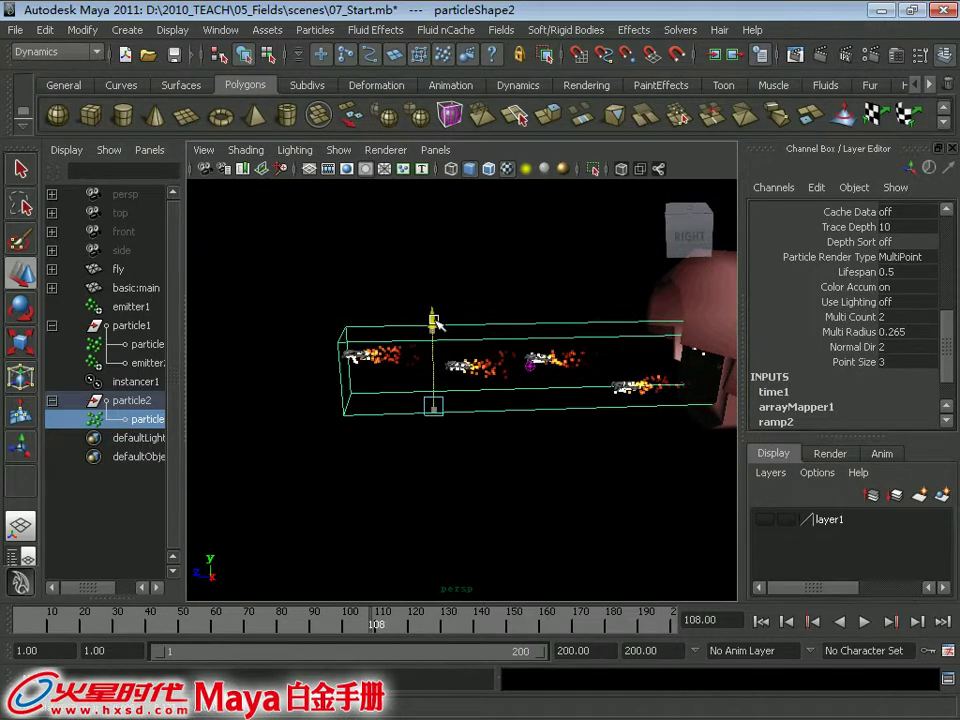
# Step: Replay from frame 1, stop at frame 80, and open the particles' attributes with Ctrl+A
pyautogui.click(763, 622)
pyautogui.click(864, 621)
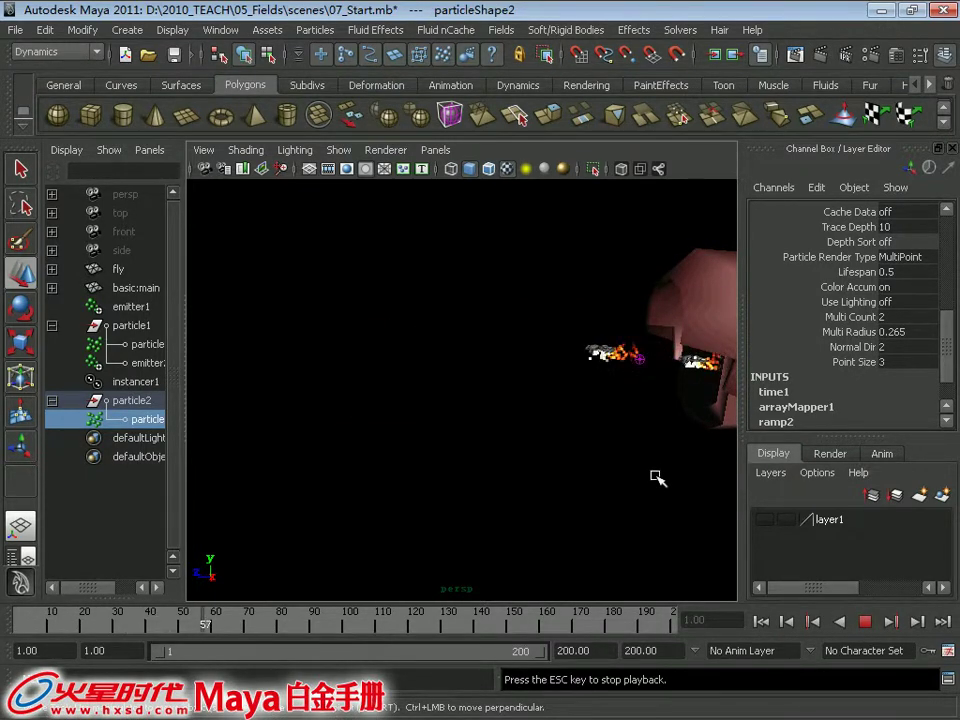
pyautogui.click(864, 621)
pyautogui.click(510, 335)
pyautogui.press('w')
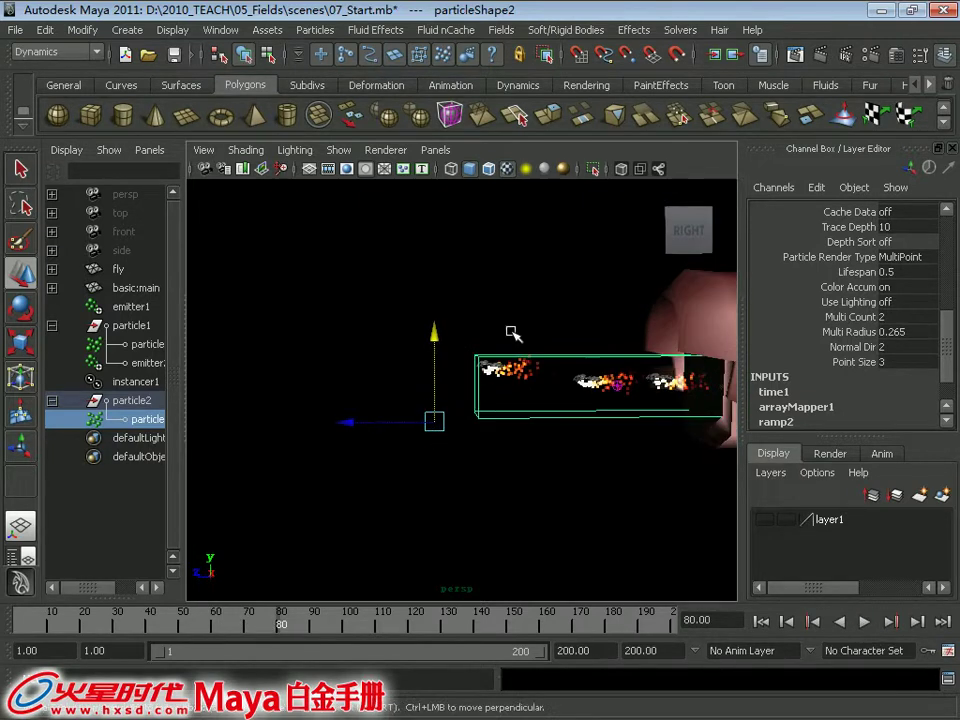
pyautogui.hotkey('ctrl', 'a')
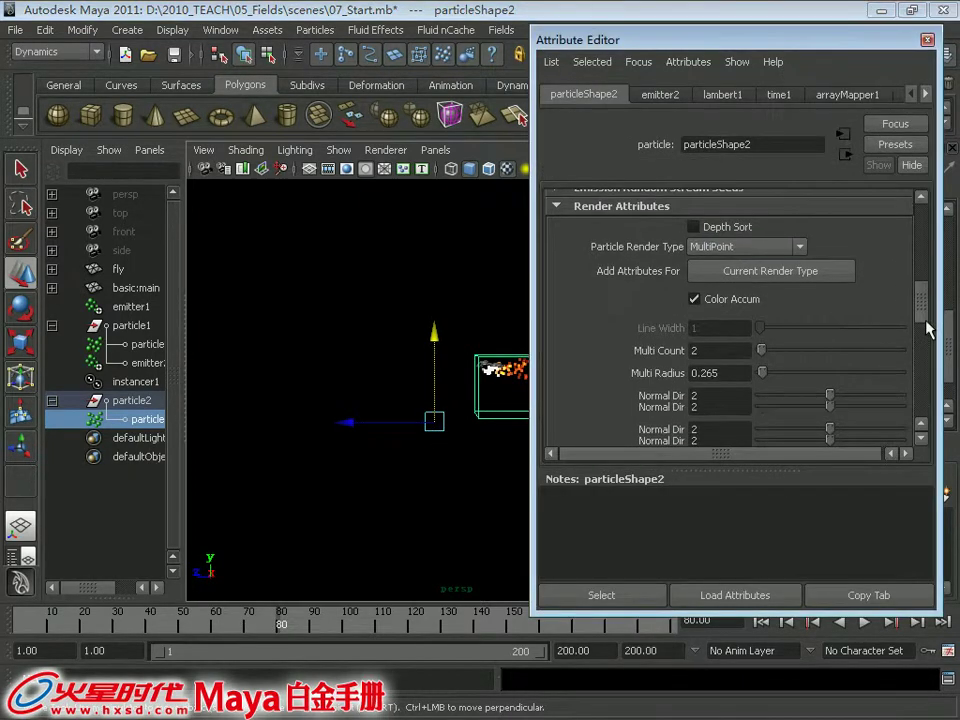
# Step: Edit the Opacity PP ramp, moving the grey colour to 0.070 and deleting it
pyautogui.scroll(-5, 902, 339)
pyautogui.scroll(-3, 930, 372)
pyautogui.rightClick(729, 337)
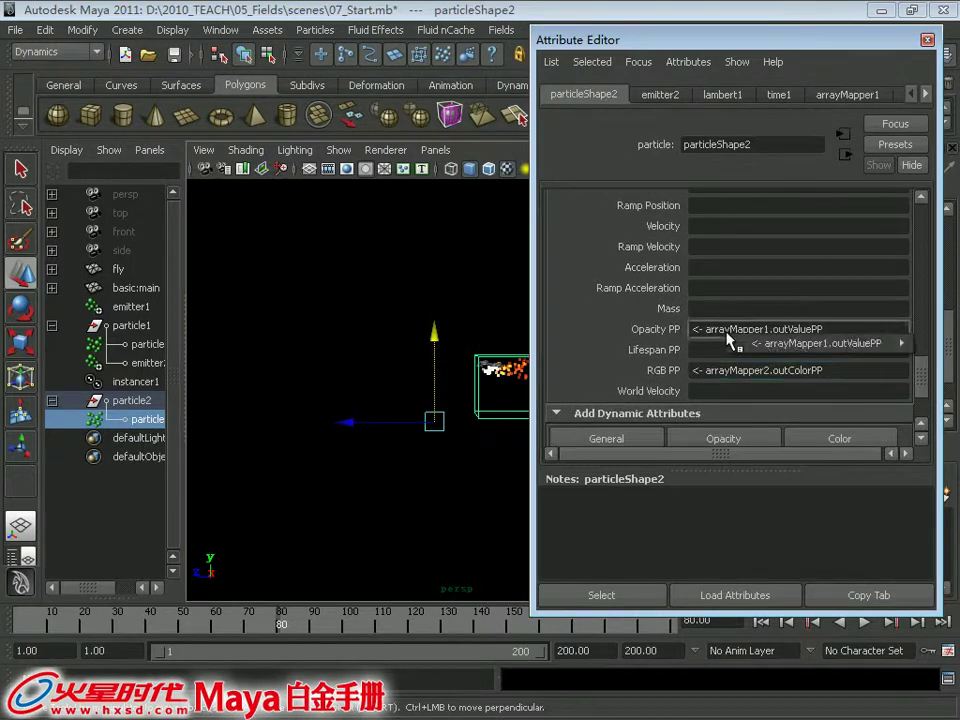
pyautogui.click(660, 342)
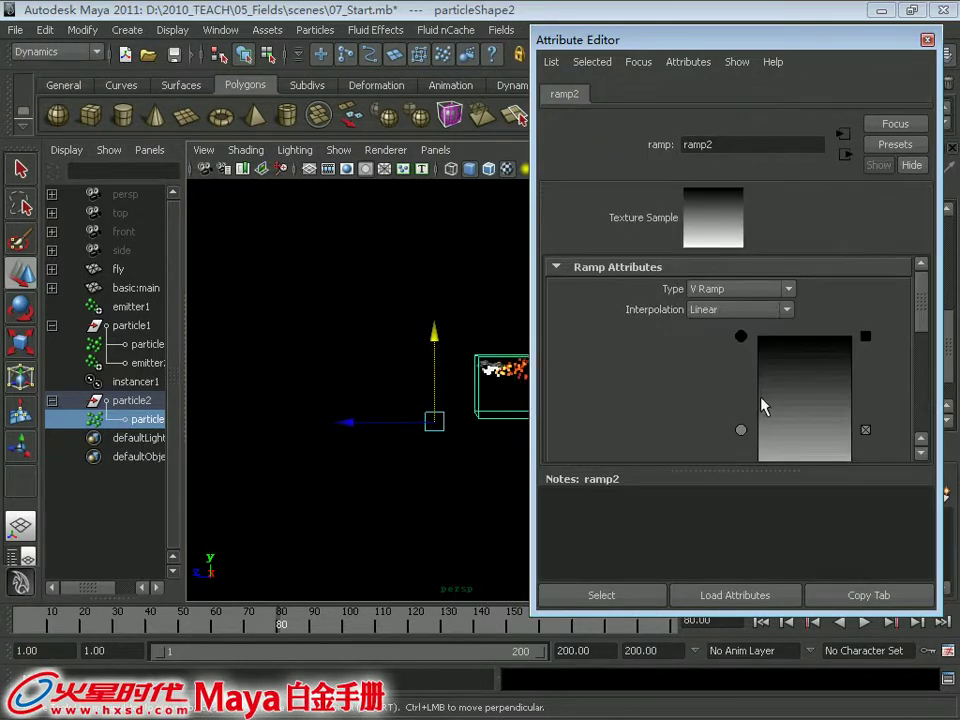
pyautogui.scroll(-3, 820, 396)
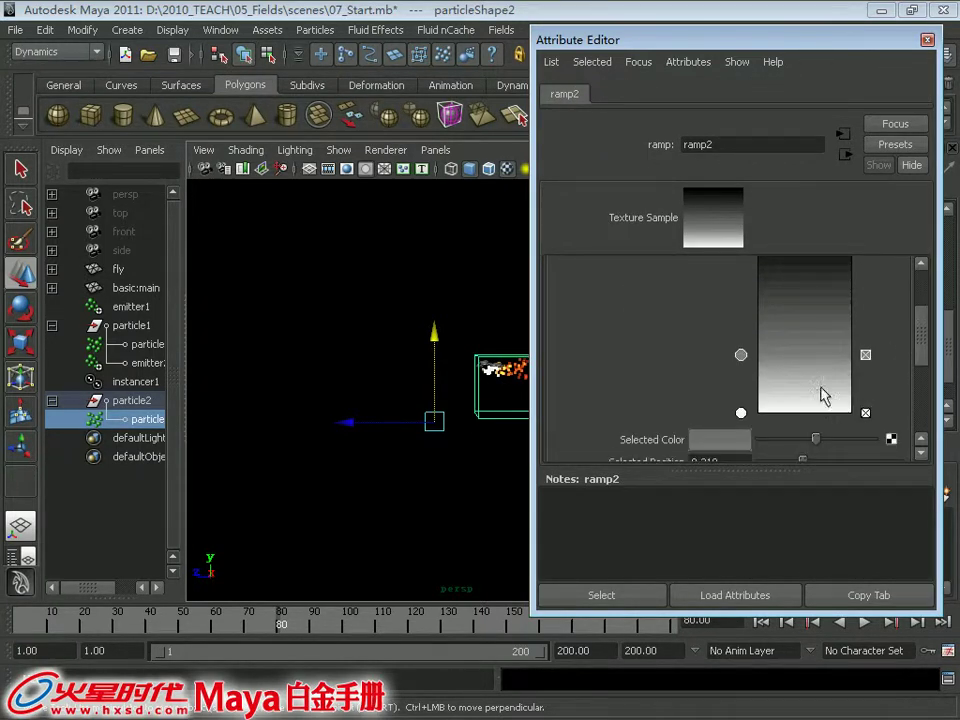
pyautogui.moveTo(741, 357); pyautogui.dragTo(750, 401)
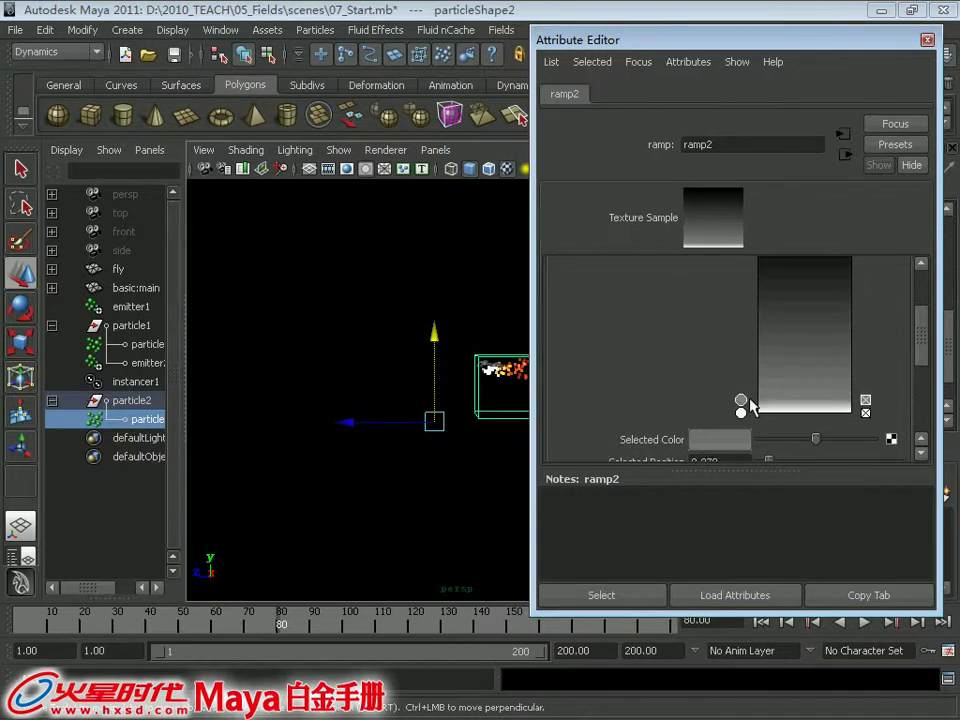
pyautogui.click(865, 400)
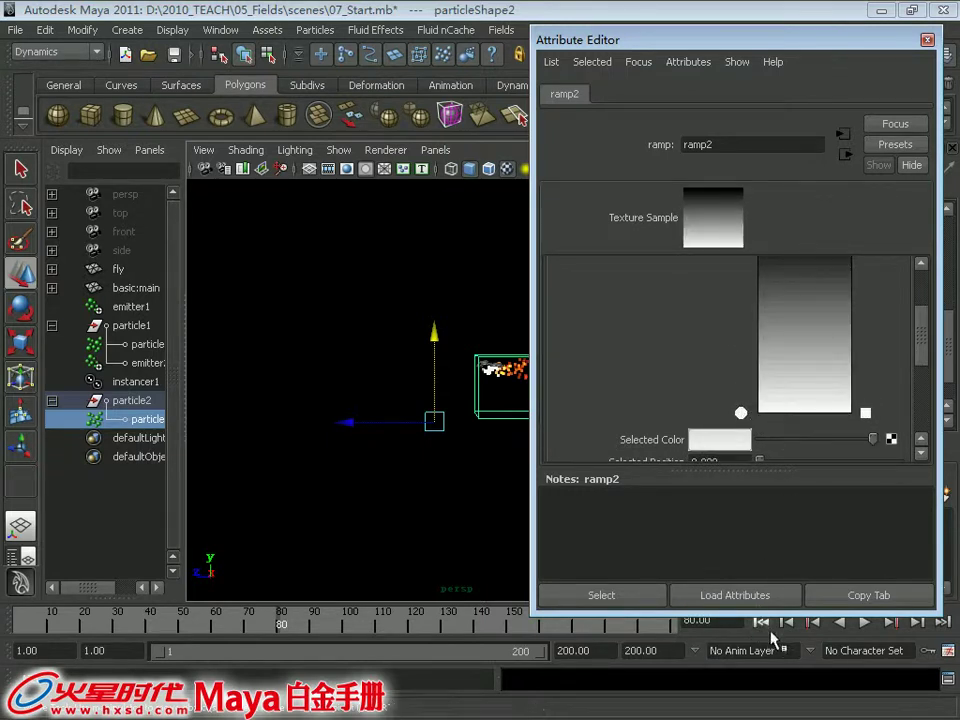
# Step: Preview the fade, then shift the gradient's dark end up slightly
pyautogui.hotkey('shift', 'alt', 'v')
pyautogui.hotkey('alt', 'v')
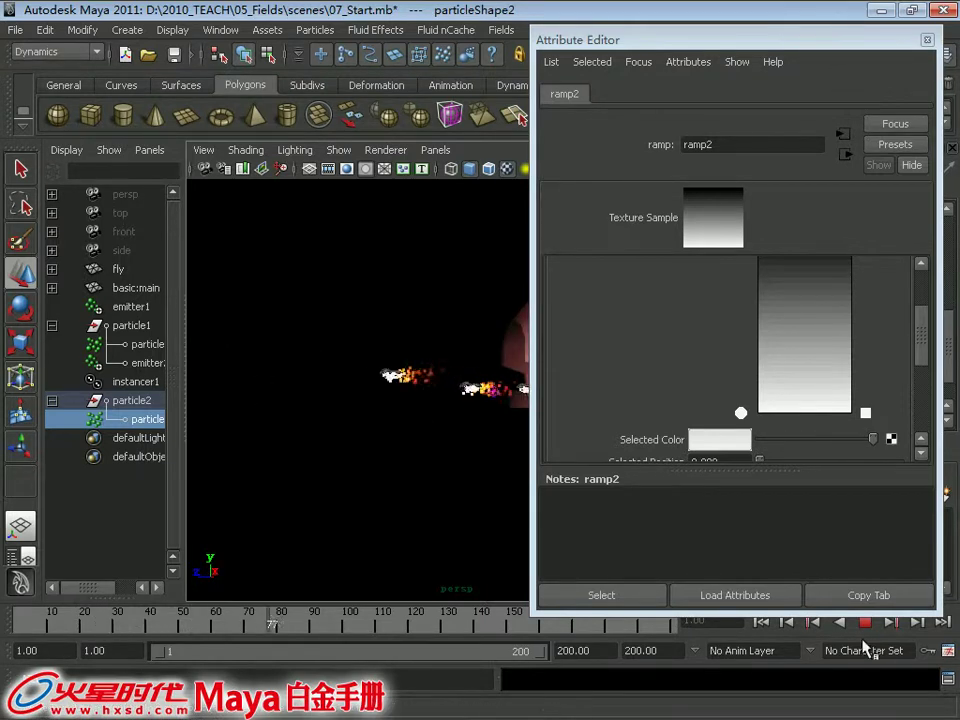
pyautogui.press('Escape')
pyautogui.scroll(2, 884, 376)
pyautogui.moveTo(740, 270)
pyautogui.mouseDown()
pyautogui.moveTo(752, 450)
pyautogui.moveTo(760, 306)
pyautogui.moveTo(741, 271)
pyautogui.mouseUp()
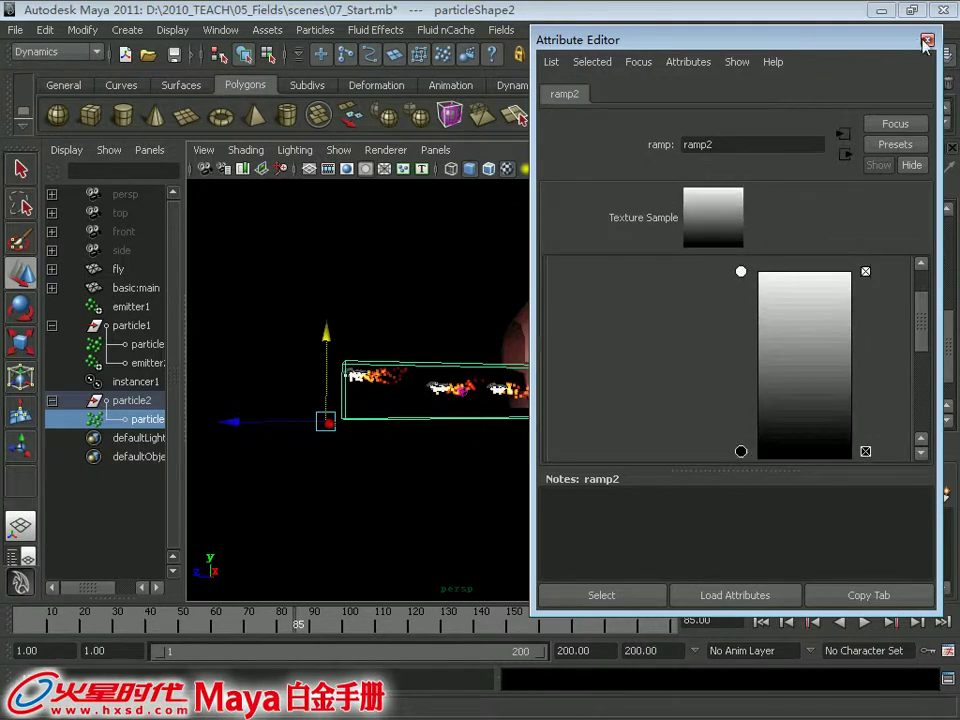
pyautogui.moveTo(745, 452); pyautogui.dragTo(748, 442)
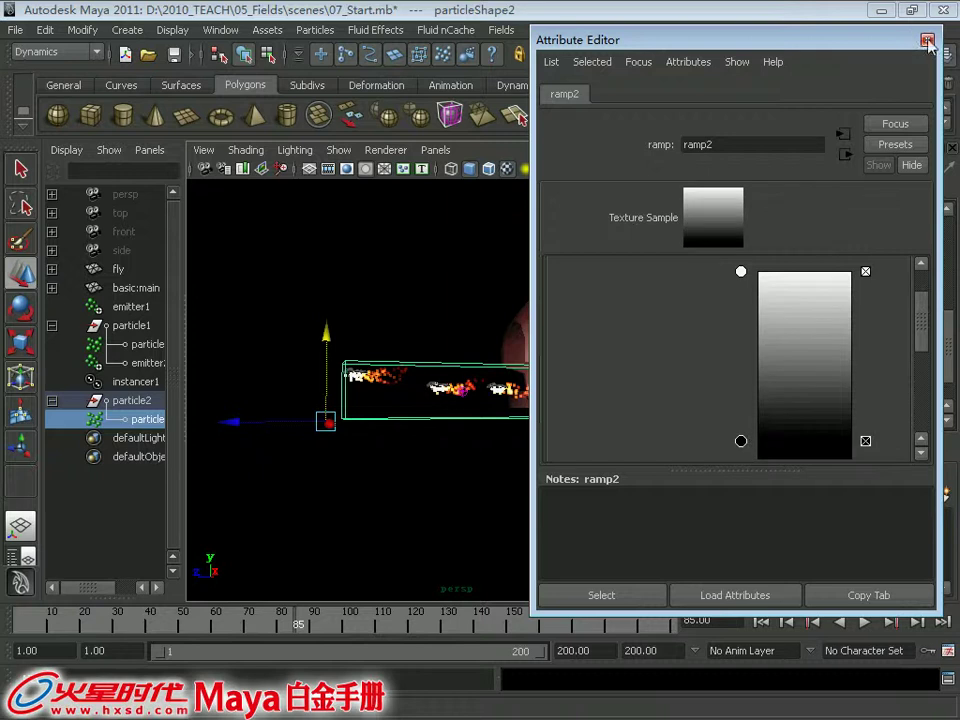
# Step: Close the ramp panel, replay from the start, and stop at frame 130
pyautogui.click(928, 40)
pyautogui.click(761, 621)
pyautogui.click(865, 621)
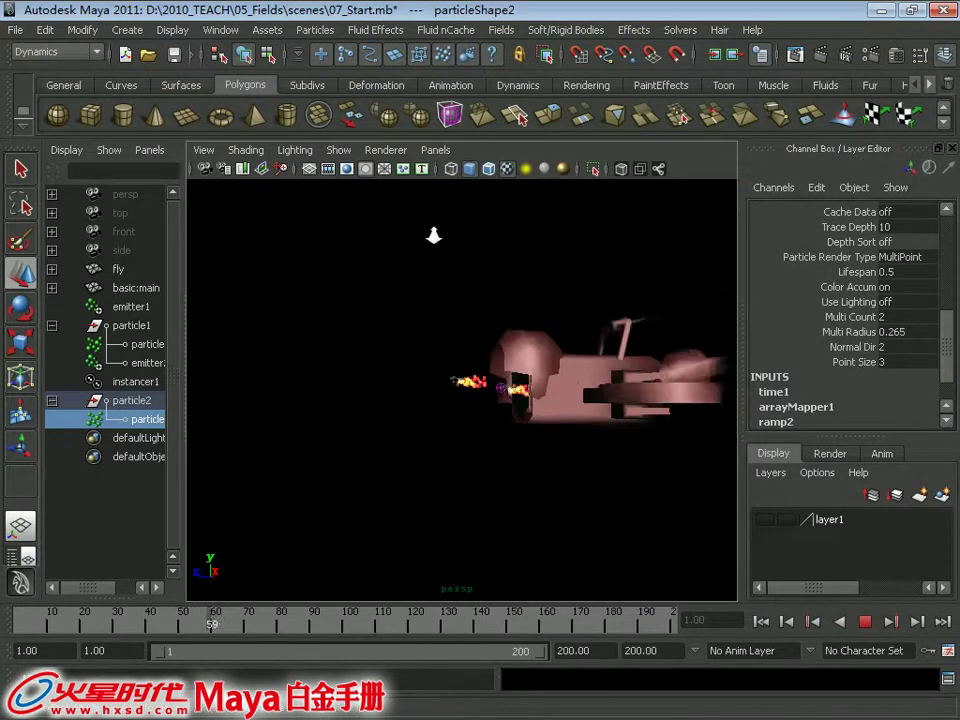
pyautogui.keyDown('alt'); pyautogui.moveTo(437, 312); pyautogui.dragTo(396, 321); pyautogui.keyUp('alt')
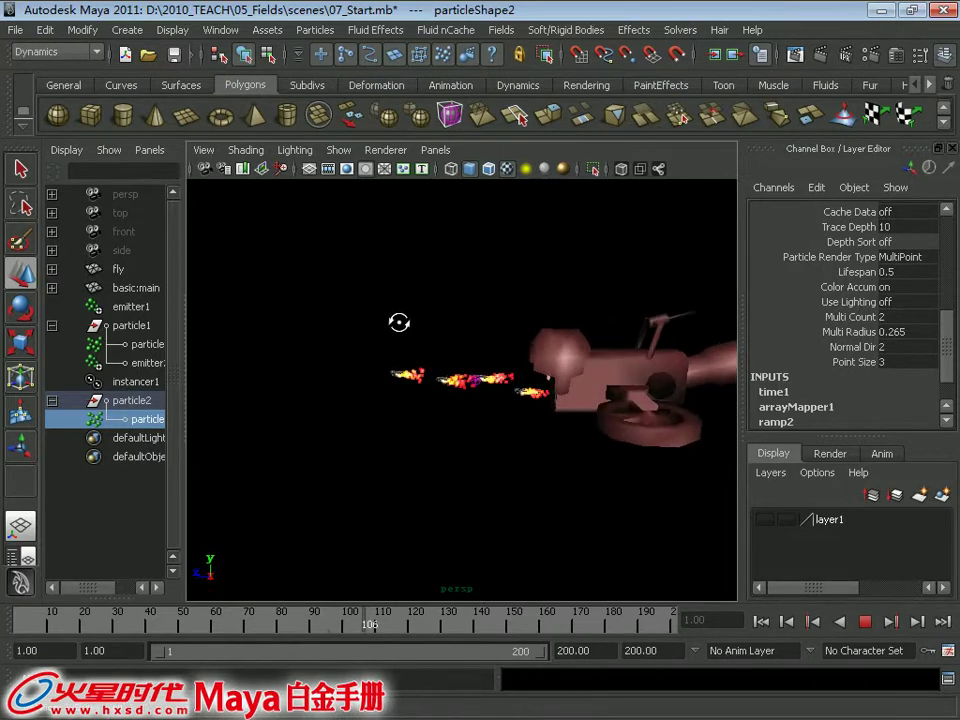
pyautogui.press('Escape')
# Step: Set particle2's Lifespan to 0.3 with Lifespan Random 0.1, then replay the animation
pyautogui.press('f')
pyautogui.hotkey('ctrl', 'a')
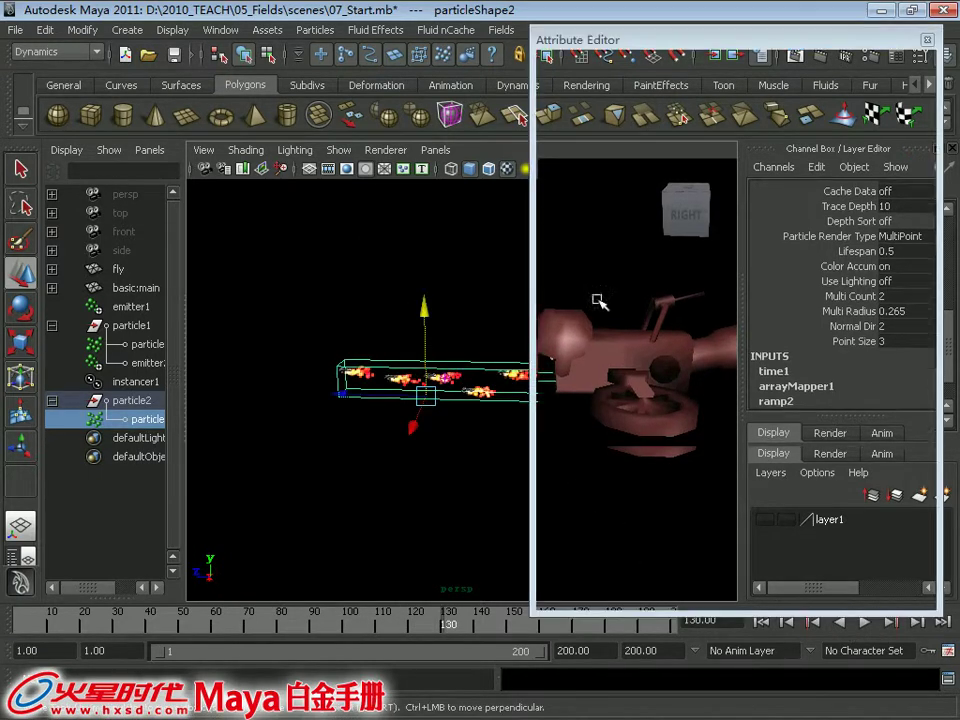
pyautogui.moveTo(922, 385); pyautogui.dragTo(926, 265)
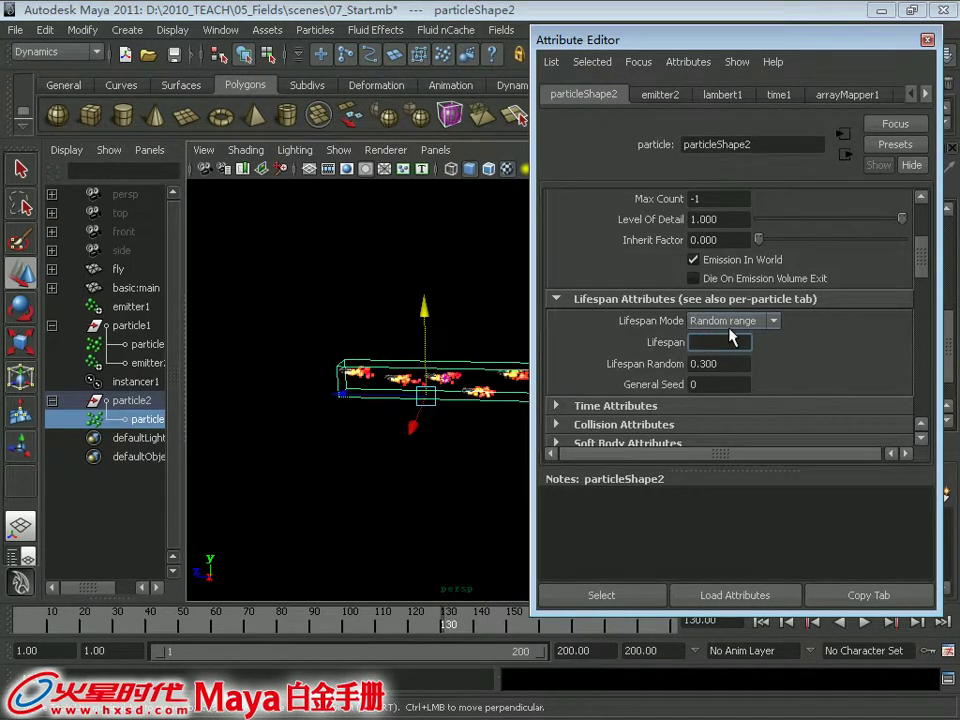
pyautogui.press('BackSpace')
pyautogui.write('0.100')
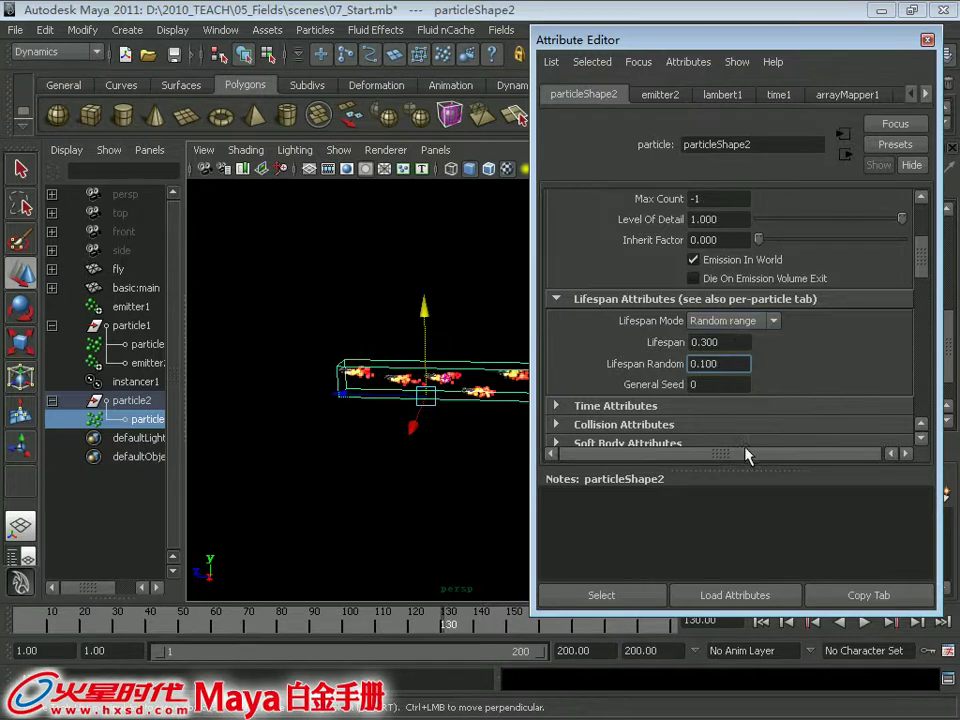
pyautogui.click(927, 40)
pyautogui.click(865, 621)
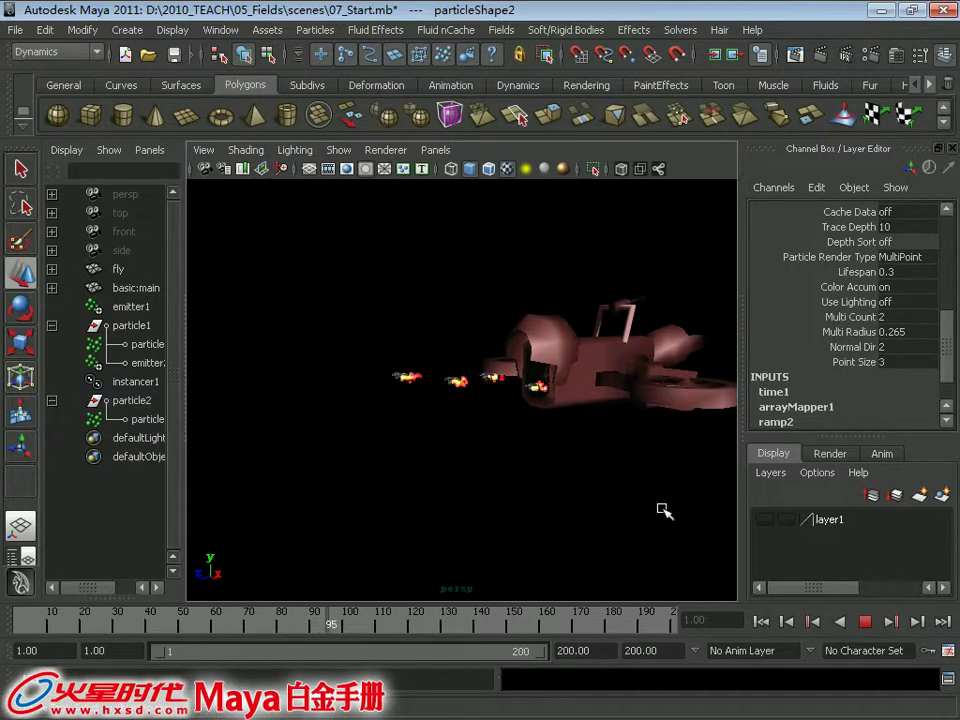
# Step: Stop playback at frame 167 with nothing selected and orbit around the plane
pyautogui.click(650, 543)
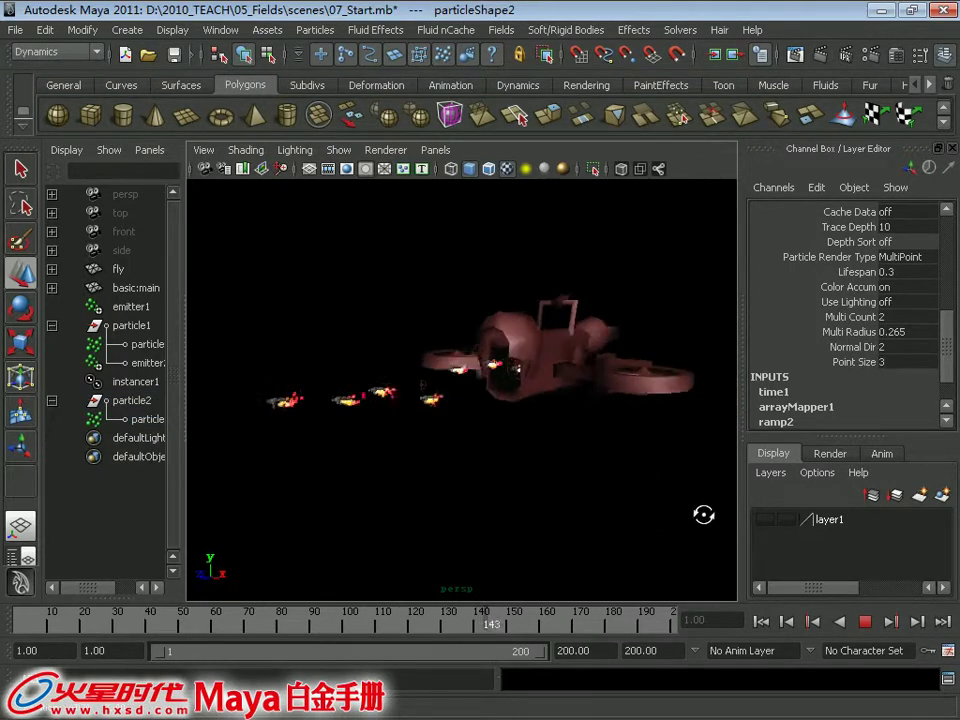
pyautogui.click(865, 621)
pyautogui.click(546, 486)
pyautogui.keyDown('alt'); pyautogui.moveTo(546, 486); pyautogui.dragTo(422, 450); pyautogui.keyUp('alt')
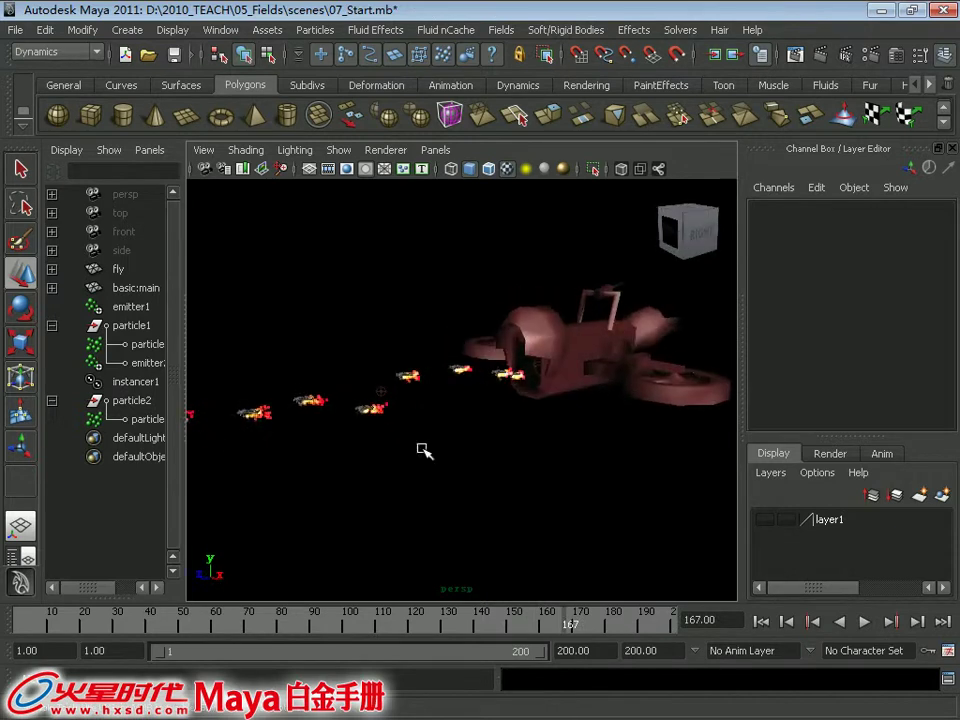
# Step: Collapse the particle2 and particle1 branches in the Outliner and select particle1
pyautogui.click(51, 400)
pyautogui.click(52, 326)
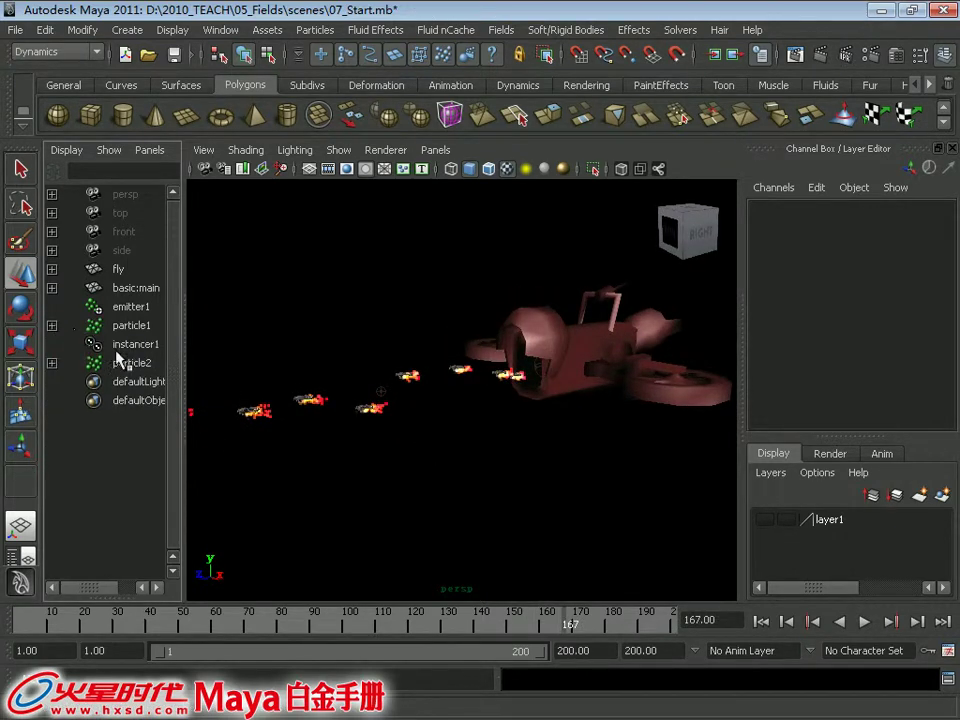
pyautogui.click(132, 306)
pyautogui.click(157, 327)
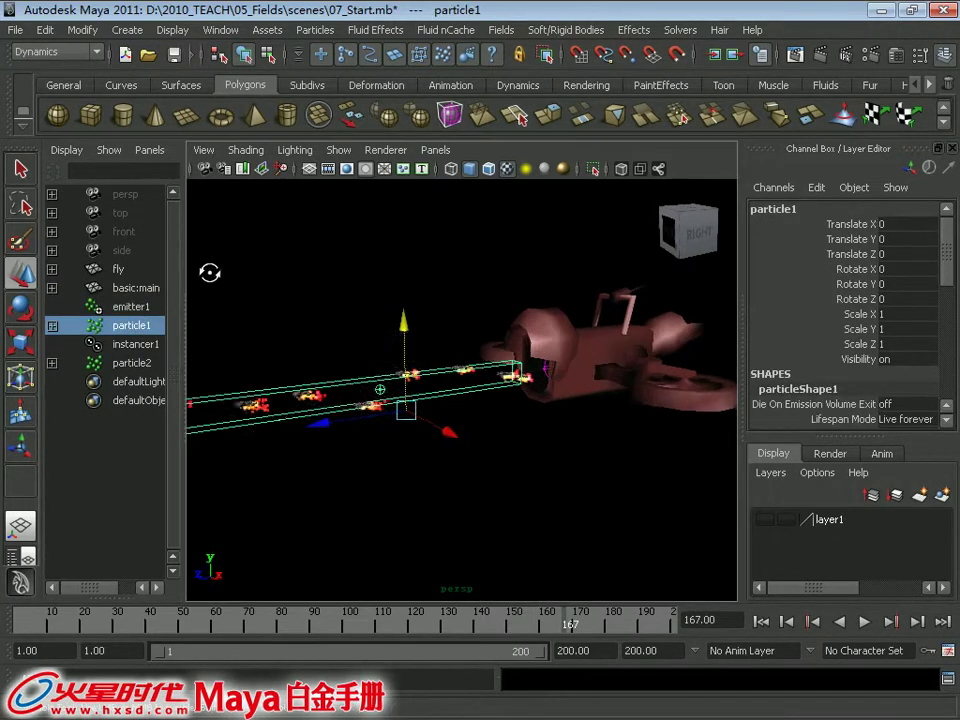
pyautogui.keyDown('alt'); pyautogui.moveTo(328, 274); pyautogui.dragTo(440, 216); pyautogui.keyUp('alt')
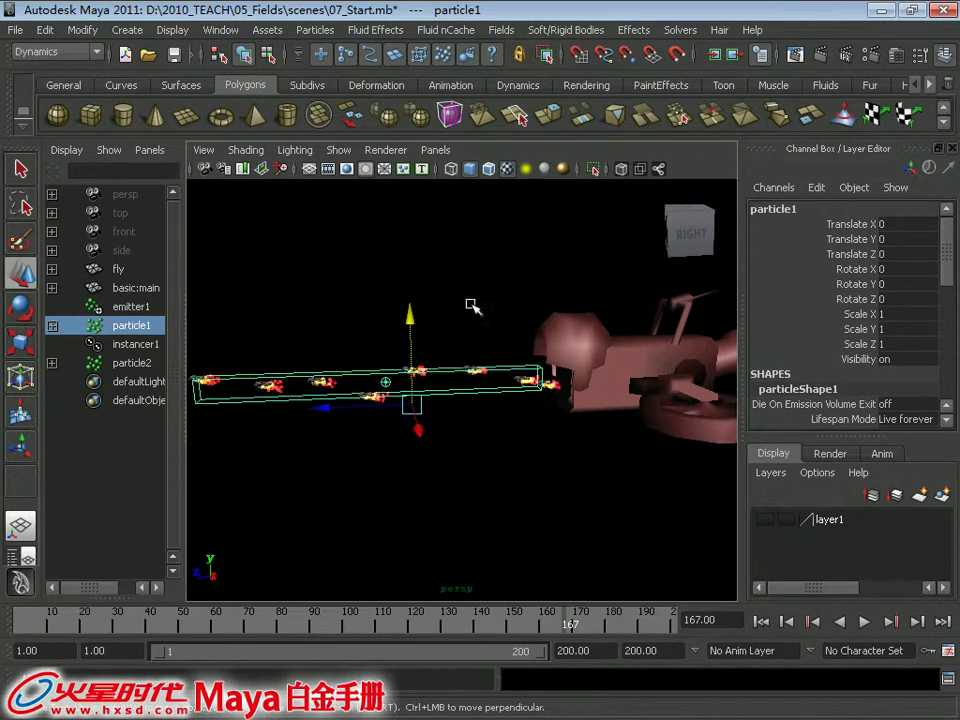
# Step: Create a Uniform field on particle1 with default options
pyautogui.click(503, 31)
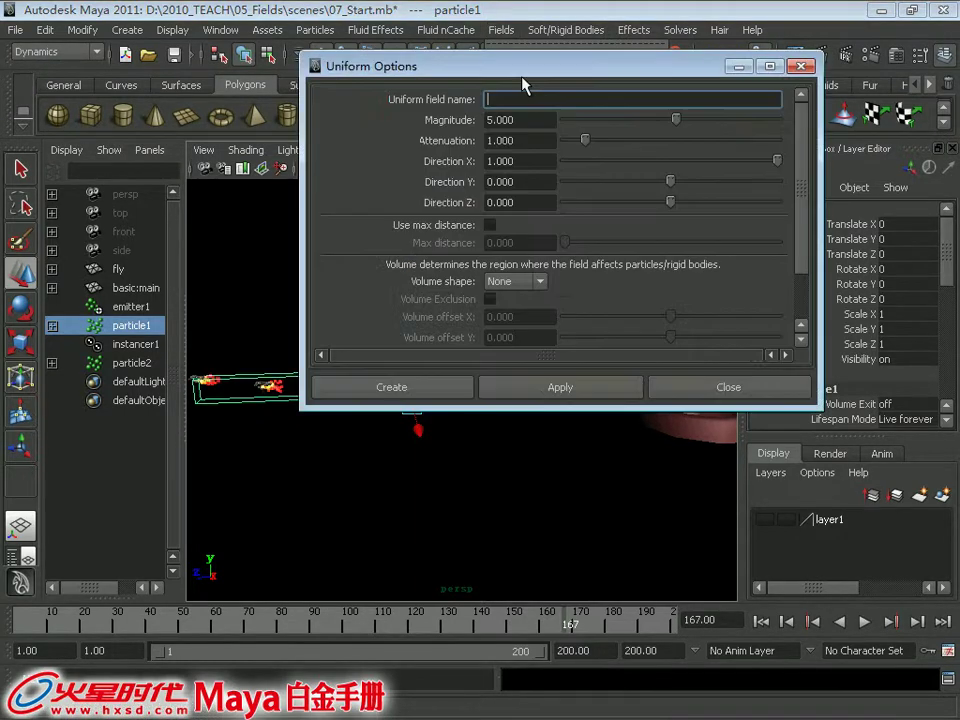
pyautogui.click(322, 86)
pyautogui.click(331, 121)
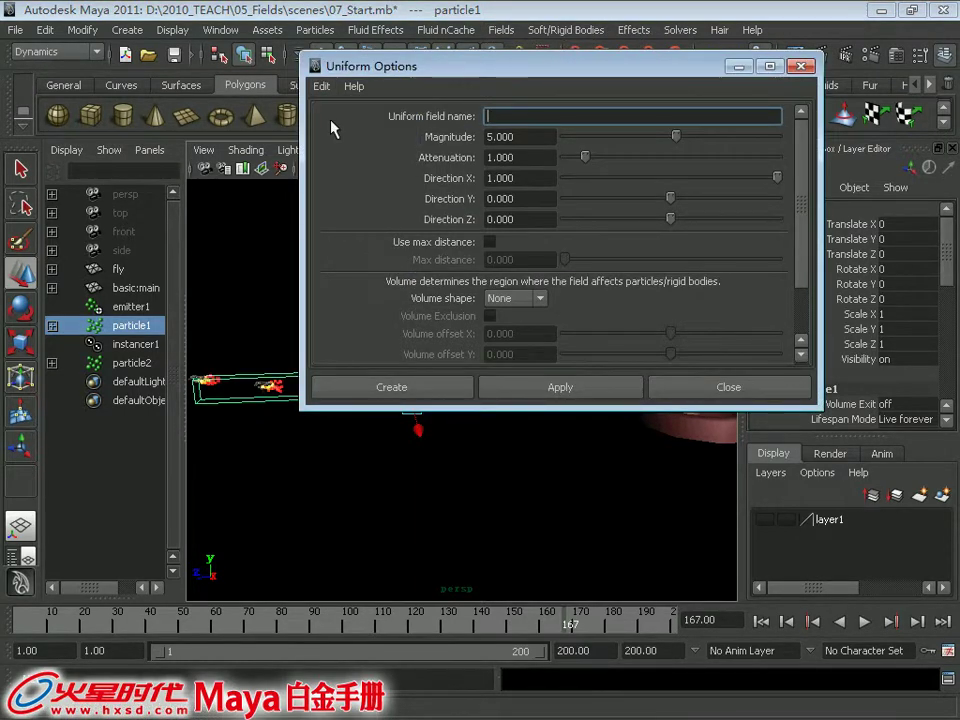
pyautogui.click(377, 388)
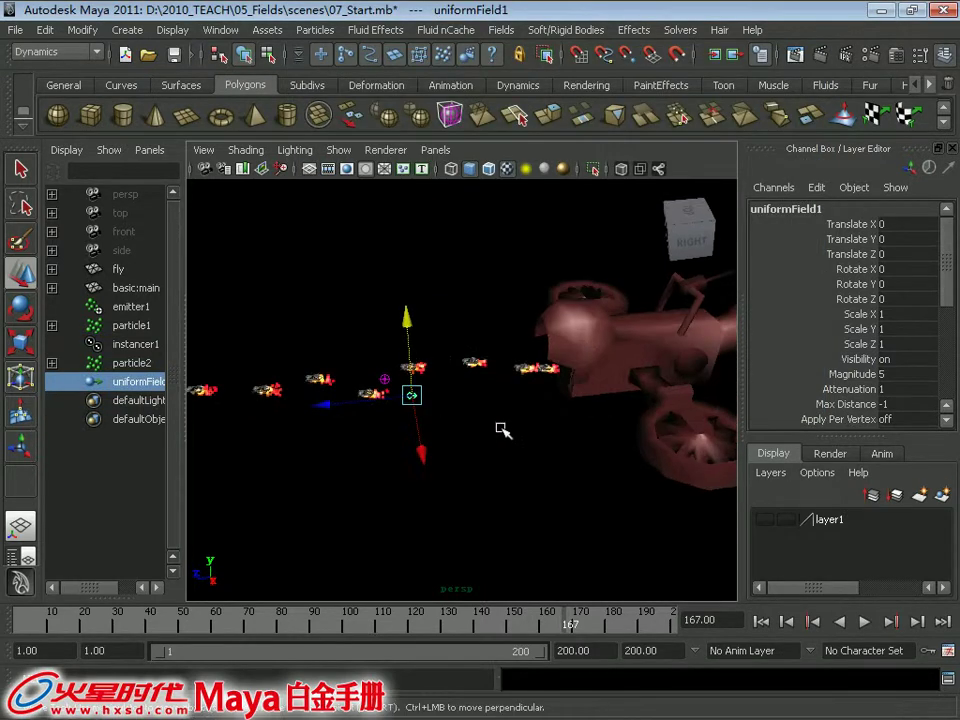
# Step: Give uniformField1 a Cube volume shape and scale it to 3.333
pyautogui.moveTo(953, 300); pyautogui.dragTo(950, 355)
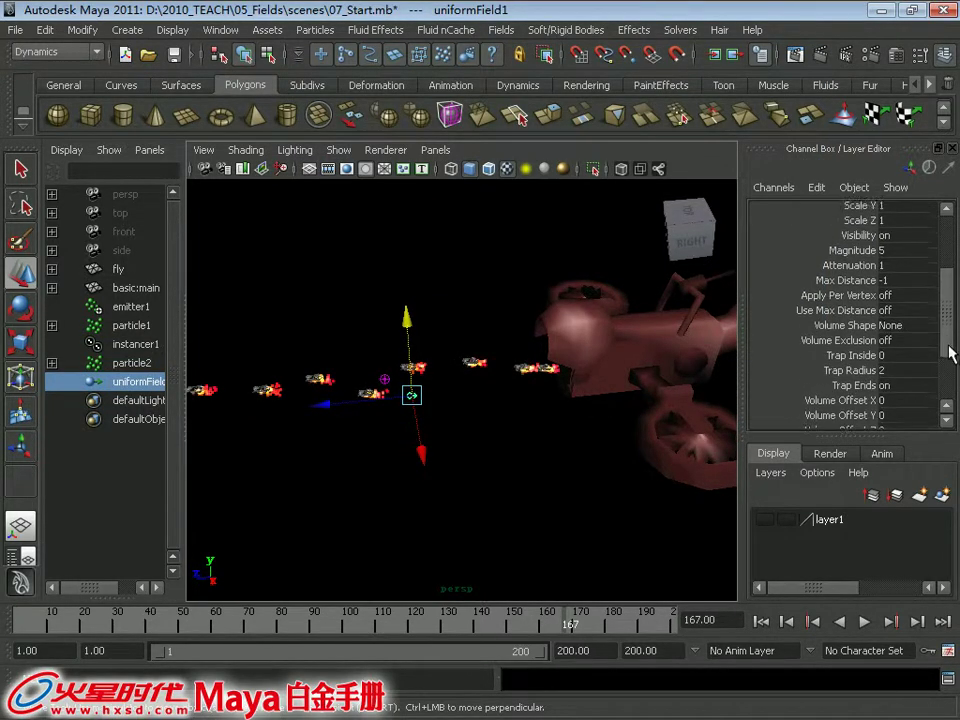
pyautogui.click(918, 316)
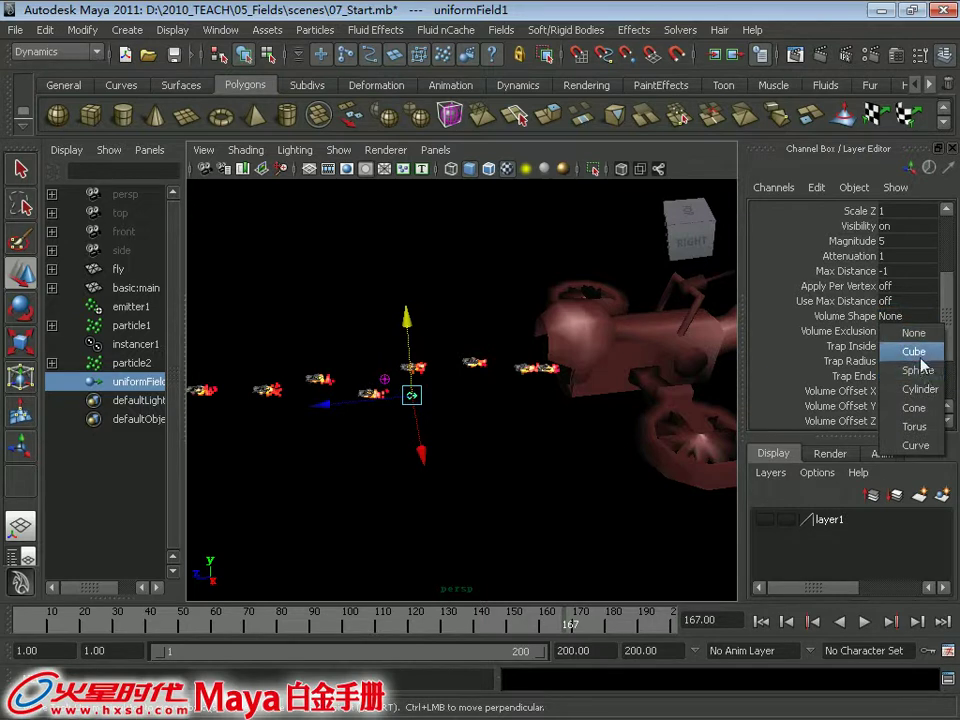
pyautogui.click(917, 349)
pyautogui.press('r')
pyautogui.moveTo(420, 390)
pyautogui.mouseDown()
pyautogui.moveTo(521, 403)
pyautogui.moveTo(432, 302)
pyautogui.moveTo(452, 370)
pyautogui.moveTo(534, 413)
pyautogui.moveTo(549, 437)
pyautogui.moveTo(512, 446)
pyautogui.moveTo(506, 429)
pyautogui.moveTo(329, 418)
pyautogui.moveTo(345, 410)
pyautogui.mouseUp()
pyautogui.press('w')
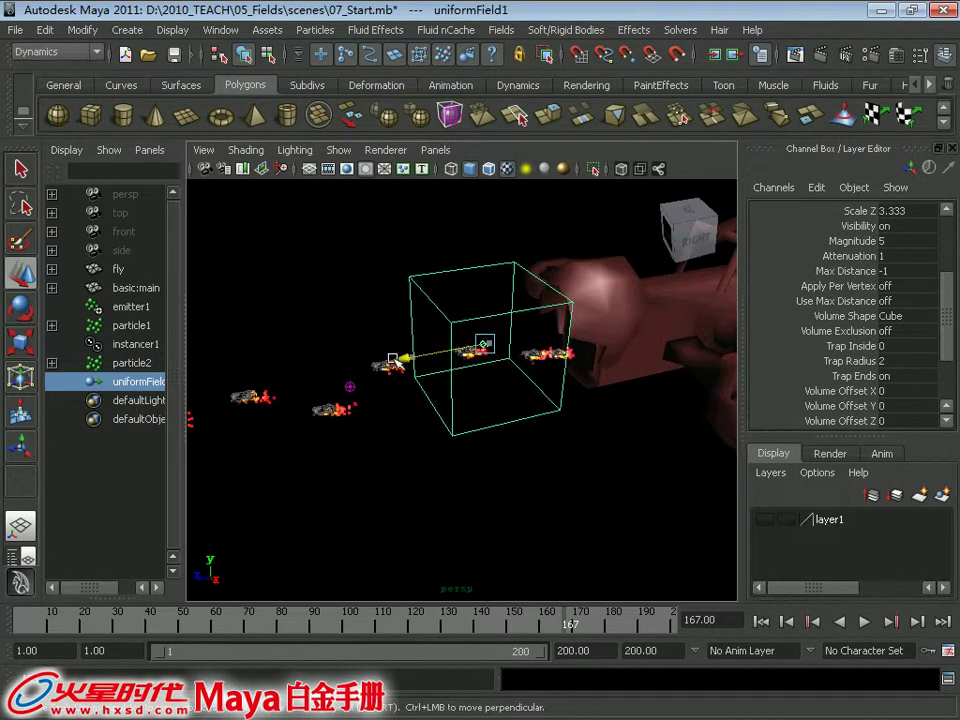
pyautogui.press('w')
pyautogui.moveTo(421, 373)
pyautogui.keyDown('alt'); pyautogui.mouseDown()
pyautogui.moveTo(443, 336)
pyautogui.moveTo(493, 368)
pyautogui.mouseUp(); pyautogui.keyUp('alt')
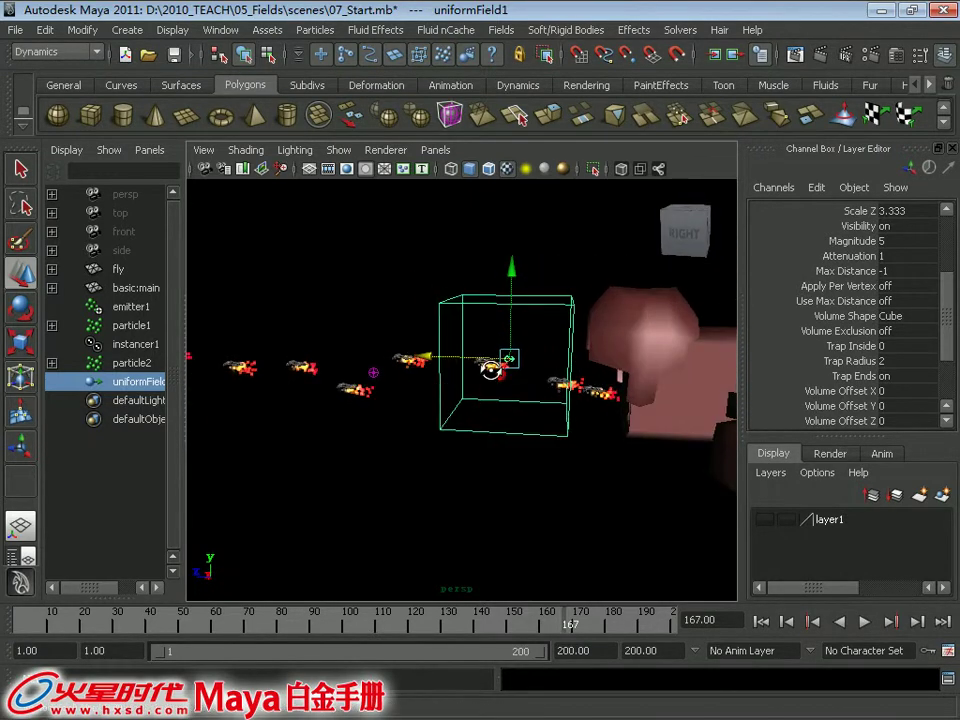
# Step: Point uniformField1 along Z and play the particles to test the push
pyautogui.click(762, 622)
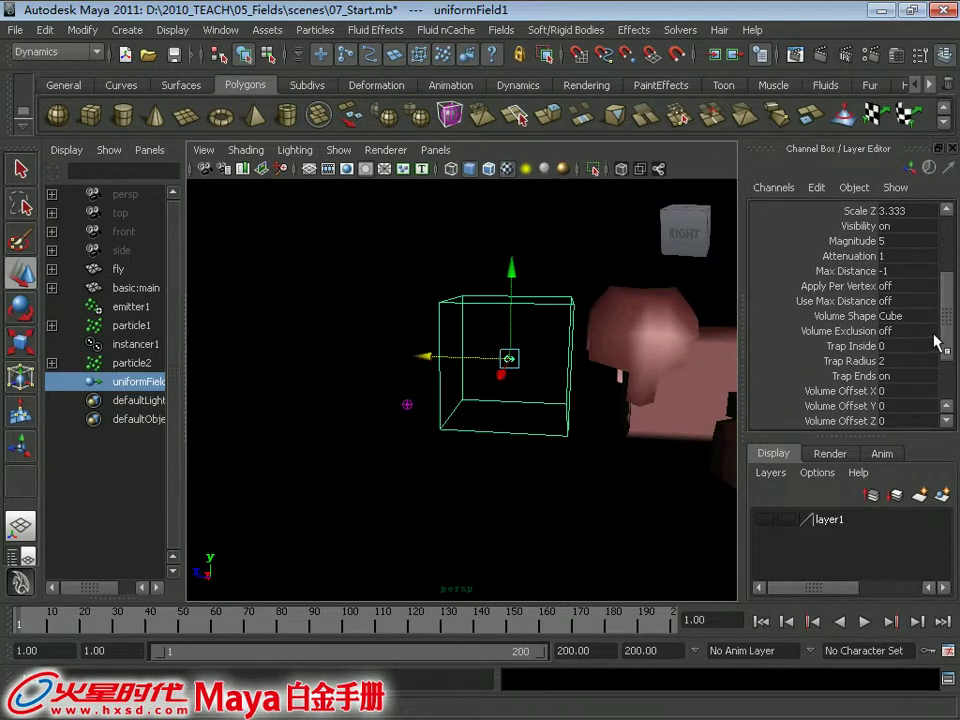
pyautogui.moveTo(950, 340); pyautogui.dragTo(950, 300)
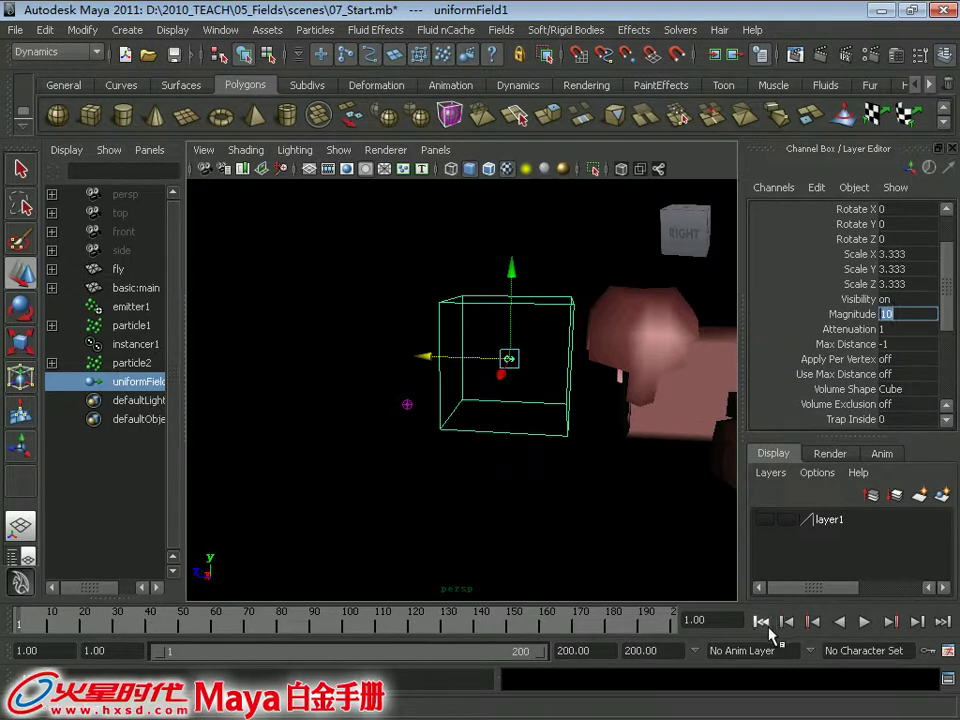
pyautogui.click(864, 622)
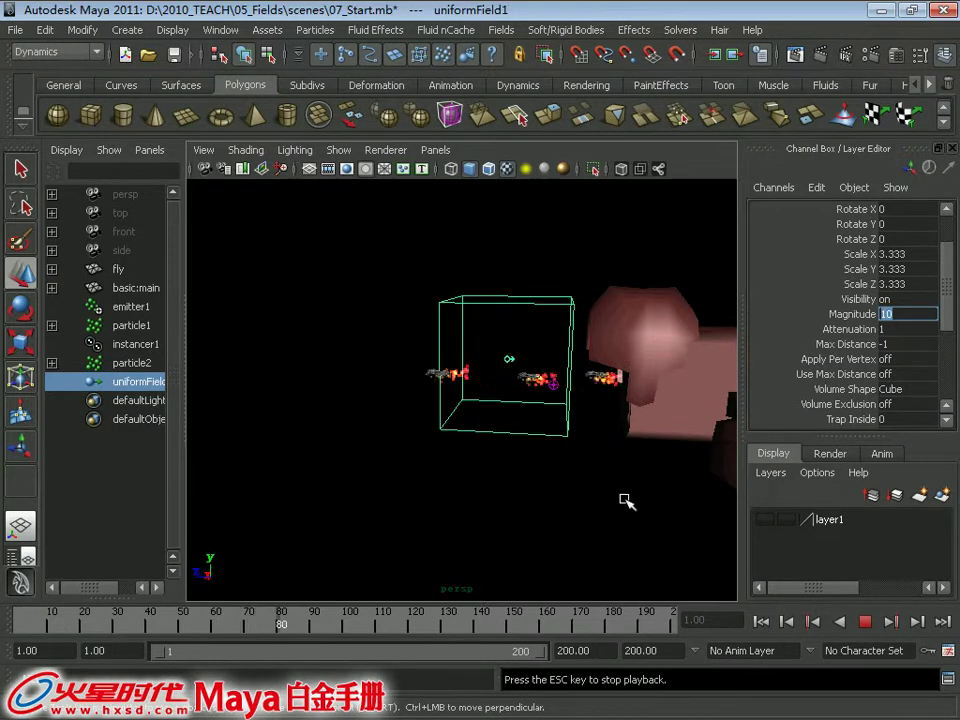
pyautogui.moveTo(561, 473)
pyautogui.keyDown('alt'); pyautogui.mouseDown()
pyautogui.moveTo(591, 458)
pyautogui.moveTo(683, 456)
pyautogui.moveTo(615, 454)
pyautogui.moveTo(609, 473)
pyautogui.moveTo(495, 381)
pyautogui.moveTo(458, 383)
pyautogui.mouseUp(); pyautogui.keyUp('alt')
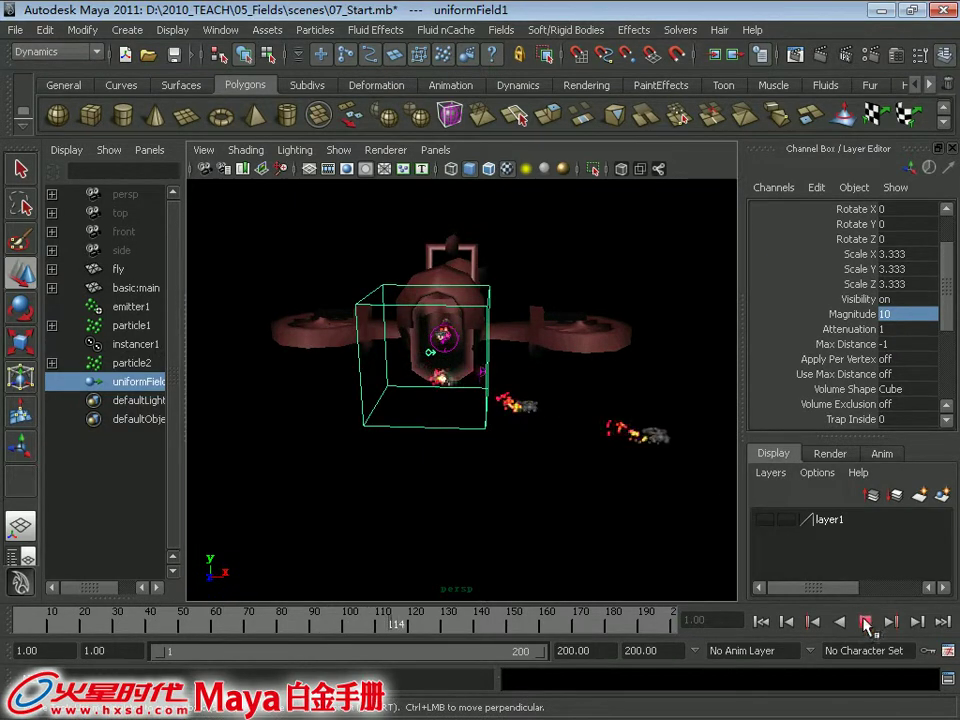
pyautogui.click(865, 621)
# Step: Raise uniformField1's Magnitude to 50 in the Channel Box
pyautogui.moveTo(950, 315); pyautogui.dragTo(956, 386)
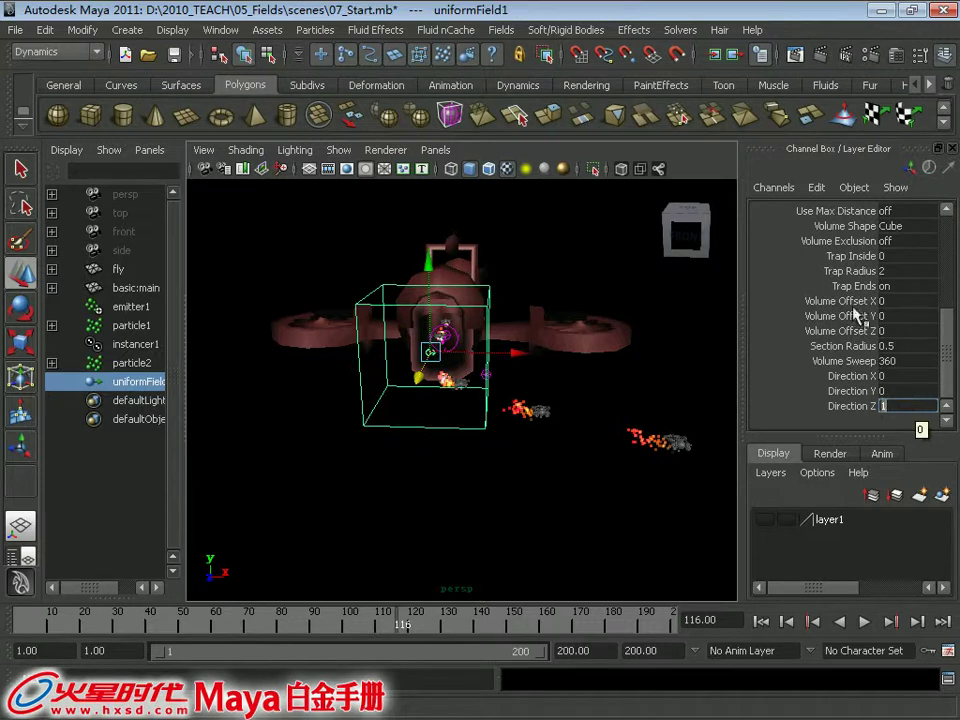
pyautogui.keyDown('alt'); pyautogui.moveTo(560, 450); pyautogui.dragTo(420, 450); pyautogui.keyUp('alt')
pyautogui.moveTo(950, 353); pyautogui.dragTo(955, 283)
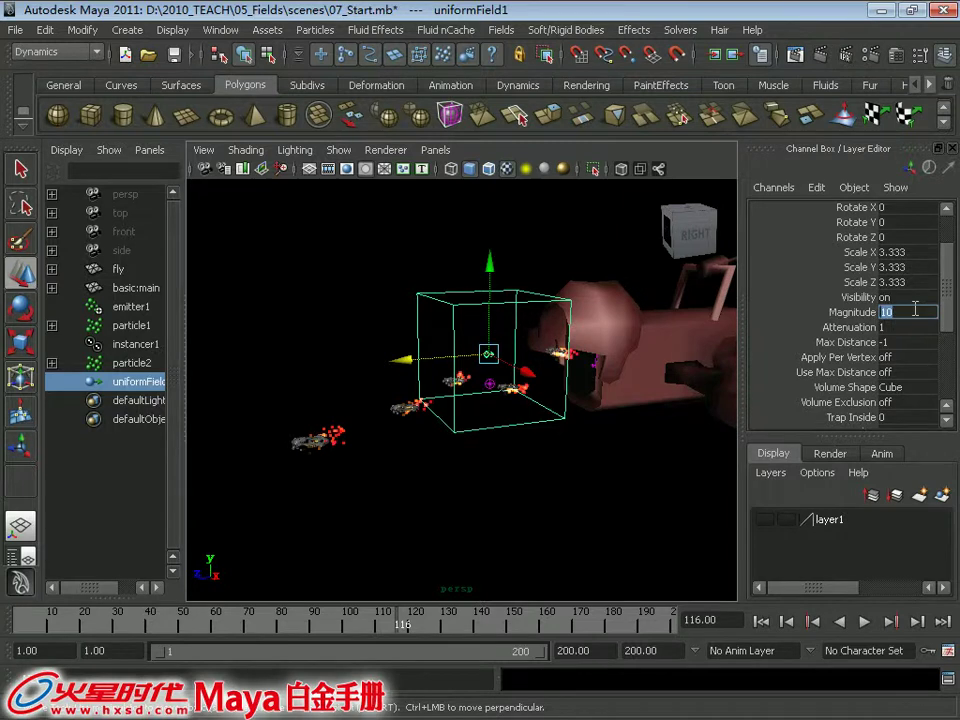
pyautogui.write('50')
pyautogui.press('Return')
# Step: Replay the simulation with the magnitude-50 field, then rewind to the first frame
pyautogui.click(761, 621)
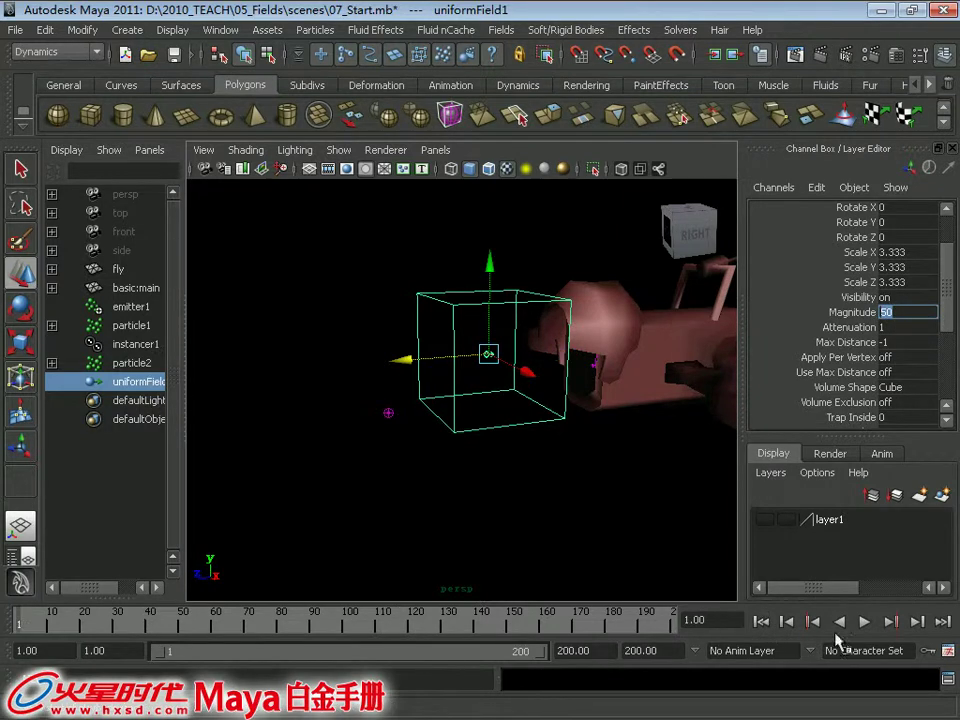
pyautogui.click(865, 621)
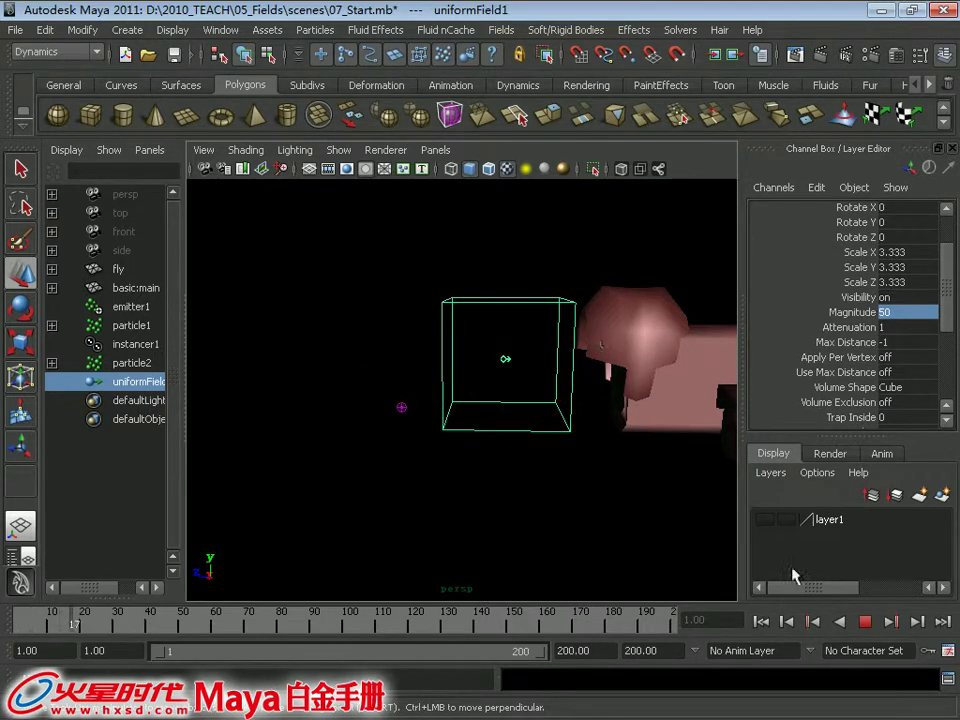
pyautogui.click(865, 623)
pyautogui.click(763, 621)
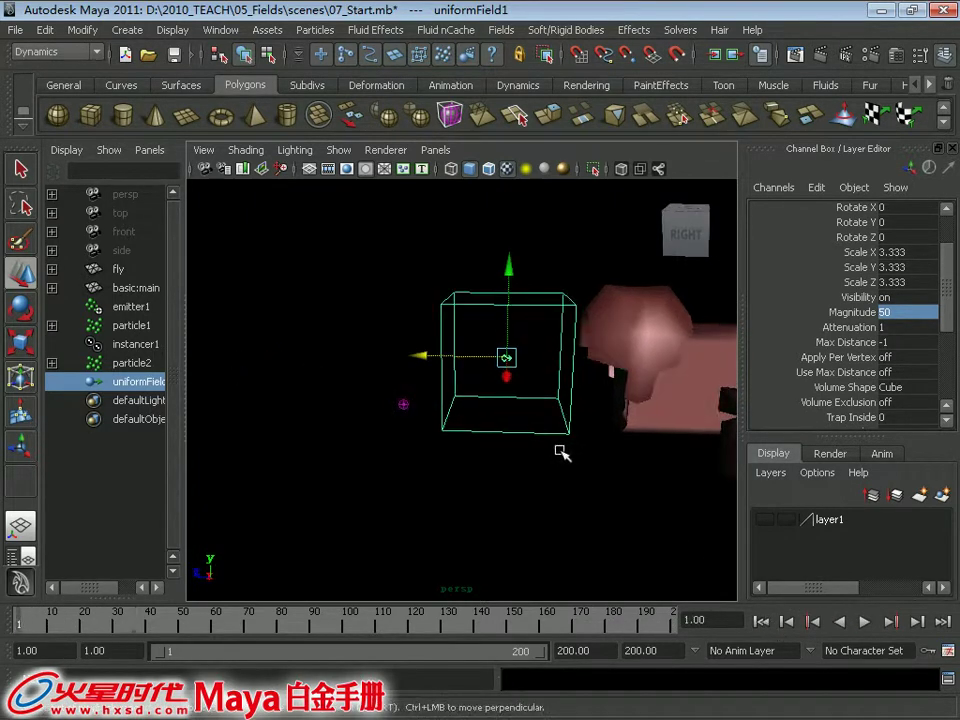
# Step: Scale the uniform field's box up to about 3.96 and deselect it
pyautogui.press('r')
pyautogui.moveTo(553, 371)
pyautogui.mouseDown(button='middle')
pyautogui.moveTo(536, 371)
pyautogui.moveTo(558, 362)
pyautogui.moveTo(504, 354)
pyautogui.mouseUp(button='middle')
pyautogui.press('w')
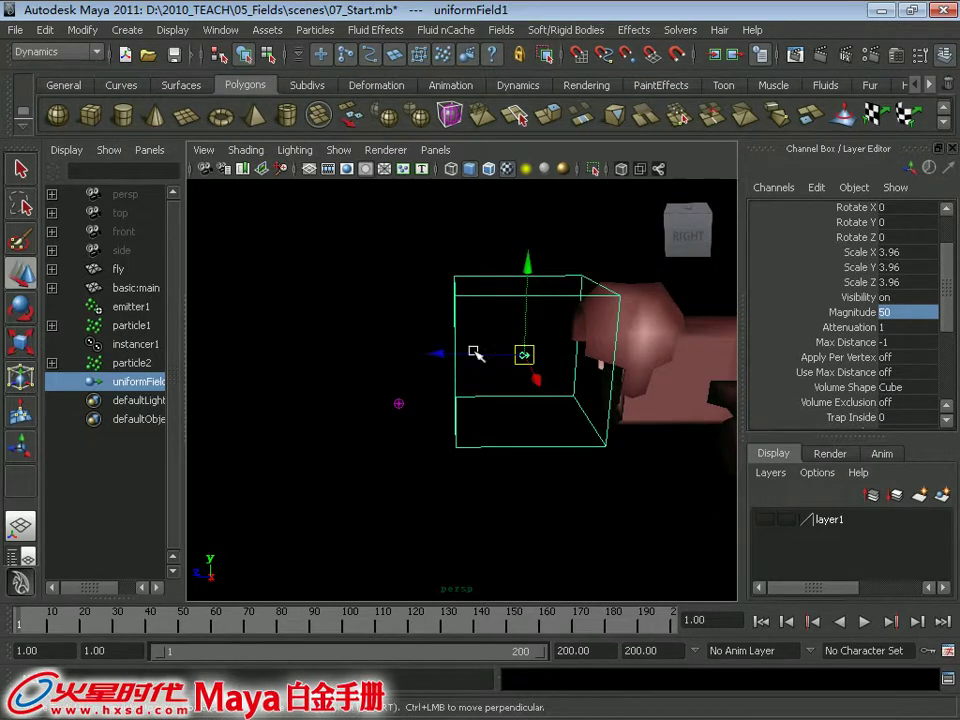
pyautogui.moveTo(482, 356)
pyautogui.keyDown('alt'); pyautogui.mouseDown()
pyautogui.moveTo(516, 403)
pyautogui.moveTo(457, 437)
pyautogui.mouseUp(); pyautogui.keyUp('alt')
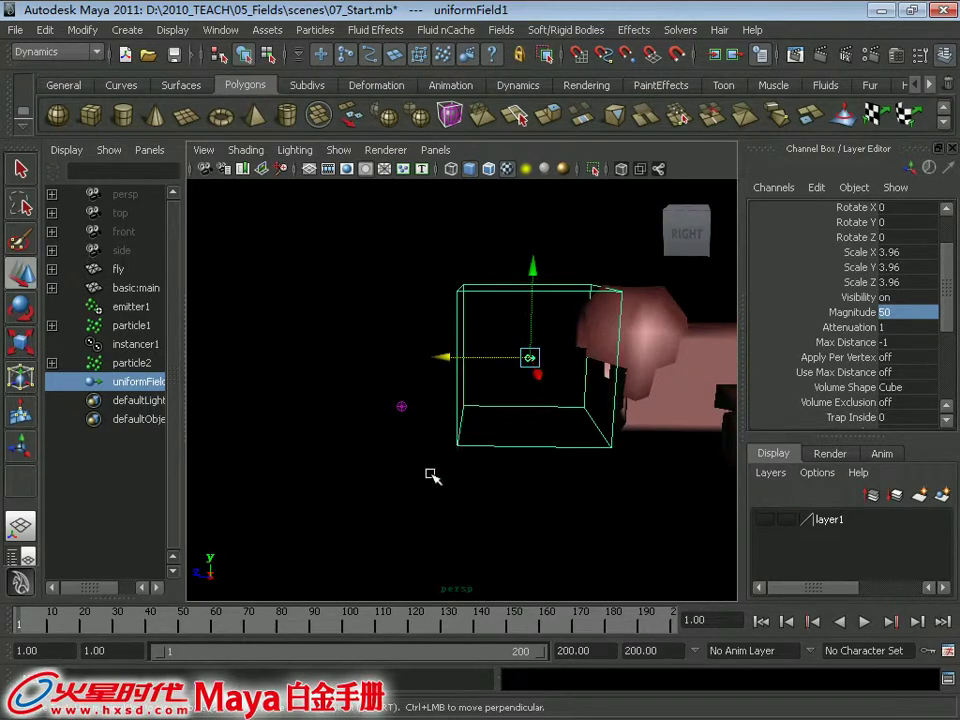
pyautogui.click(432, 453)
# Step: Preview the trail to frame 176, then marquee-select both particle systems
pyautogui.click(865, 622)
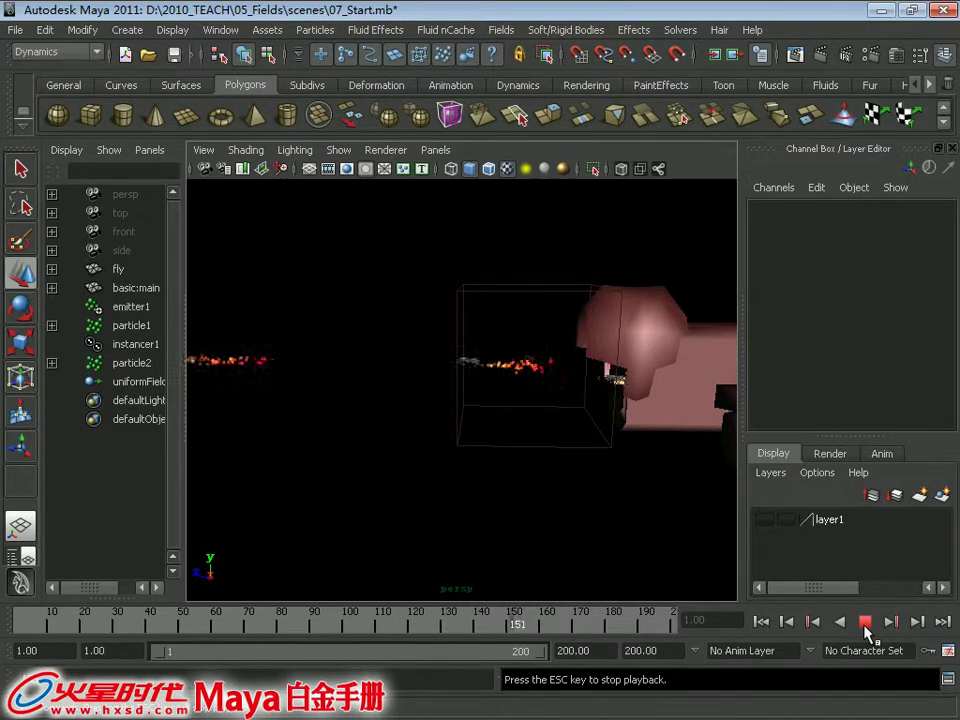
pyautogui.click(865, 622)
pyautogui.keyDown('alt'); pyautogui.moveTo(617, 440); pyautogui.dragTo(381, 447); pyautogui.keyUp('alt')
pyautogui.moveTo(391, 399); pyautogui.dragTo(386, 404)
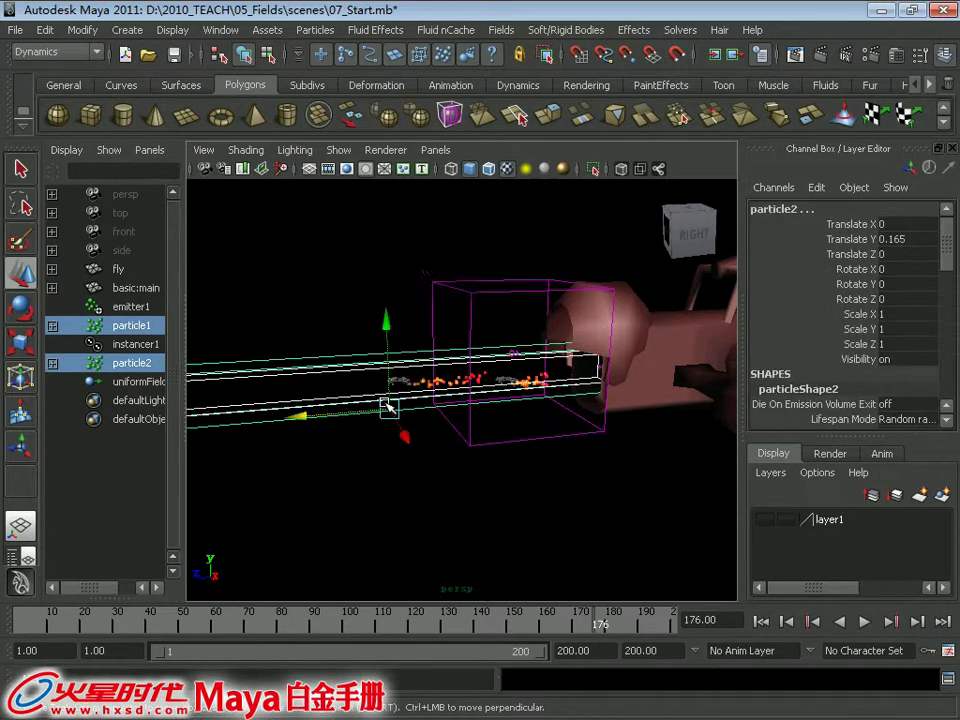
# Step: Add a turbulence field to particle1 with a Cube volume shape
pyautogui.click(137, 330)
pyautogui.click(561, 31)
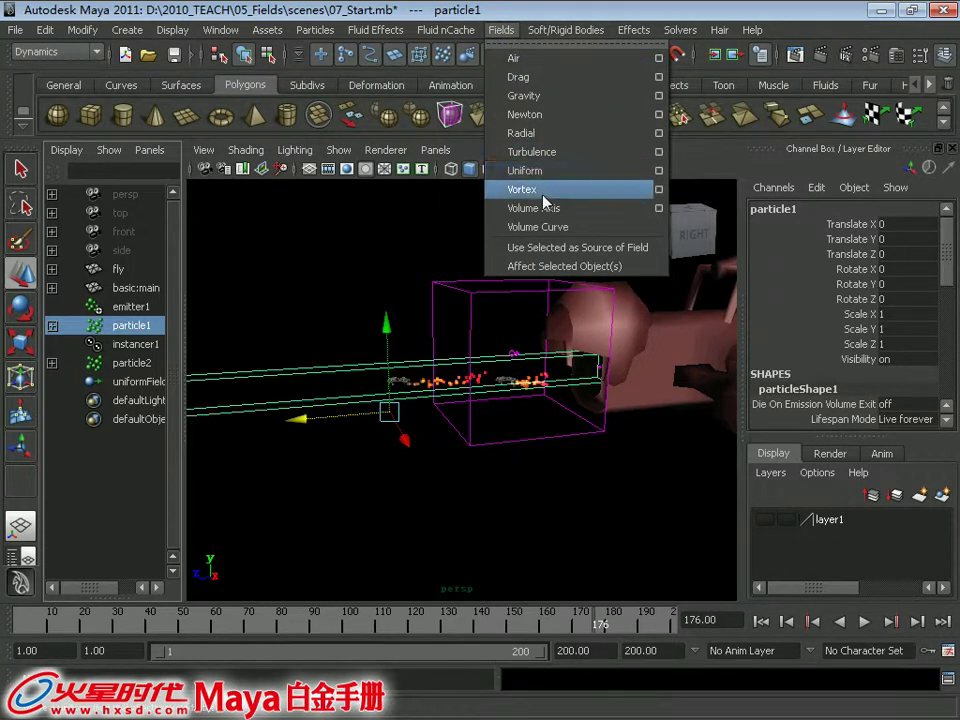
pyautogui.click(568, 160)
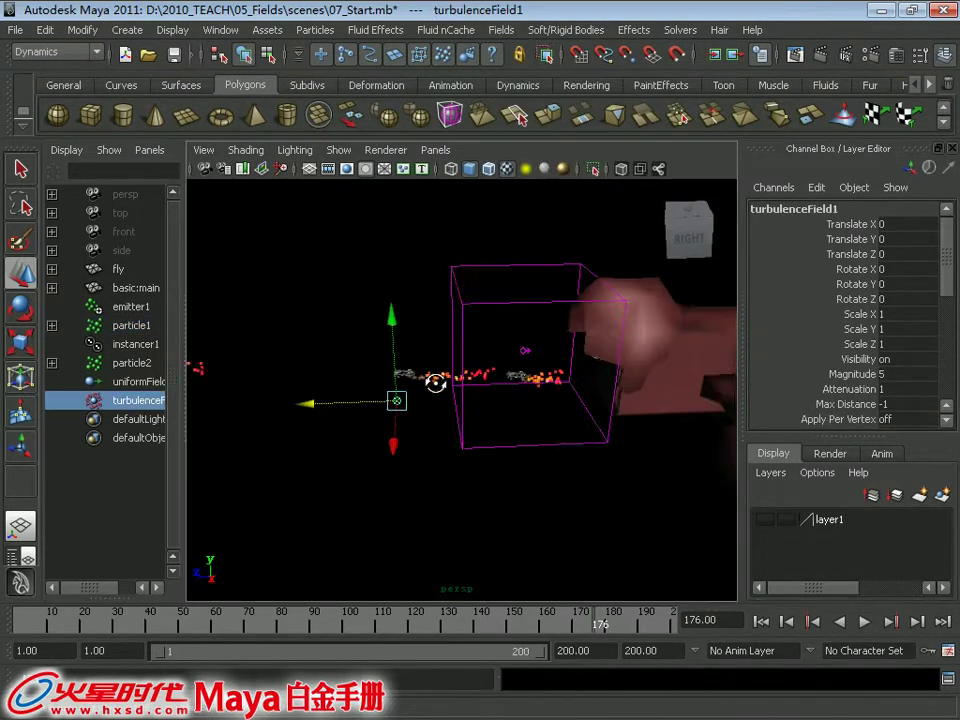
pyautogui.scroll(-2, 951, 290)
pyautogui.moveTo(949, 284); pyautogui.dragTo(937, 324)
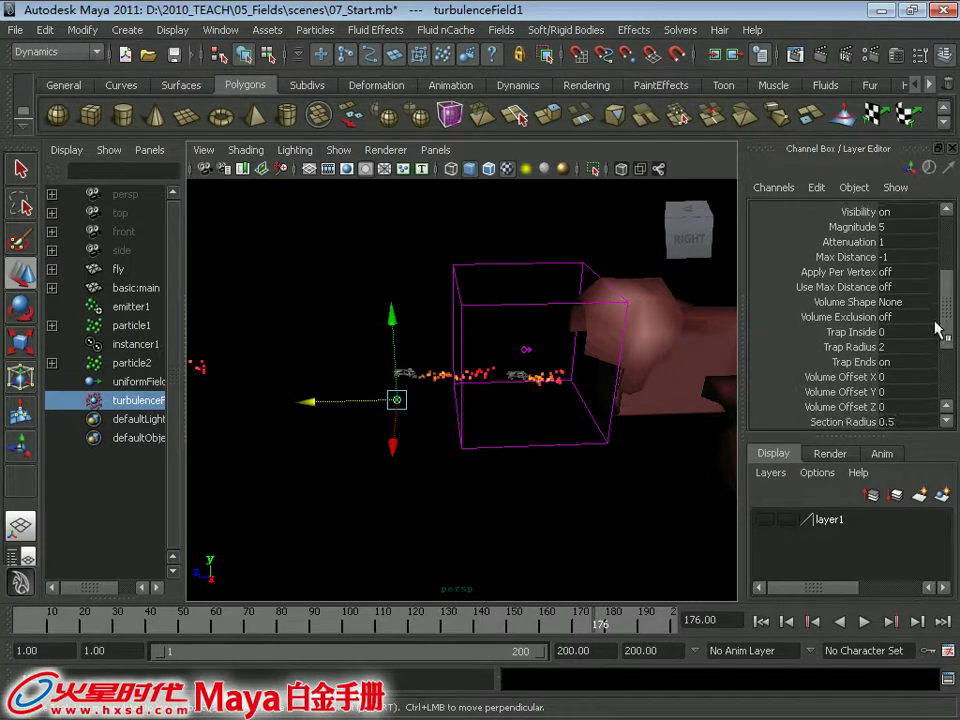
pyautogui.click(918, 316)
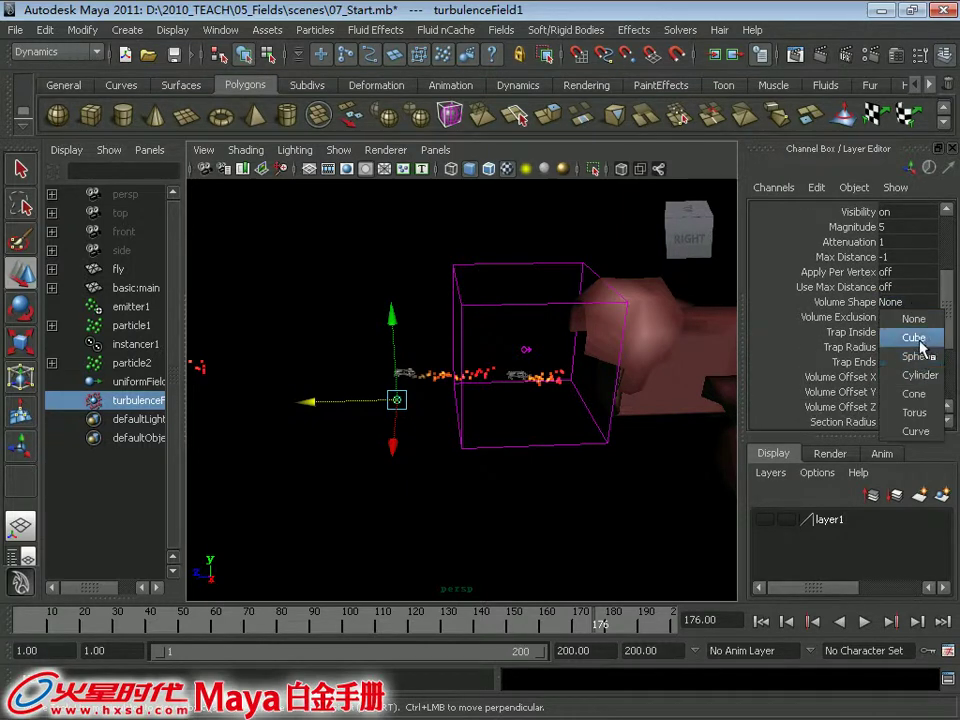
pyautogui.click(918, 336)
# Step: Move the turbulence field's cube beside the uniform field
pyautogui.keyDown('alt'); pyautogui.moveTo(432, 358); pyautogui.dragTo(398, 385); pyautogui.keyUp('alt')
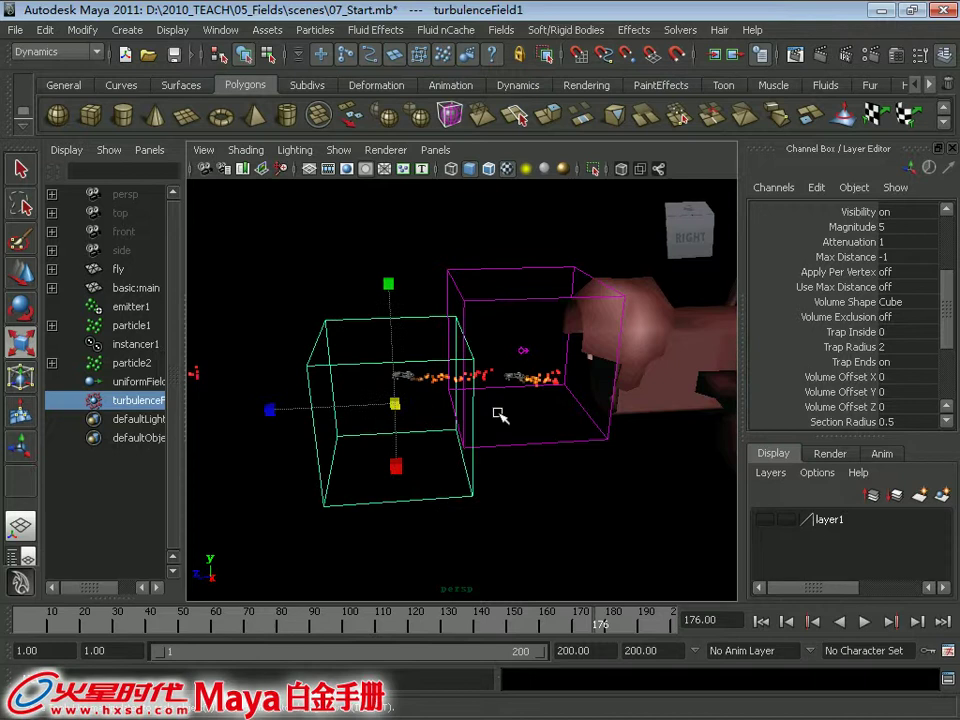
pyautogui.press('w')
pyautogui.moveTo(405, 386)
pyautogui.keyDown('alt'); pyautogui.mouseDown()
pyautogui.moveTo(390, 343)
pyautogui.moveTo(461, 438)
pyautogui.mouseUp(); pyautogui.keyUp('alt')
pyautogui.moveTo(398, 478)
pyautogui.keyDown('alt'); pyautogui.mouseDown()
pyautogui.moveTo(304, 466)
pyautogui.moveTo(328, 458)
pyautogui.mouseUp(); pyautogui.keyUp('alt')
pyautogui.moveTo(368, 350)
pyautogui.mouseDown()
pyautogui.moveTo(378, 292)
pyautogui.moveTo(957, 320)
pyautogui.moveTo(948, 298)
pyautogui.mouseUp()
# Step: Edit the turbulence Magnitude and play back from frame 1 to test it
pyautogui.click(912, 269)
pyautogui.write('20')
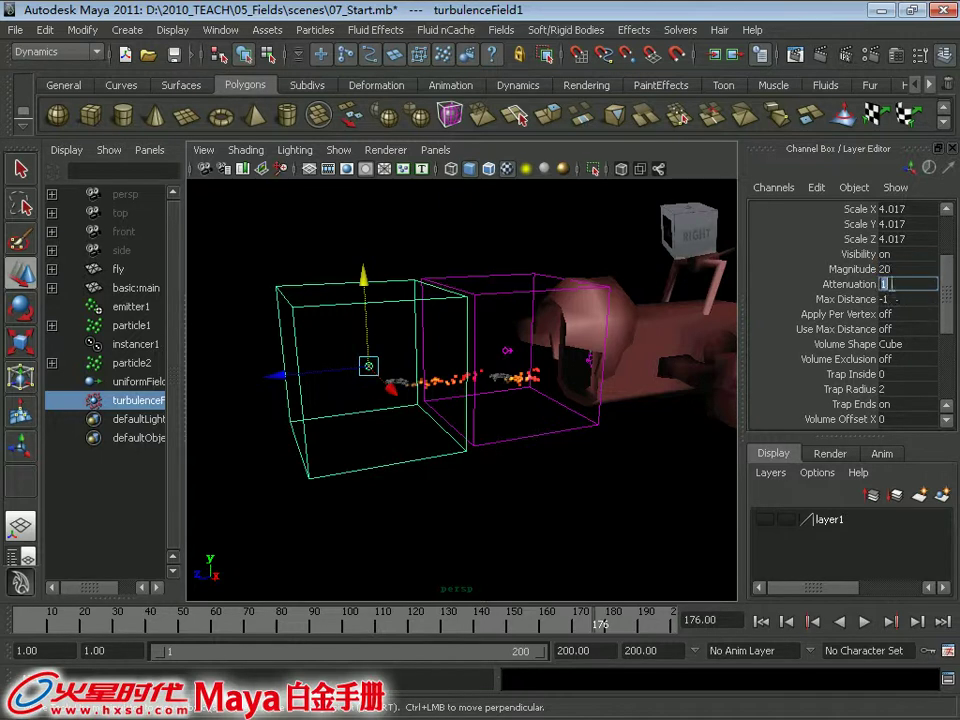
pyautogui.click(761, 621)
pyautogui.click(864, 621)
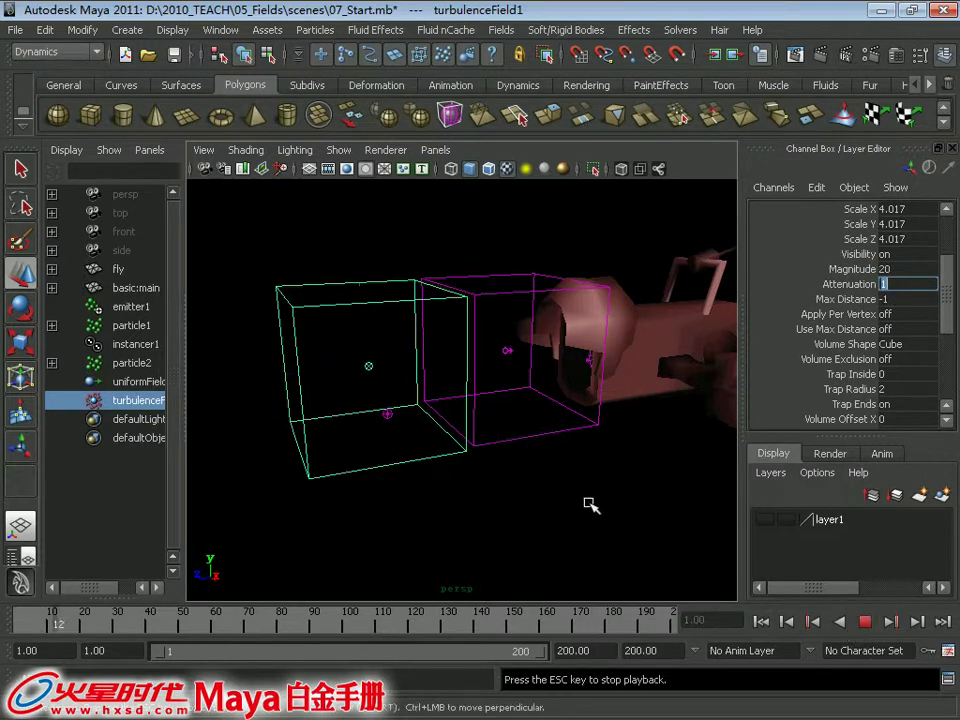
pyautogui.keyDown('alt'); pyautogui.moveTo(557, 469); pyautogui.dragTo(551, 467); pyautogui.keyUp('alt')
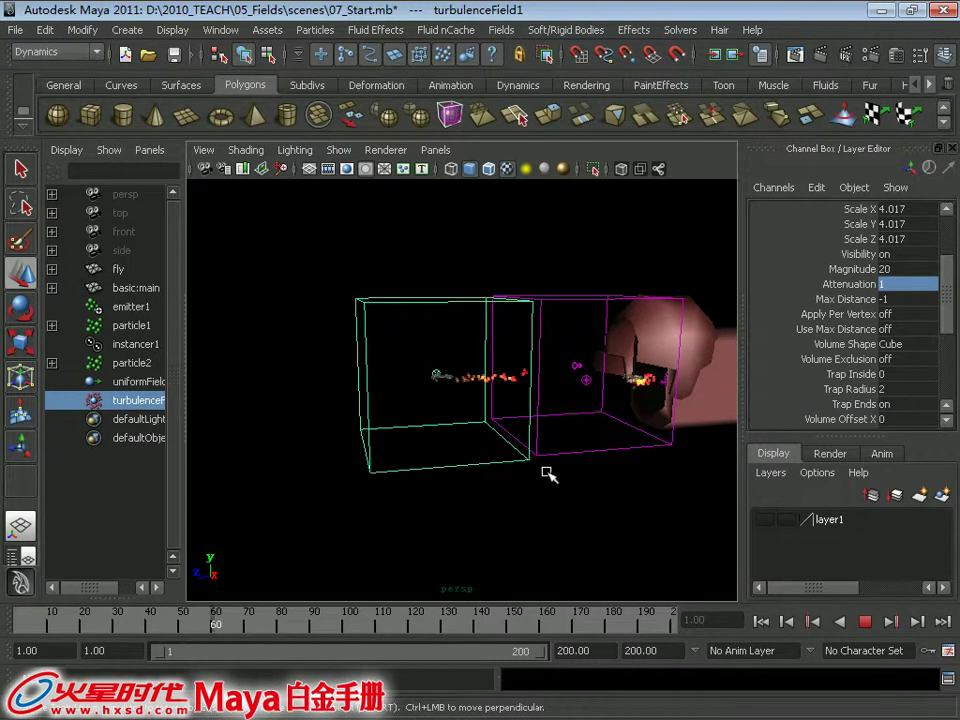
pyautogui.keyDown('alt'); pyautogui.moveTo(531, 432); pyautogui.dragTo(579, 360, button='right'); pyautogui.keyUp('alt')
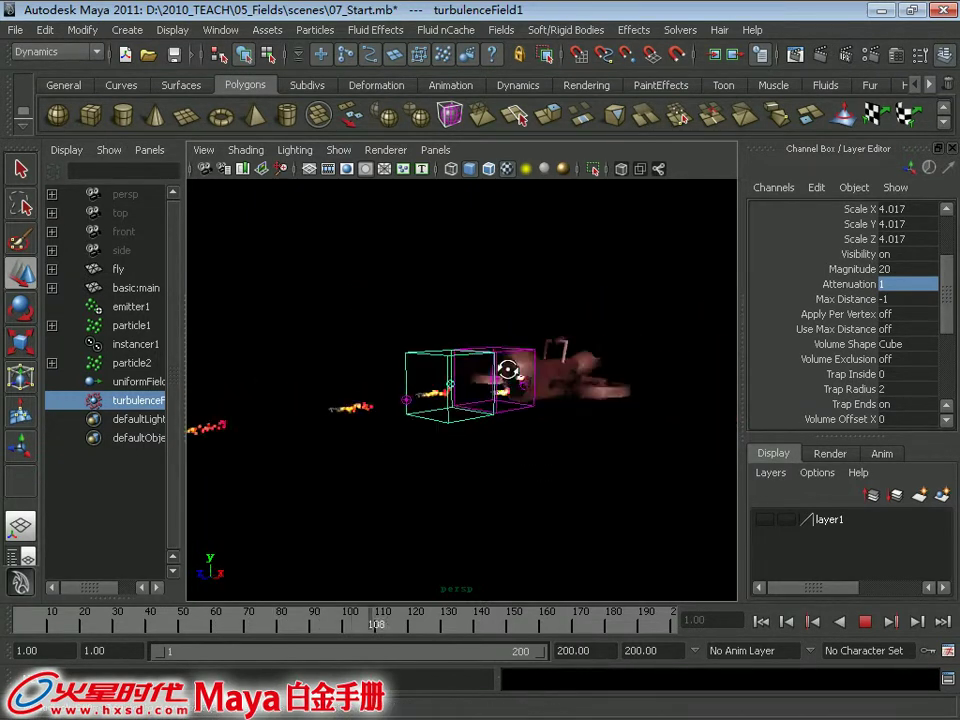
pyautogui.press('Escape')
pyautogui.moveTo(617, 420)
pyautogui.keyDown('alt'); pyautogui.mouseDown()
pyautogui.moveTo(478, 477)
pyautogui.moveTo(403, 448)
pyautogui.mouseUp(); pyautogui.keyUp('alt')
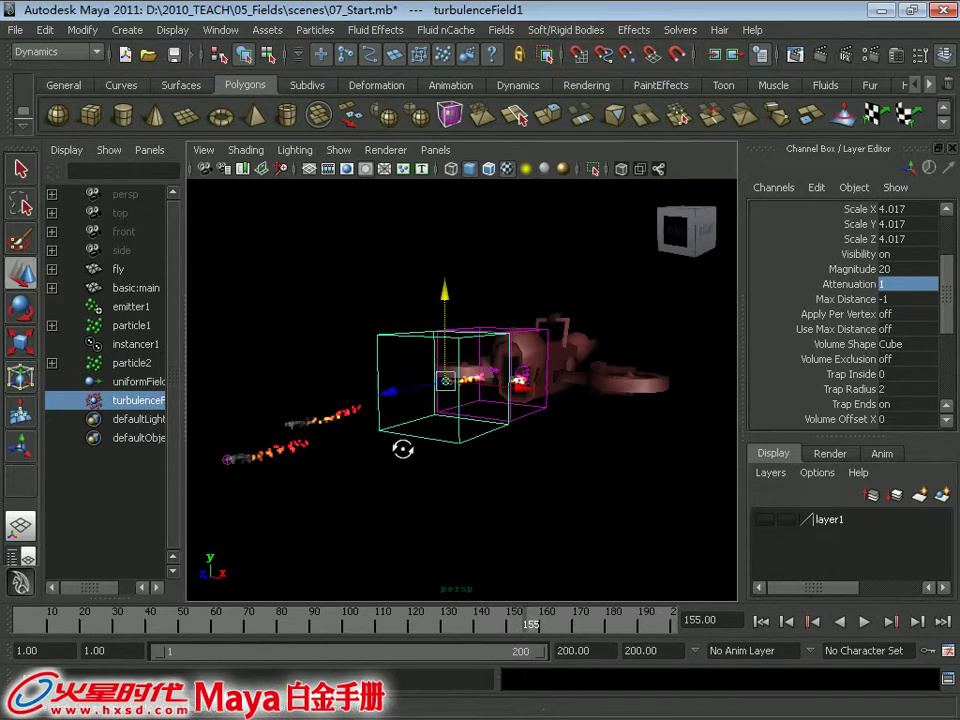
# Step: Set turbulenceField1 Magnitude to 200 and Frequency to 3
pyautogui.doubleClick(904, 270)
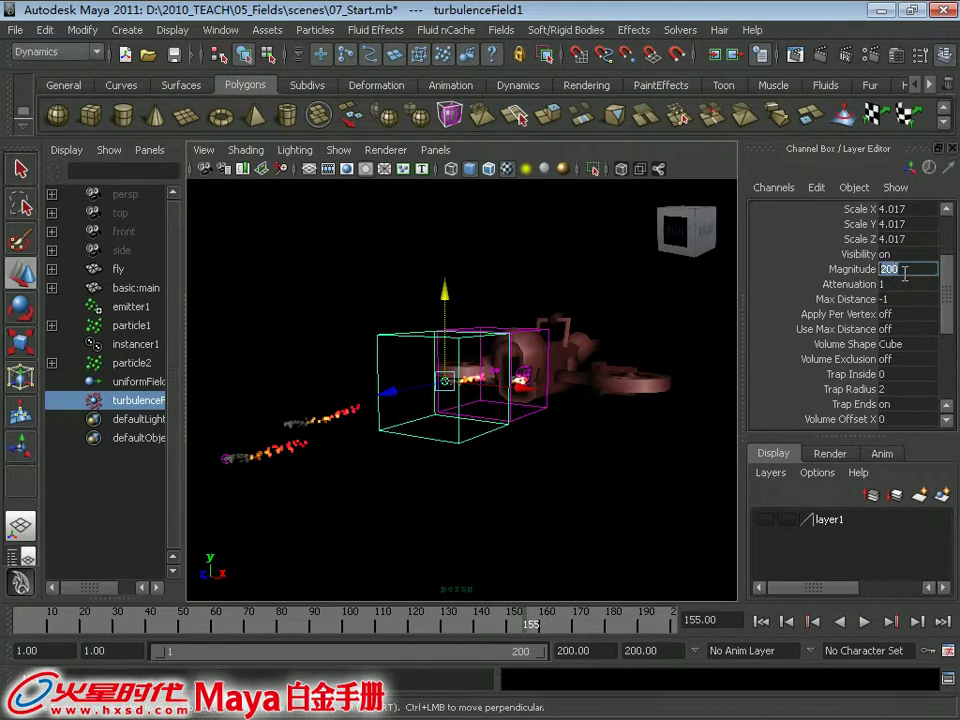
pyautogui.scroll(-3, 925, 346)
pyautogui.scroll(-2, 930, 349)
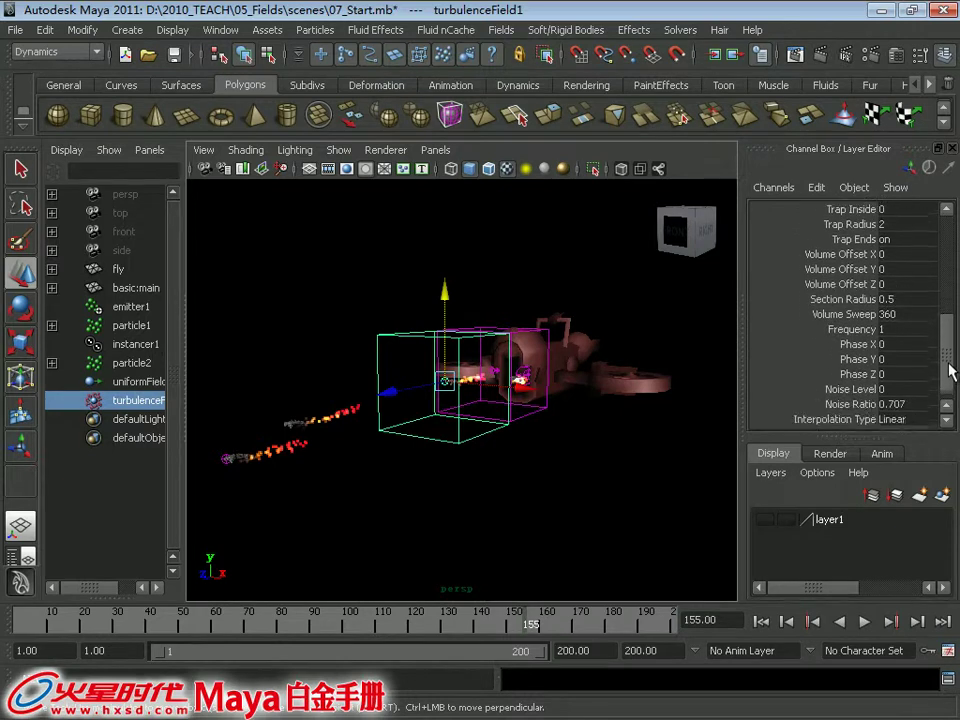
pyautogui.doubleClick(907, 323)
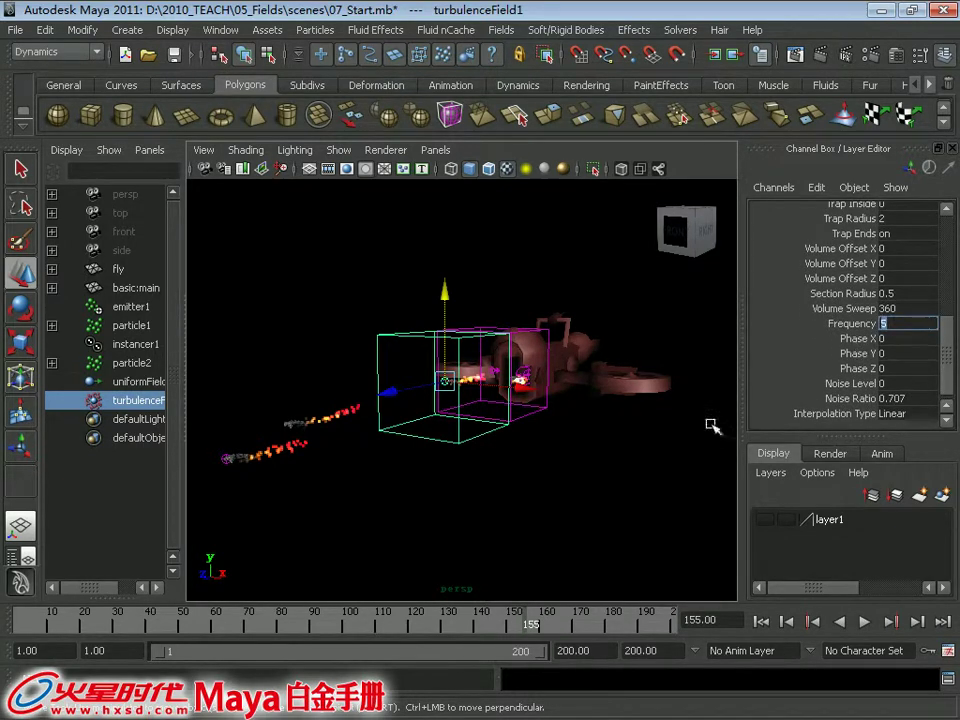
pyautogui.press('Return')
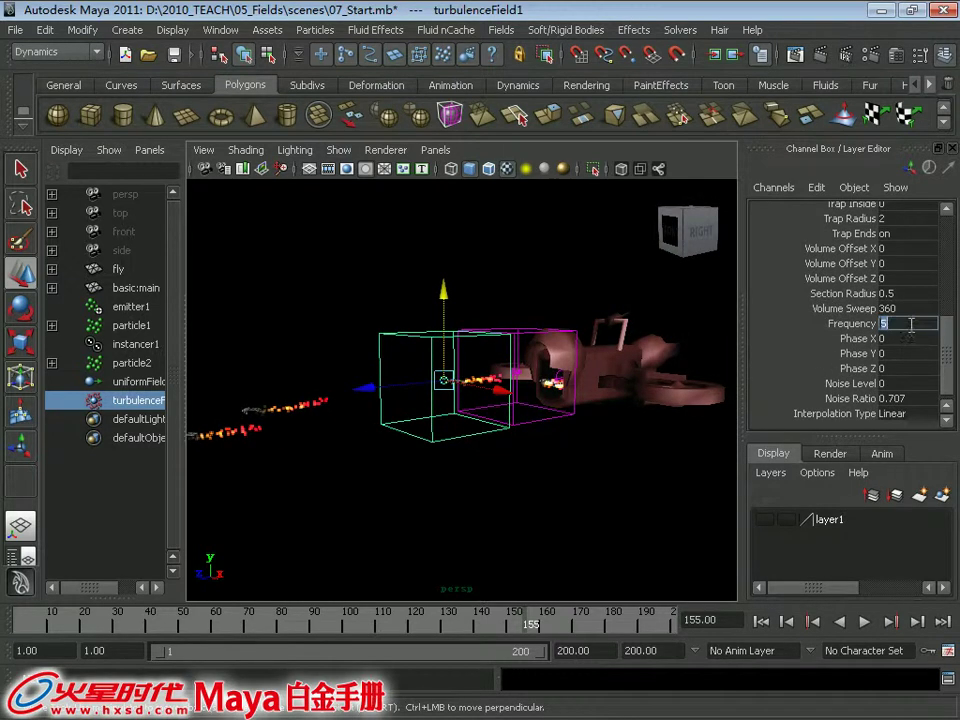
pyautogui.write('3')
pyautogui.press('Return')
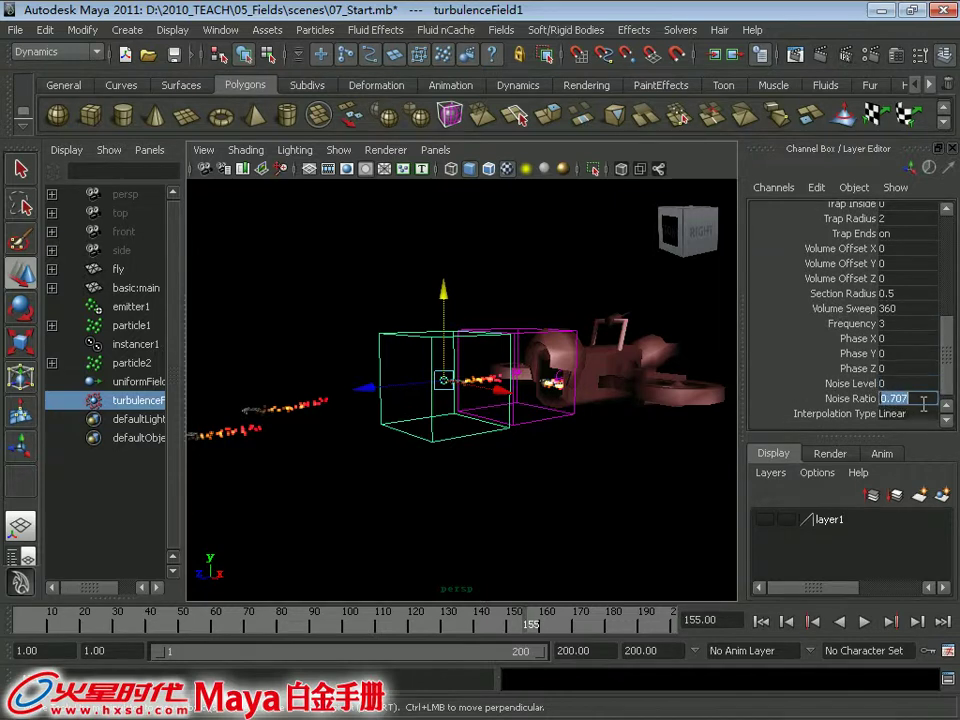
# Step: Change the turbulence Interpolation Type from Linear to Quadratic and rewind to frame 1
pyautogui.scroll(-1, 952, 375)
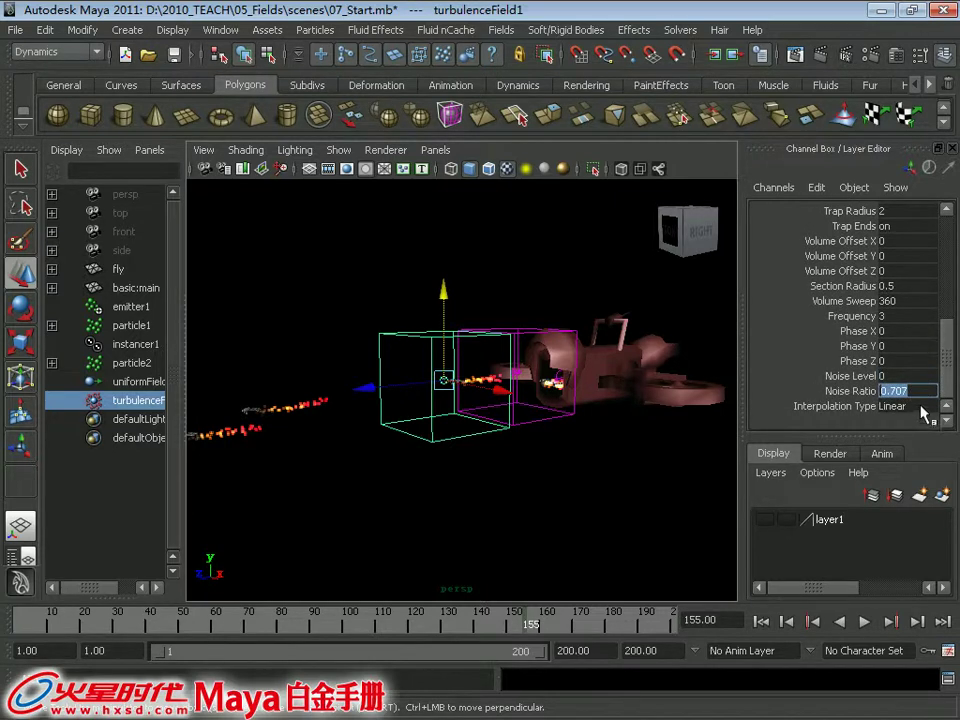
pyautogui.click(923, 410)
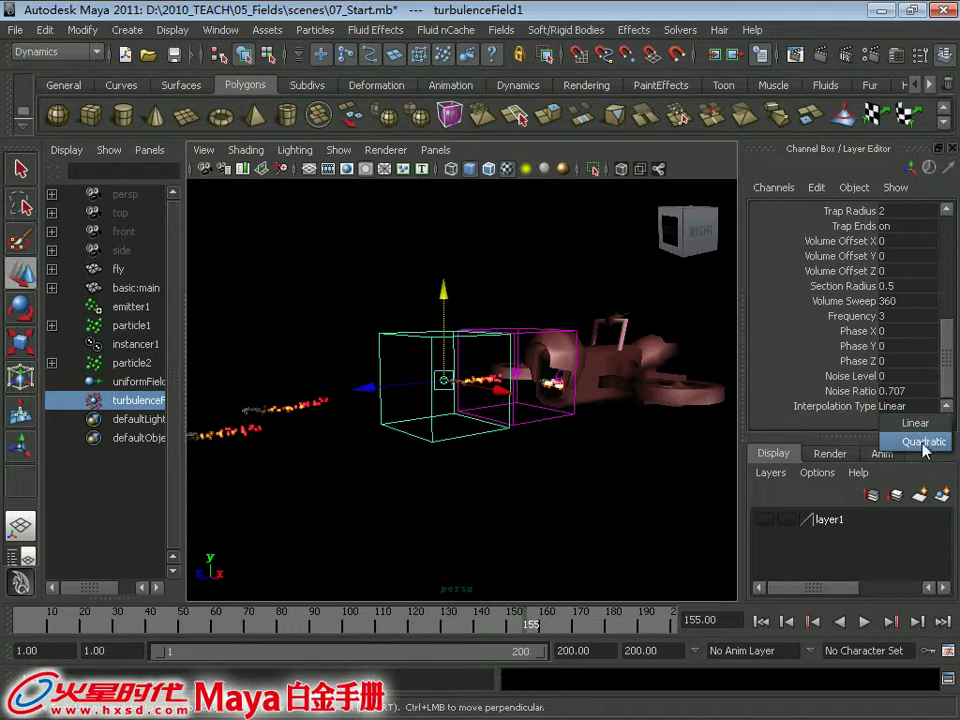
pyautogui.click(924, 442)
pyautogui.keyDown('alt'); pyautogui.moveTo(638, 372); pyautogui.dragTo(591, 379, button='middle'); pyautogui.keyUp('alt')
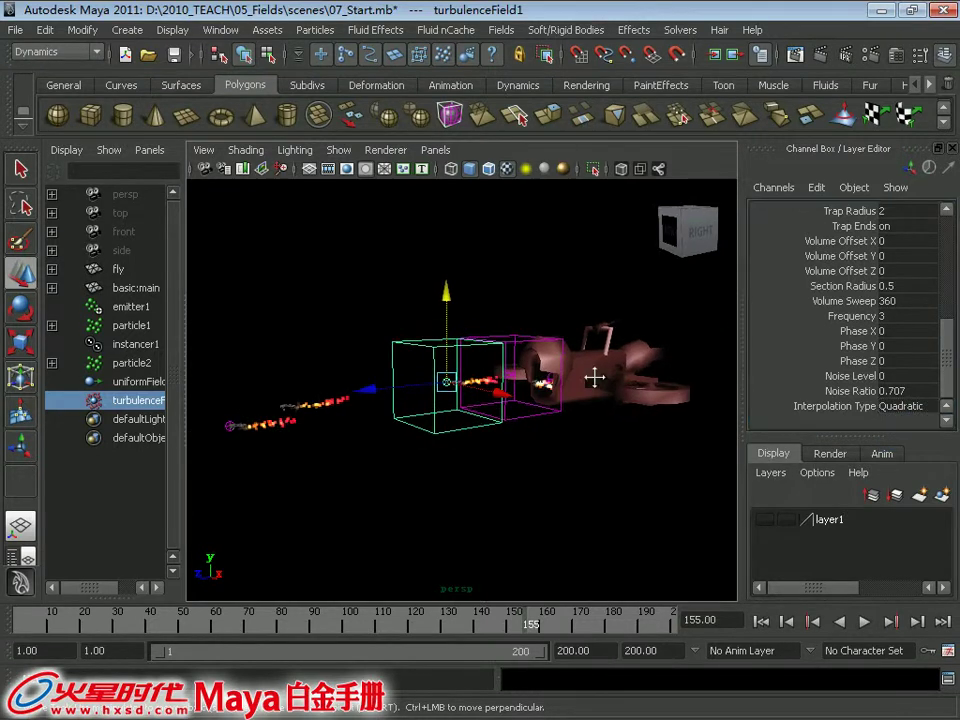
pyautogui.click(776, 622)
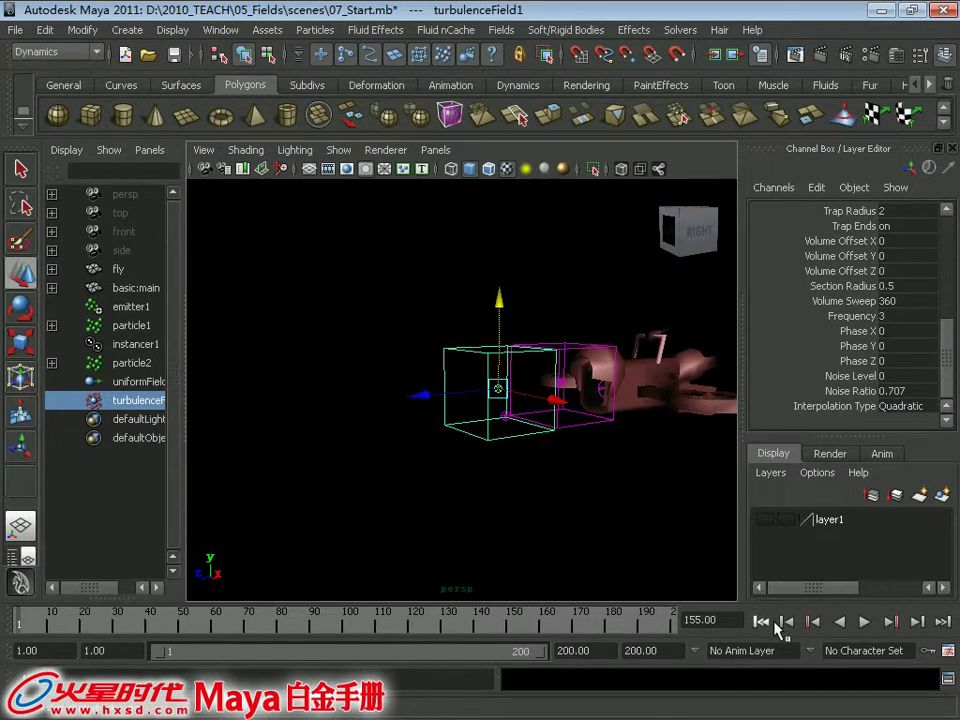
pyautogui.click(860, 622)
pyautogui.click(560, 252)
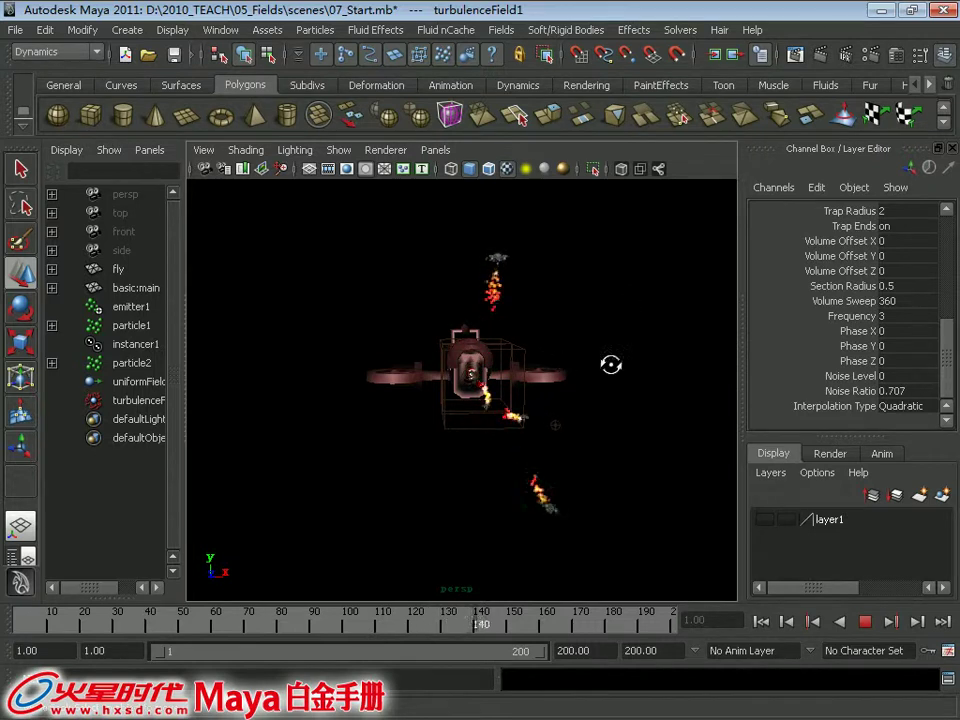
pyautogui.click(866, 621)
pyautogui.click(670, 469)
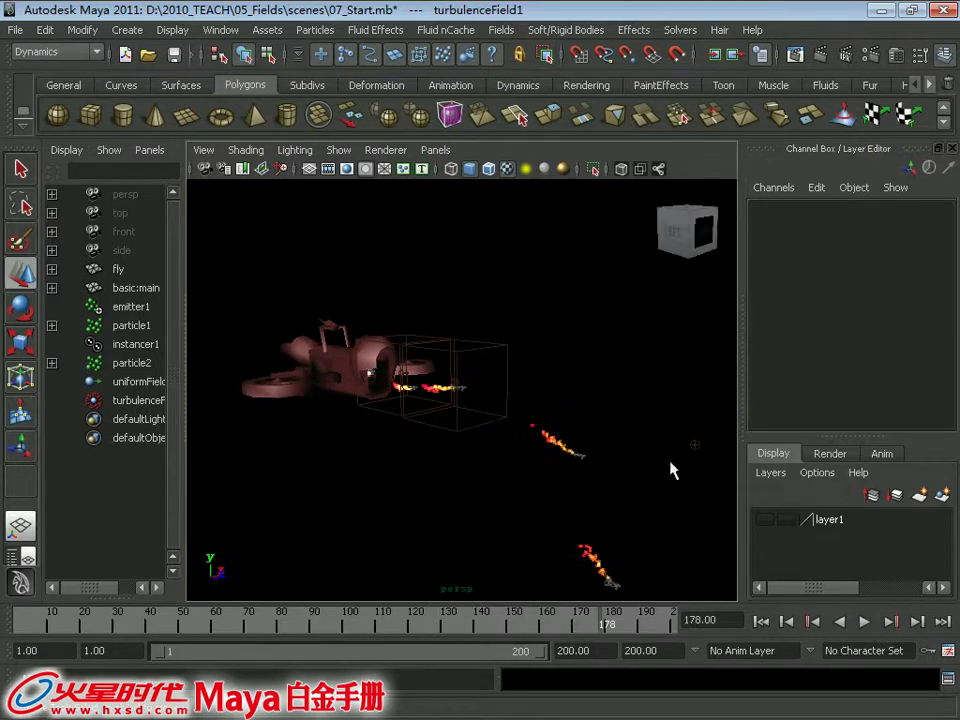
pyautogui.keyDown('alt'); pyautogui.moveTo(670, 469); pyautogui.dragTo(407, 338); pyautogui.keyUp('alt')
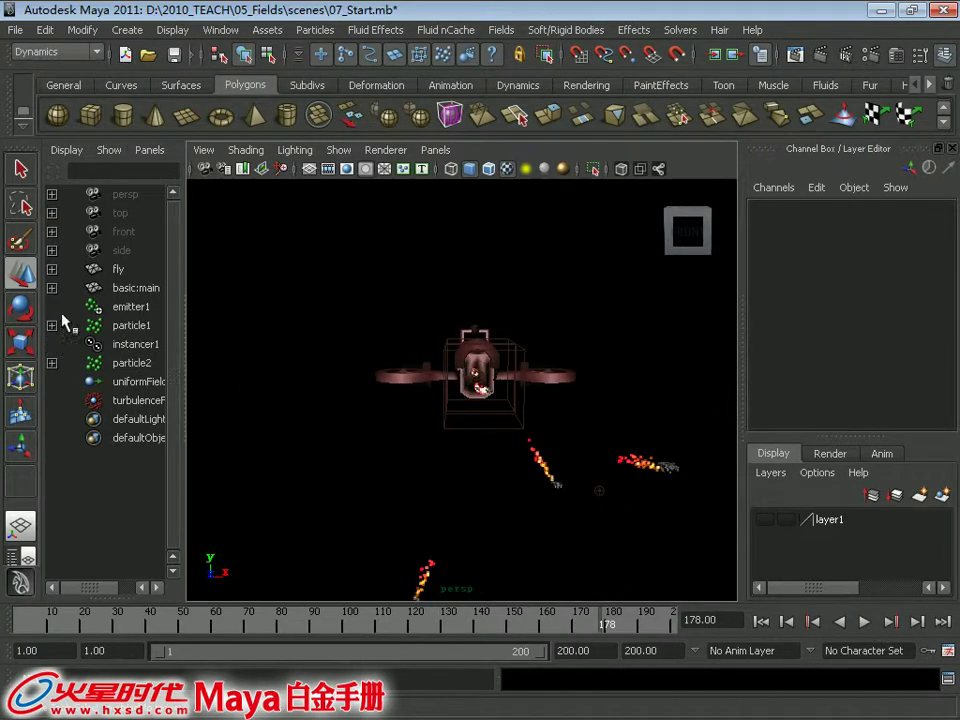
pyautogui.click(130, 400)
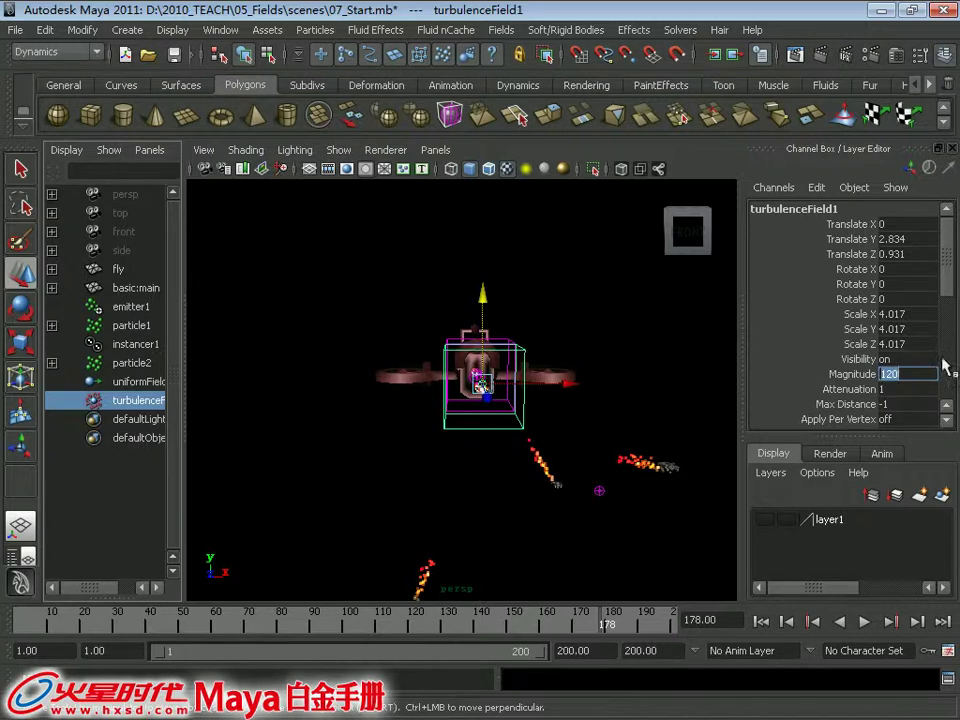
# Step: Replay the trail with turbulence Magnitude 60 from several angles, then select emitter1
pyautogui.click(764, 628)
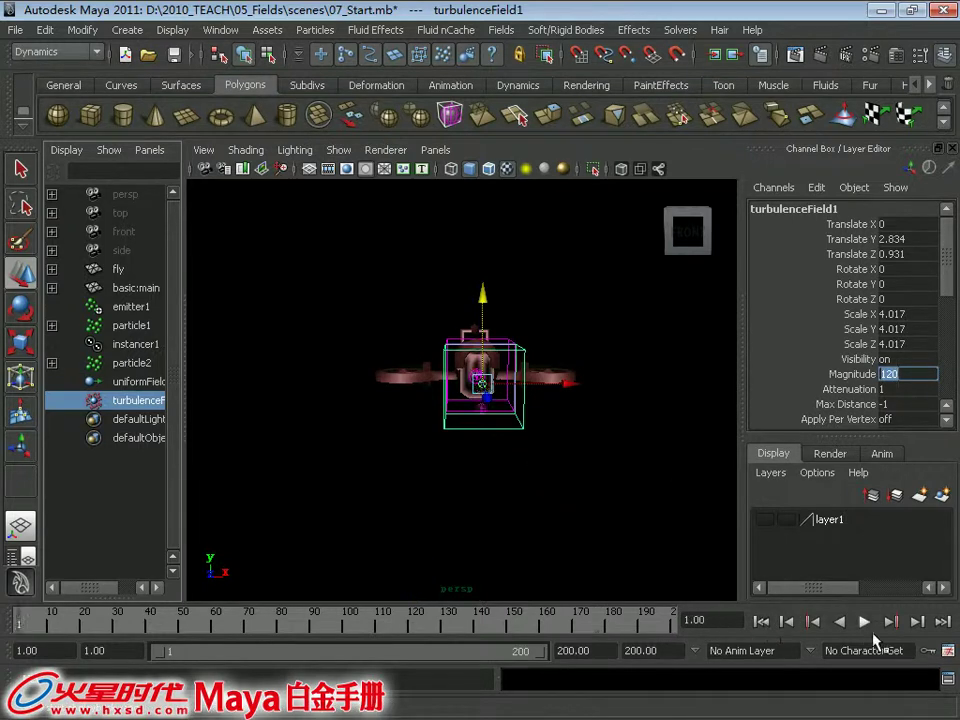
pyautogui.click(864, 621)
pyautogui.moveTo(558, 386)
pyautogui.keyDown('alt'); pyautogui.mouseDown()
pyautogui.moveTo(608, 482)
pyautogui.moveTo(561, 480)
pyautogui.mouseUp(); pyautogui.keyUp('alt')
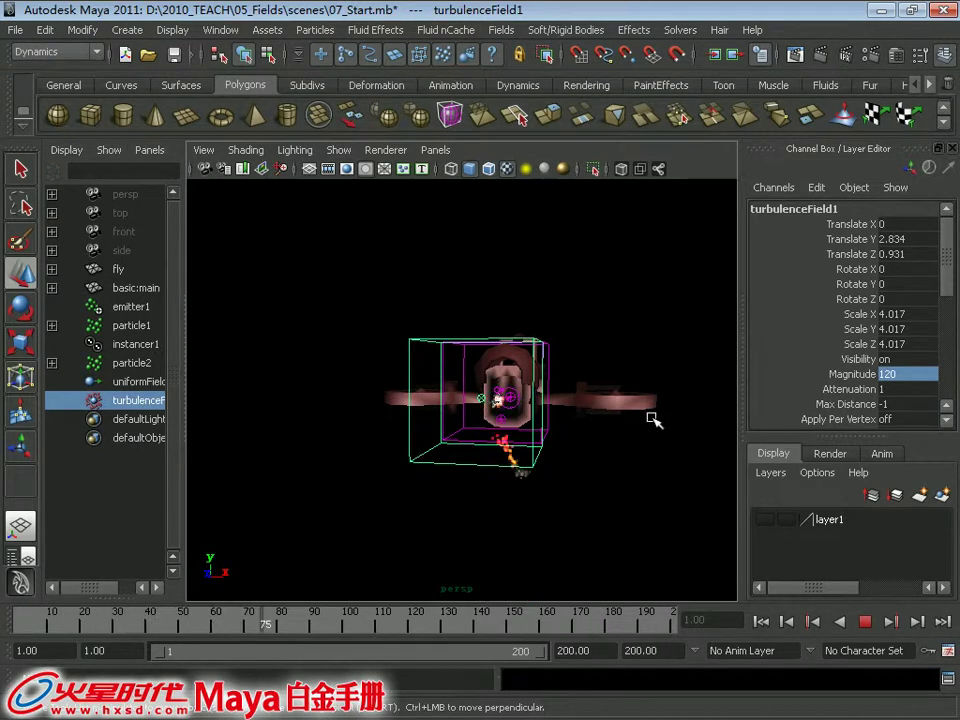
pyautogui.press('Escape')
pyautogui.write('60')
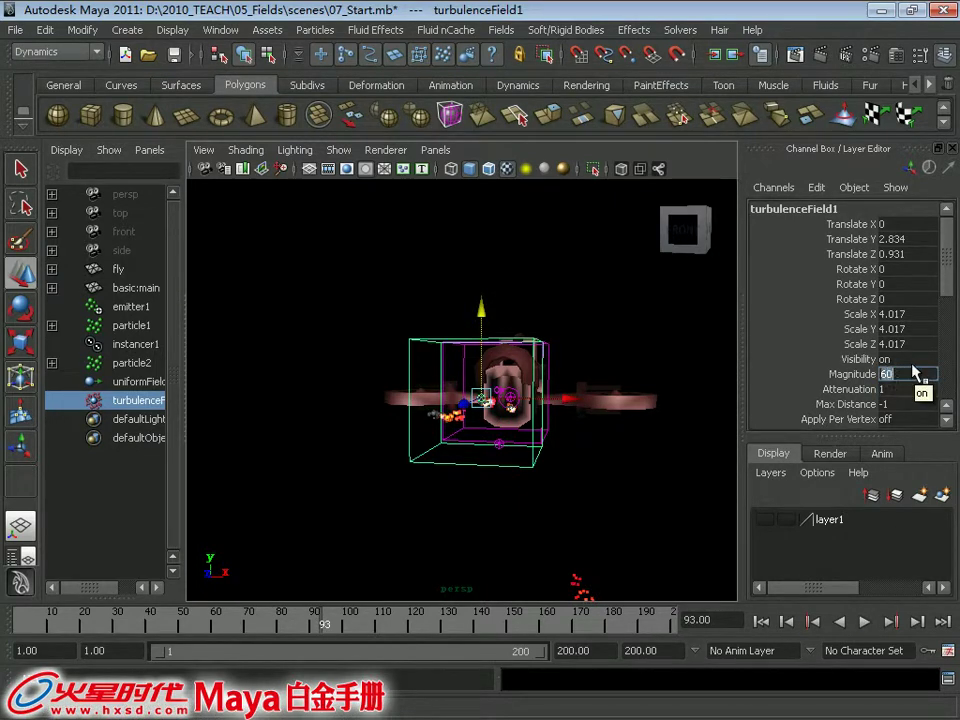
pyautogui.click(868, 626)
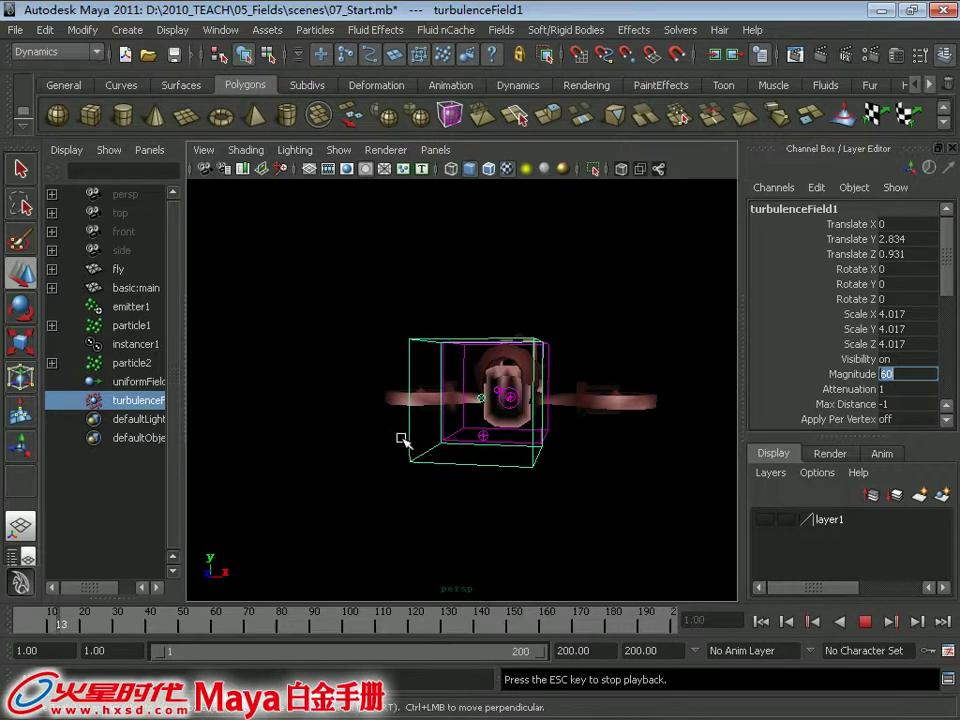
pyautogui.keyDown('alt'); pyautogui.moveTo(500, 423); pyautogui.dragTo(447, 433); pyautogui.keyUp('alt')
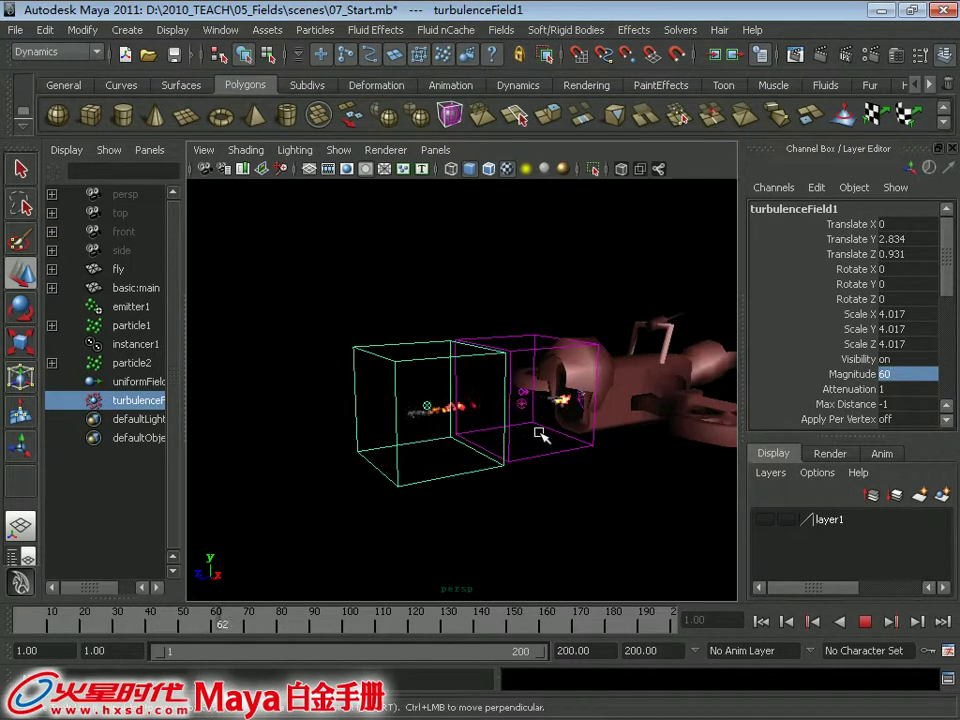
pyautogui.keyDown('alt'); pyautogui.moveTo(553, 399); pyautogui.dragTo(535, 337); pyautogui.keyUp('alt')
pyautogui.press('Escape')
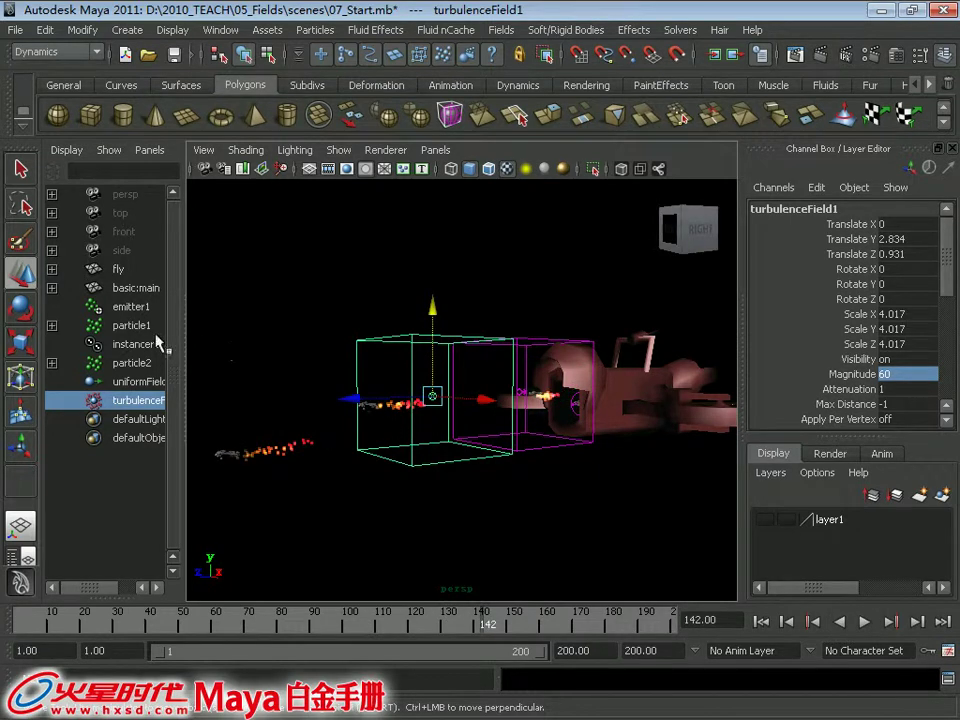
pyautogui.click(138, 310)
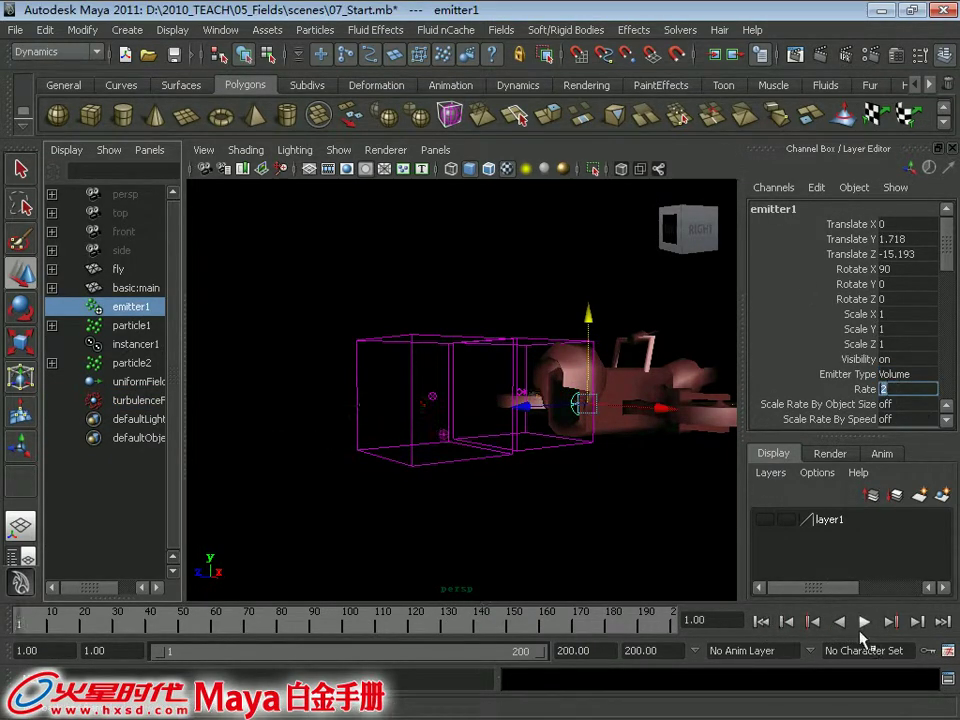
# Step: Select uniformField1 and turbulenceField1 and hide them with Ctrl+H
pyautogui.click(864, 622)
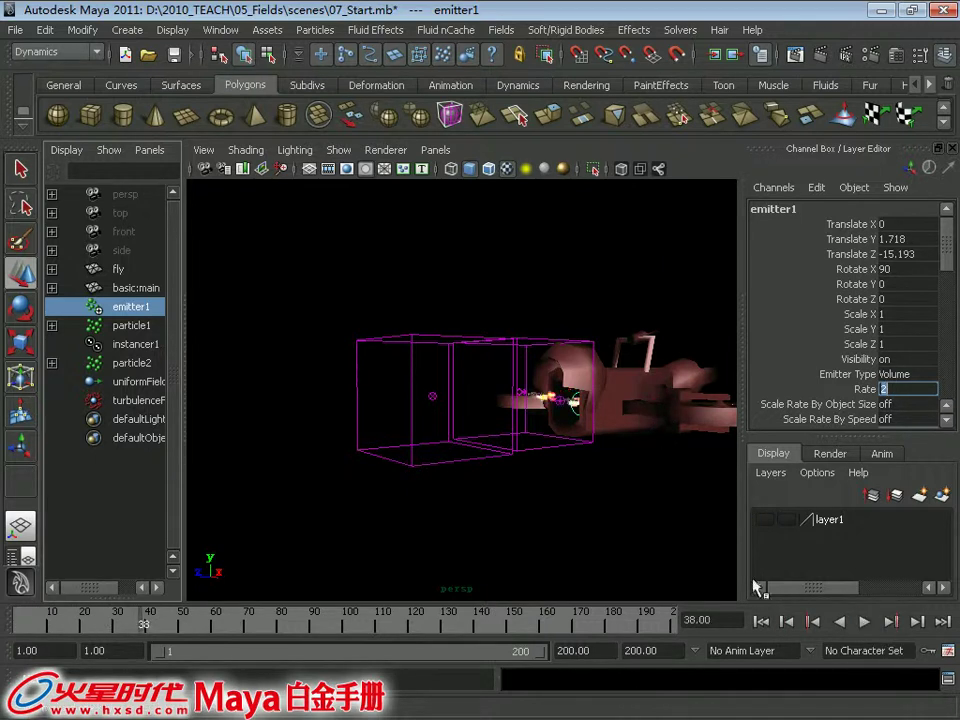
pyautogui.press('Escape')
pyautogui.moveTo(340, 345); pyautogui.dragTo(505, 490)
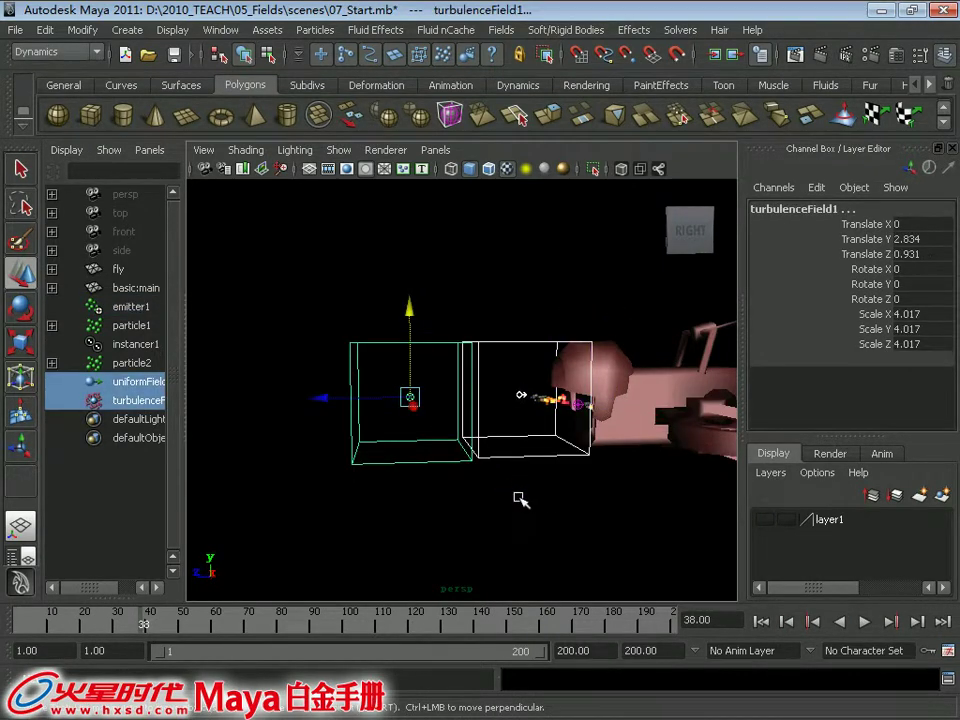
pyautogui.click(521, 498)
# Step: Replay the unobstructed exhaust trail to frame 171, then select uniformField1
pyautogui.keyDown('alt'); pyautogui.moveTo(538, 449); pyautogui.dragTo(624, 444); pyautogui.keyUp('alt')
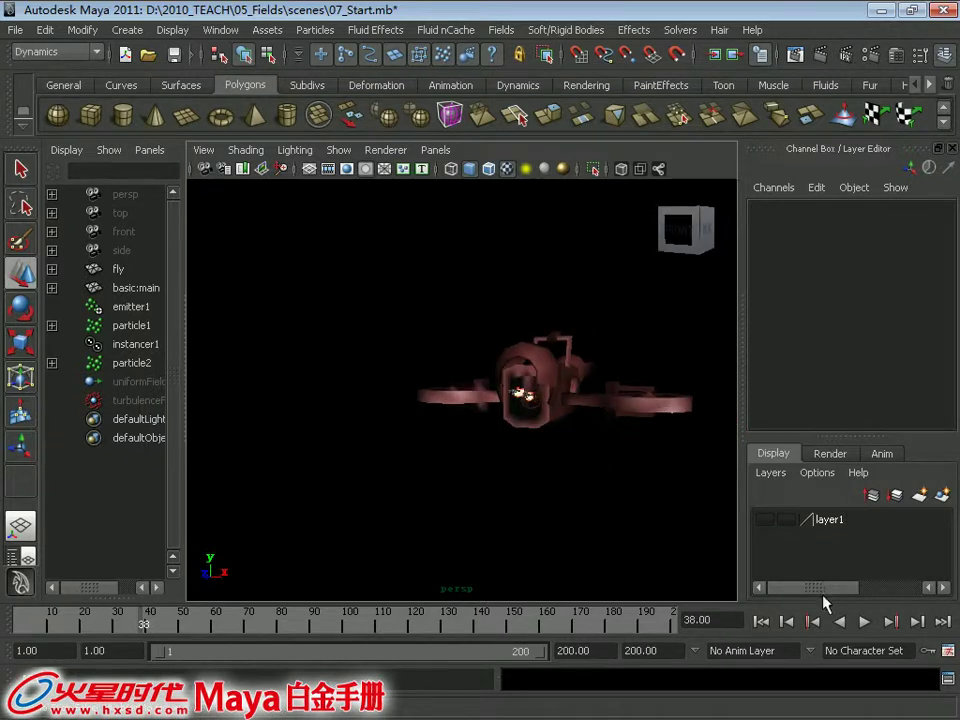
pyautogui.click(760, 621)
pyautogui.keyDown('alt'); pyautogui.moveTo(439, 396); pyautogui.dragTo(461, 401); pyautogui.keyUp('alt')
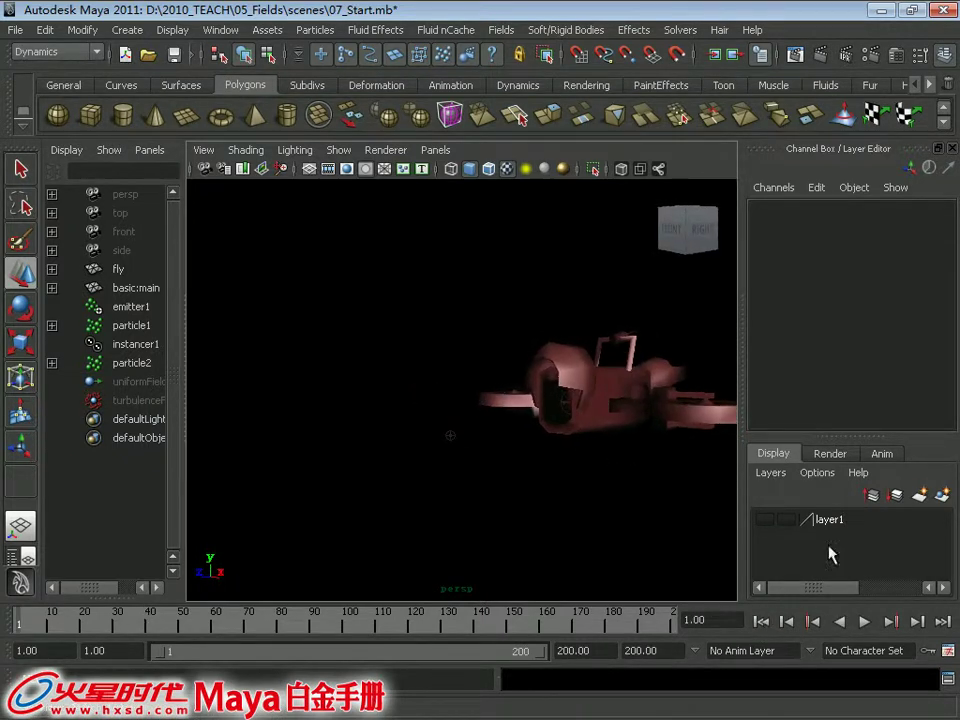
pyautogui.click(865, 622)
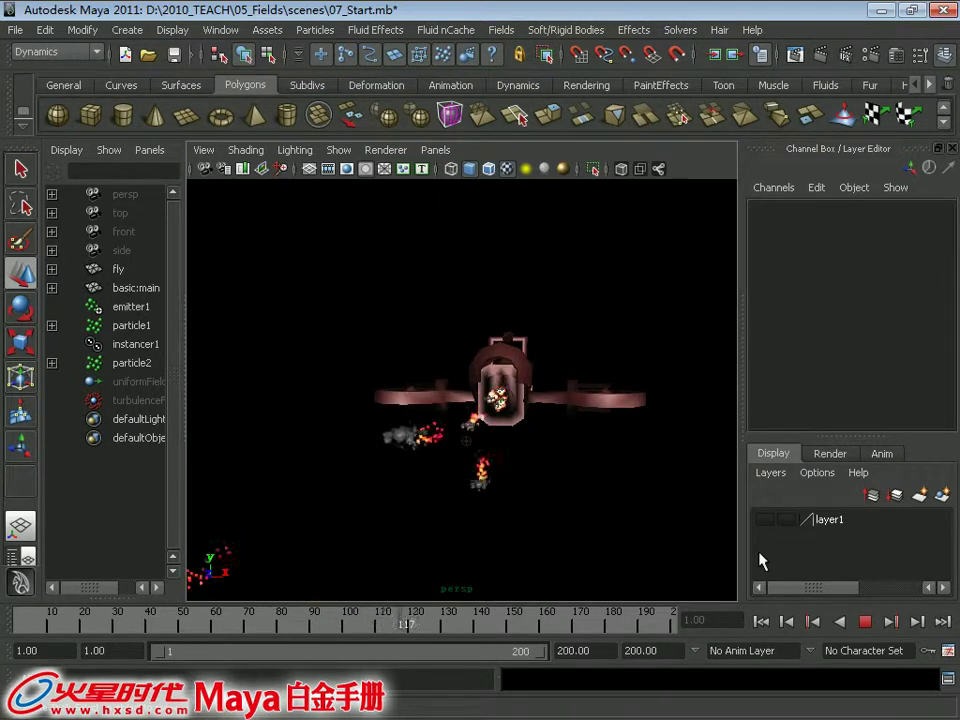
pyautogui.keyDown('alt'); pyautogui.moveTo(500, 420); pyautogui.dragTo(455, 425); pyautogui.keyUp('alt')
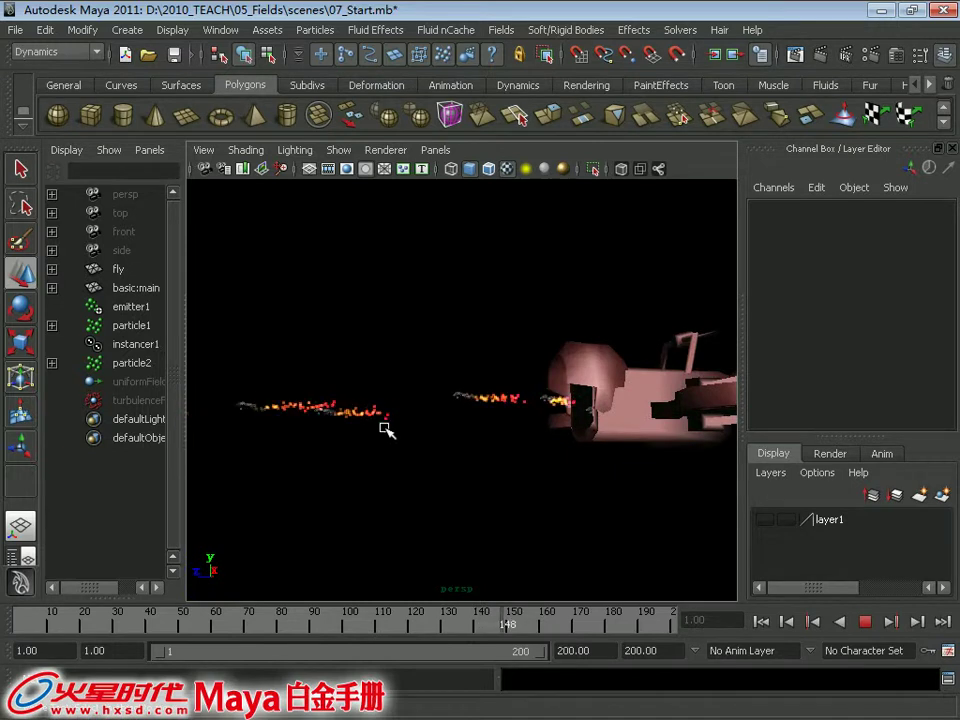
pyautogui.click(868, 620)
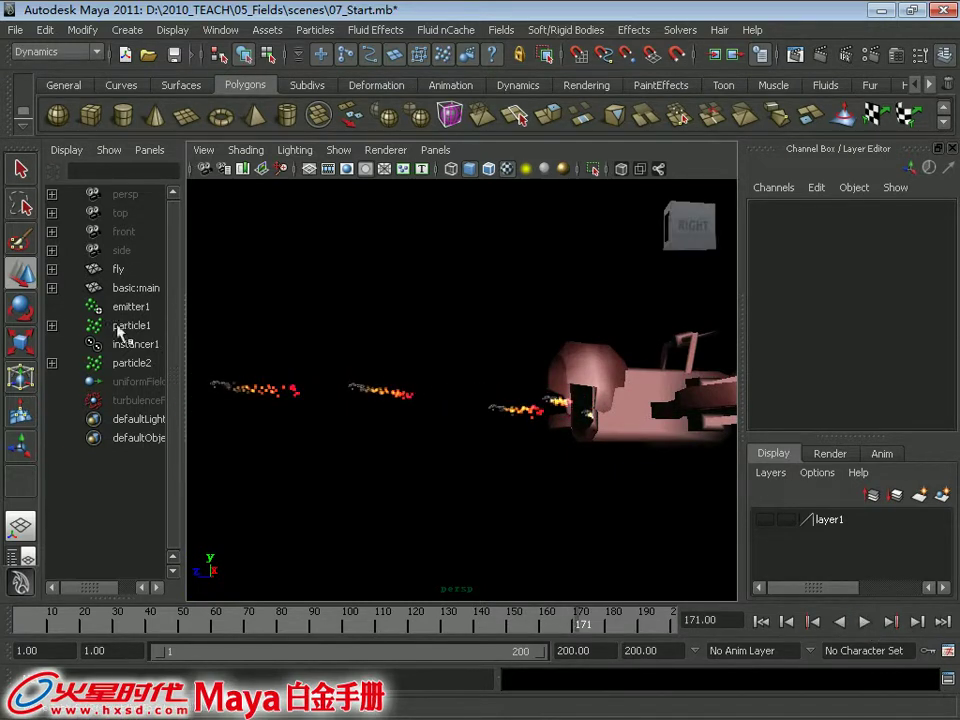
pyautogui.click(137, 381)
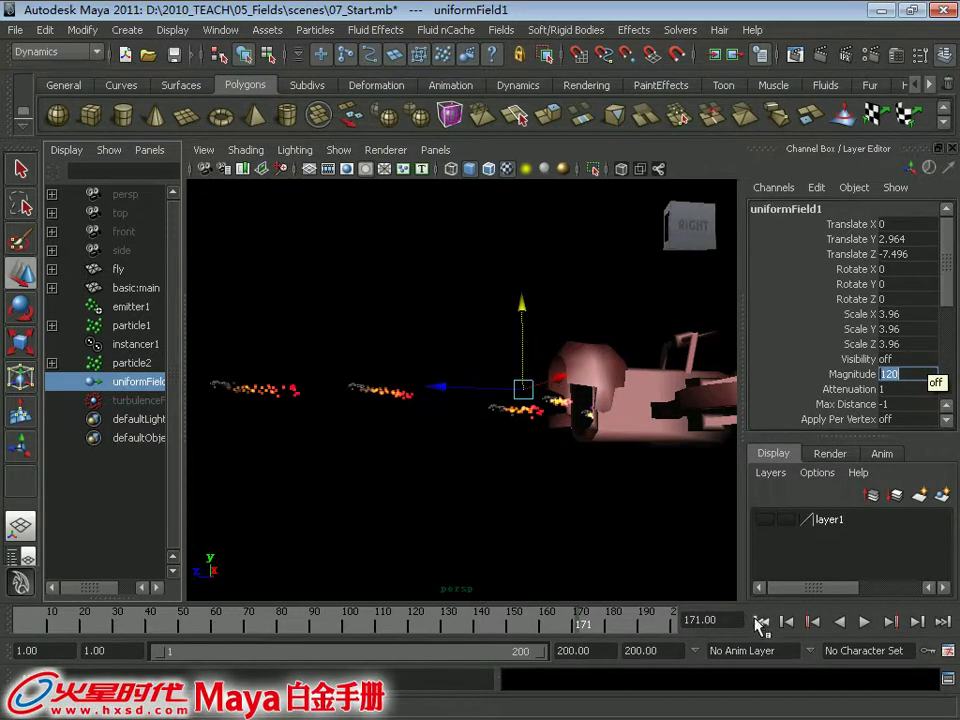
# Step: Replay the trail to frame 133, then show emitter1's Along and Around Axis speeds
pyautogui.click(760, 624)
pyautogui.click(865, 621)
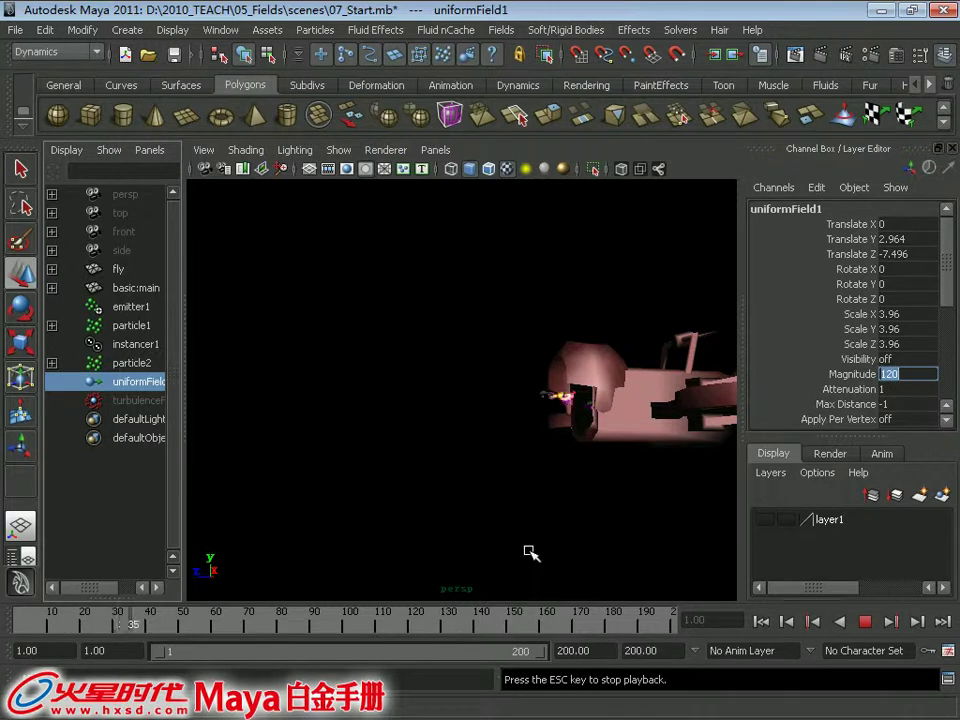
pyautogui.keyDown('alt'); pyautogui.moveTo(527, 553); pyautogui.dragTo(497, 568); pyautogui.keyUp('alt')
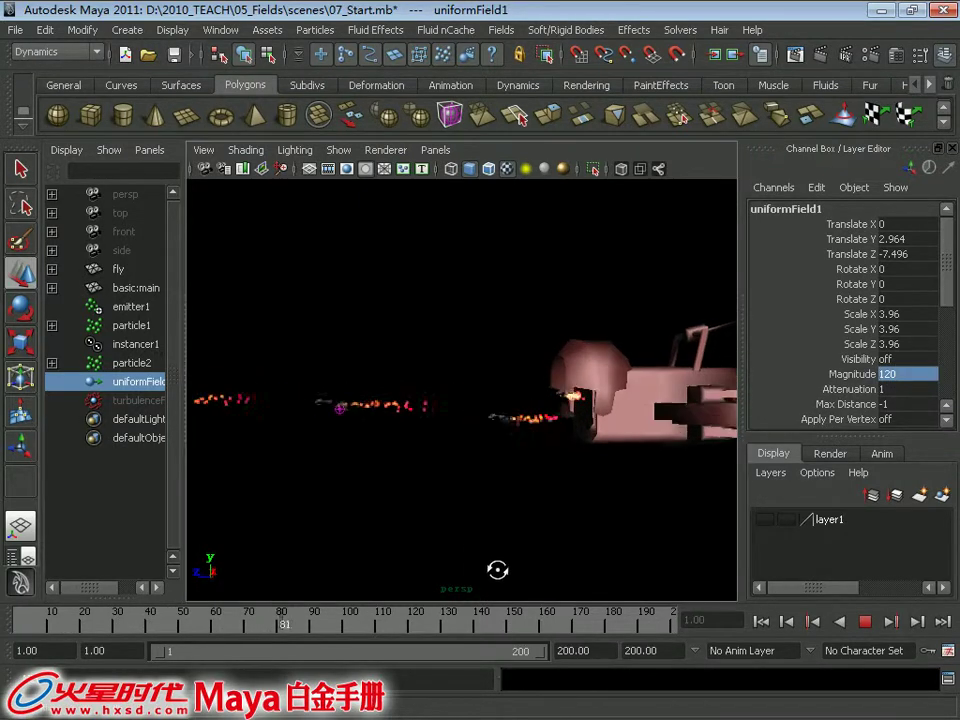
pyautogui.keyDown('alt'); pyautogui.moveTo(525, 510); pyautogui.dragTo(615, 499); pyautogui.keyUp('alt')
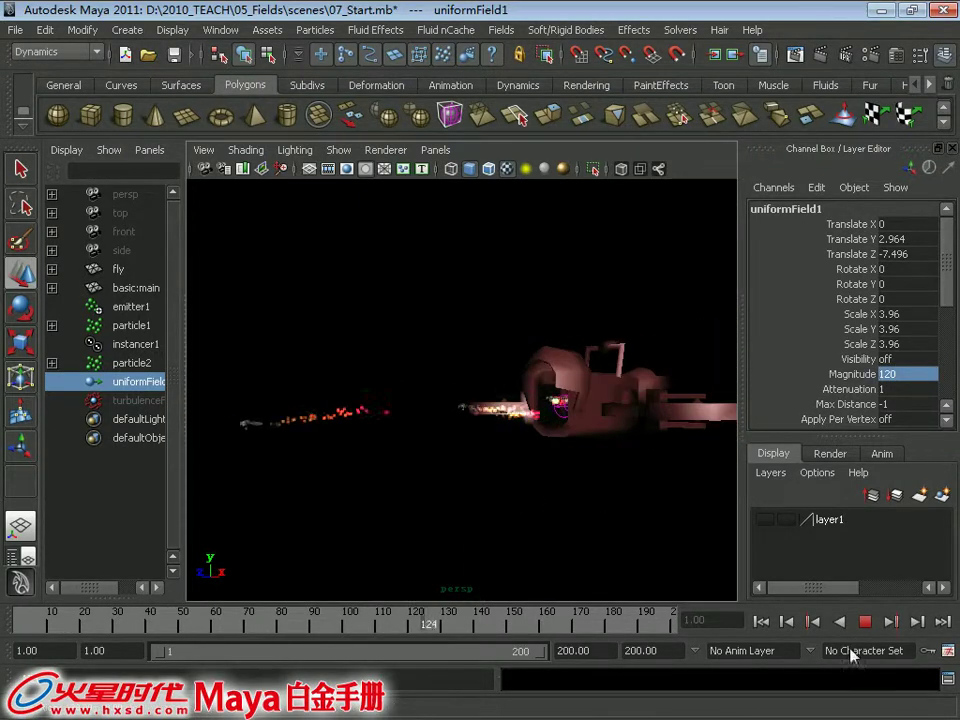
pyautogui.click(865, 621)
pyautogui.click(130, 306)
pyautogui.moveTo(957, 280)
pyautogui.mouseDown()
pyautogui.moveTo(957, 341)
pyautogui.moveTo(943, 377)
pyautogui.mouseUp()
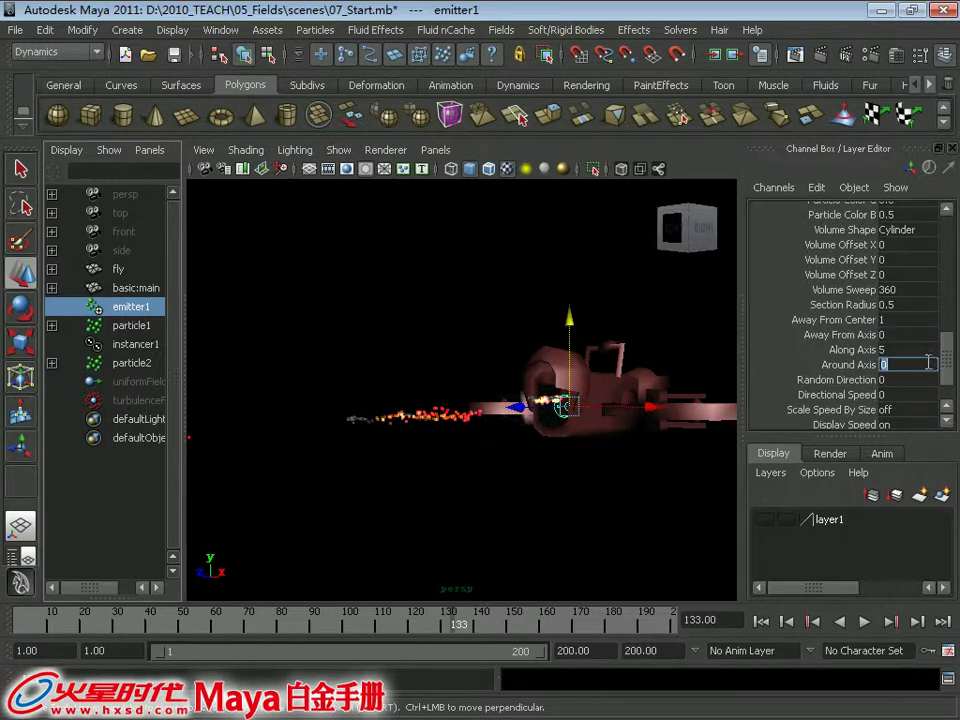
# Step: Set emitter1 Around Axis to 1 and Along Axis to 6, then replay the exhaust trail
pyautogui.doubleClick(916, 350)
pyautogui.write('6')
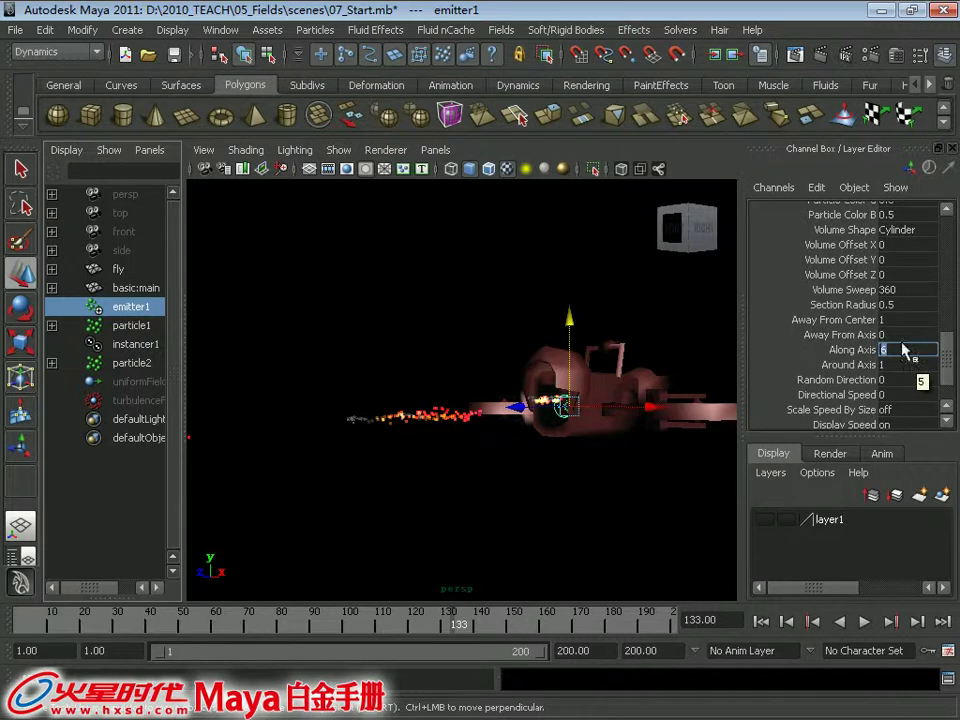
pyautogui.click(762, 621)
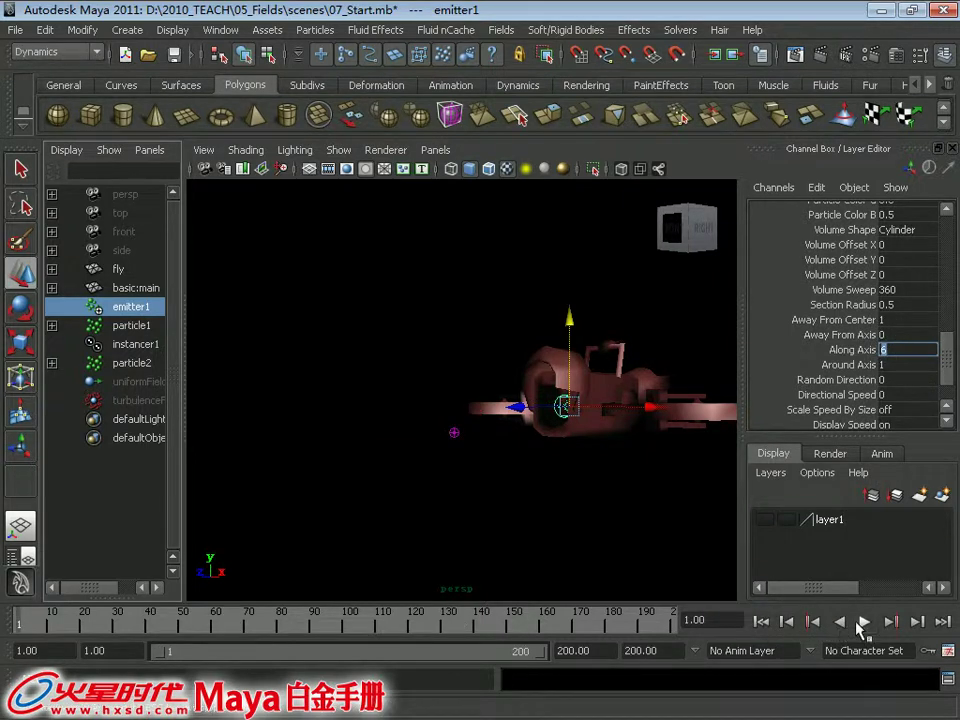
pyautogui.click(864, 621)
pyautogui.keyDown('alt'); pyautogui.moveTo(514, 422); pyautogui.dragTo(531, 438); pyautogui.keyUp('alt')
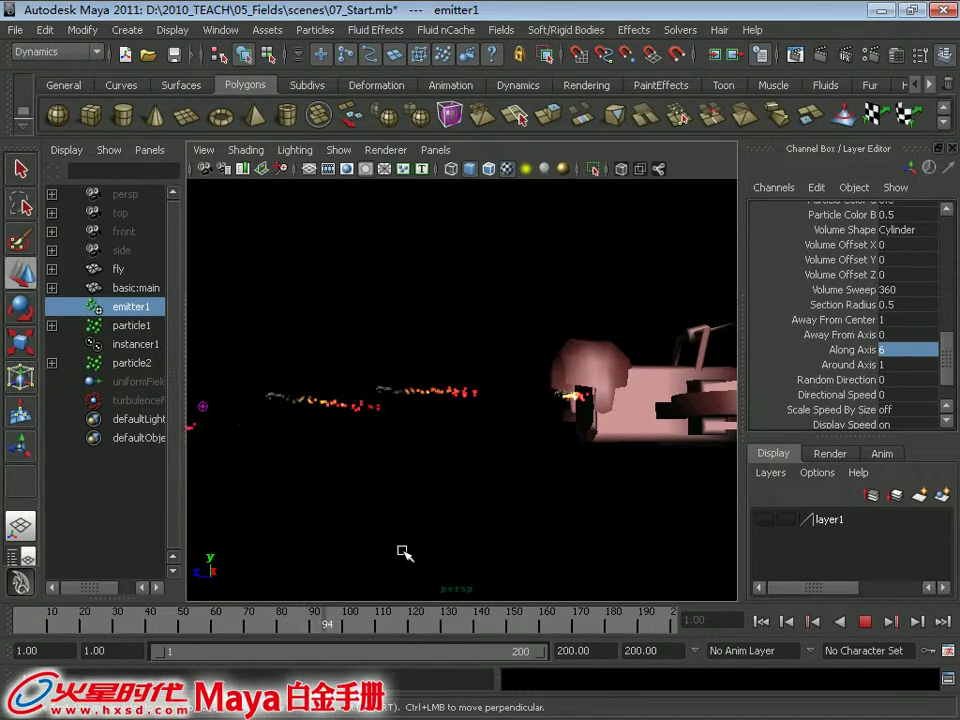
pyautogui.moveTo(489, 506)
pyautogui.keyDown('alt'); pyautogui.mouseDown()
pyautogui.moveTo(422, 502)
pyautogui.moveTo(388, 516)
pyautogui.moveTo(384, 463)
pyautogui.moveTo(433, 450)
pyautogui.moveTo(681, 452)
pyautogui.moveTo(523, 437)
pyautogui.mouseUp(); pyautogui.keyUp('alt')
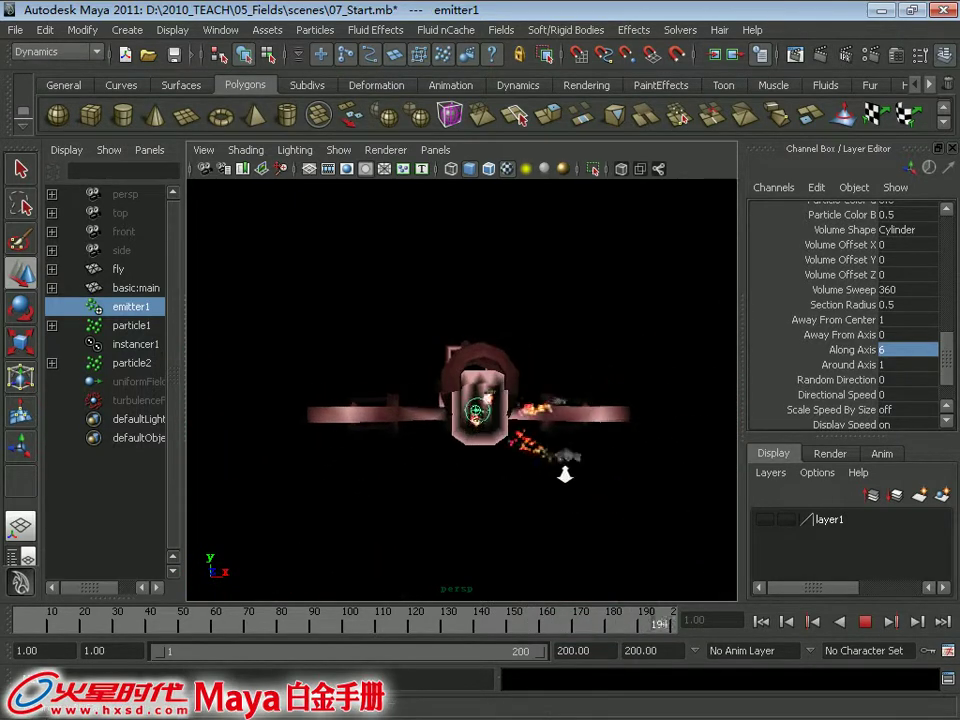
pyautogui.keyDown('alt'); pyautogui.moveTo(555, 454); pyautogui.dragTo(480, 460, button='right'); pyautogui.keyUp('alt')
pyautogui.moveTo(480, 460)
pyautogui.keyDown('alt'); pyautogui.mouseDown()
pyautogui.moveTo(424, 459)
pyautogui.moveTo(617, 495)
pyautogui.moveTo(508, 484)
pyautogui.moveTo(508, 469)
pyautogui.moveTo(489, 482)
pyautogui.moveTo(380, 490)
pyautogui.mouseUp(); pyautogui.keyUp('alt')
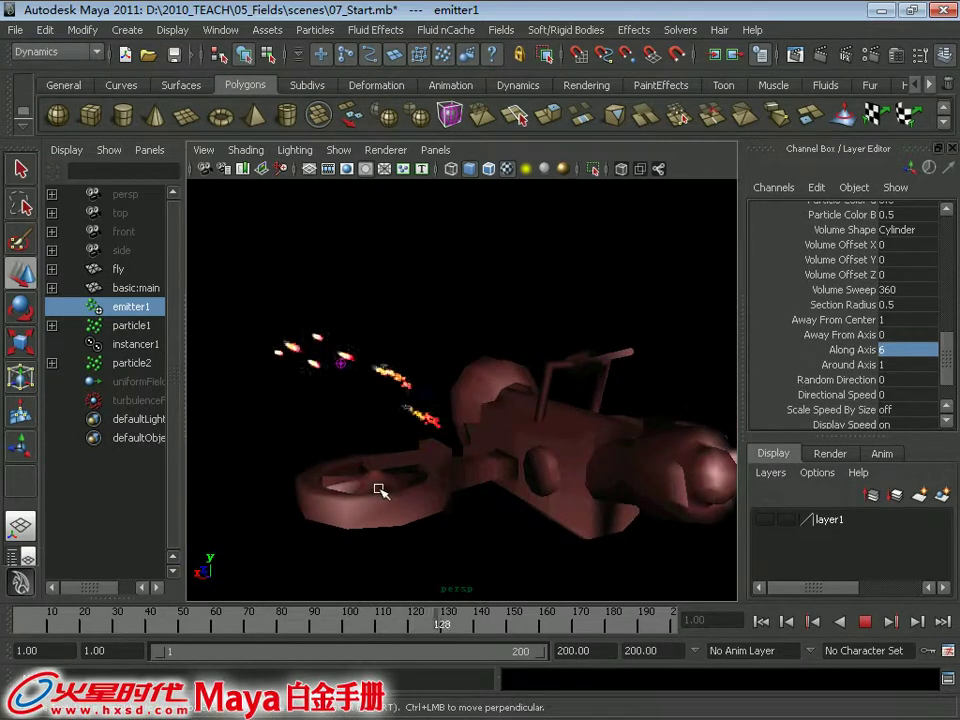
pyautogui.moveTo(458, 413)
pyautogui.keyDown('alt'); pyautogui.mouseDown()
pyautogui.moveTo(448, 409)
pyautogui.moveTo(572, 403)
pyautogui.moveTo(553, 401)
pyautogui.moveTo(578, 418)
pyautogui.mouseUp(); pyautogui.keyUp('alt')
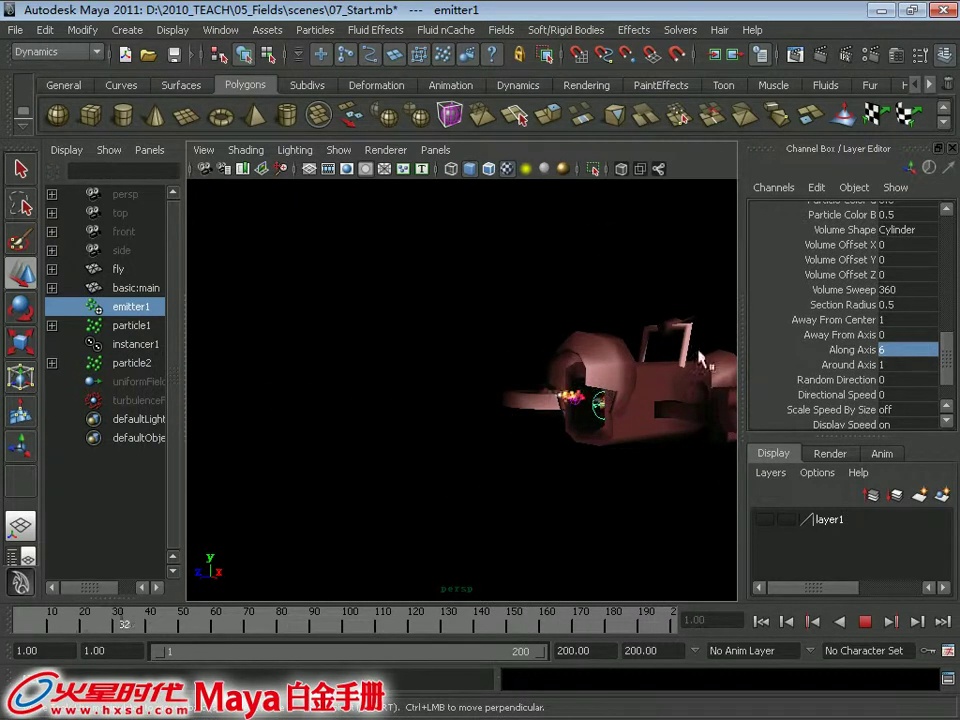
pyautogui.click(125, 381)
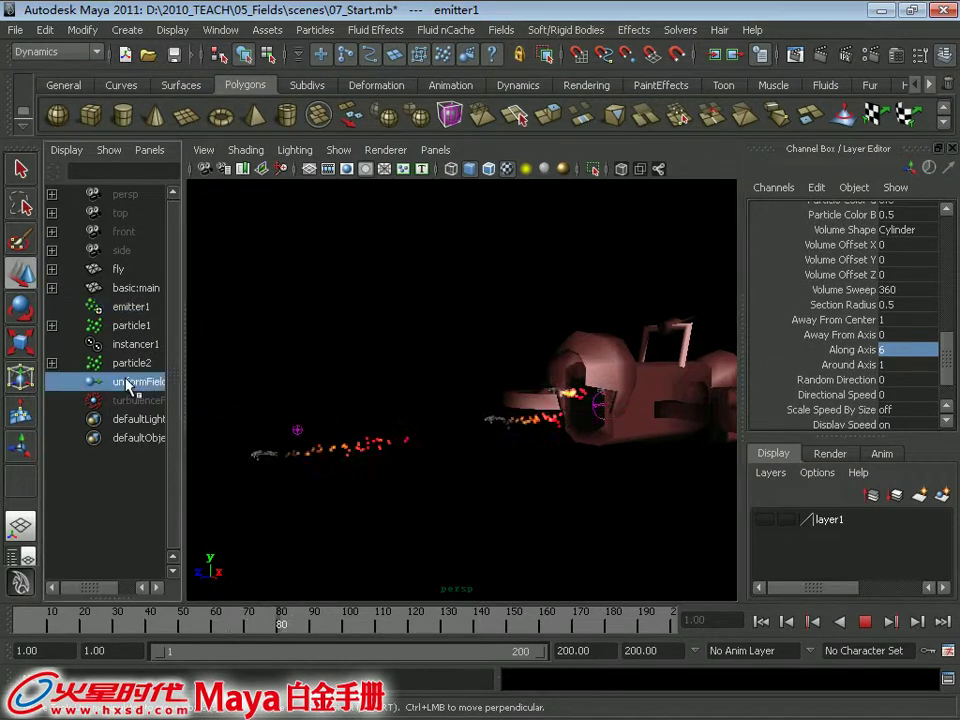